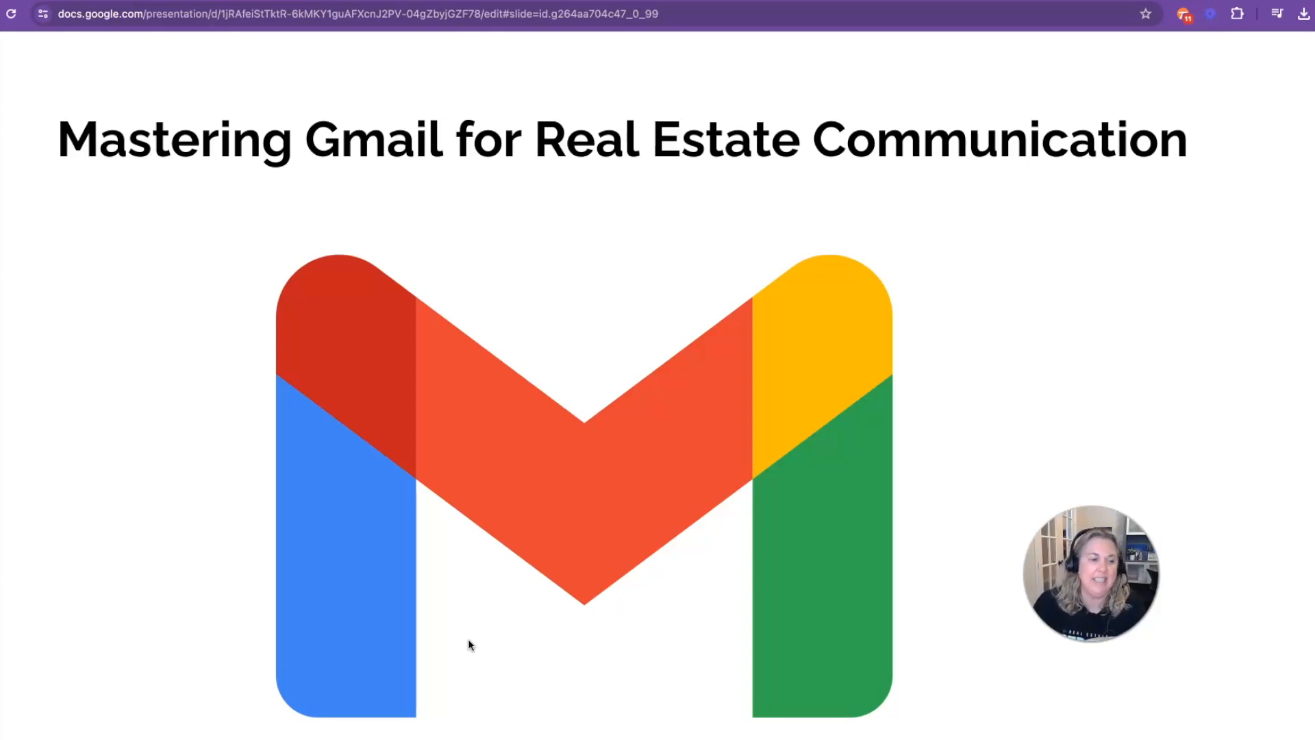
Step: Advance the presentation through the Professional Email Practices slides to the "Templates and Smart Compose" slide
key("Right")
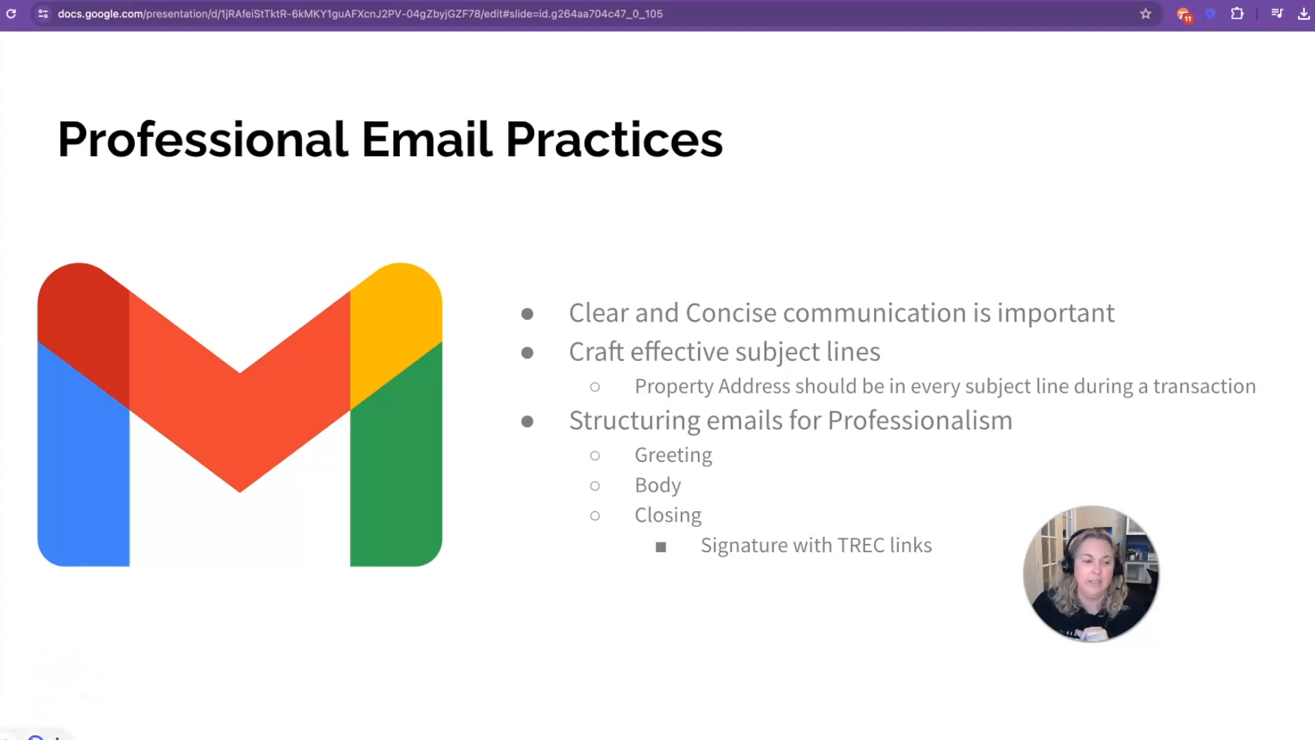
key("Right")
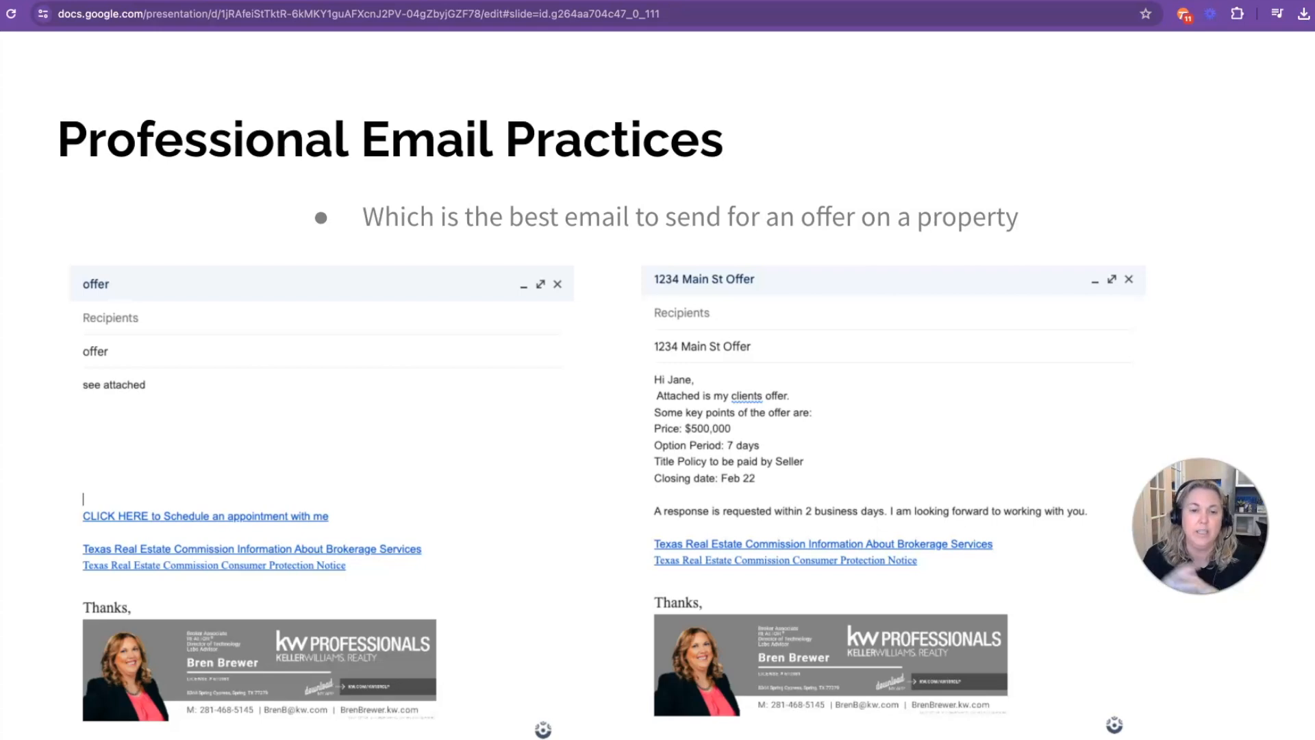
left_click(1292, 405)
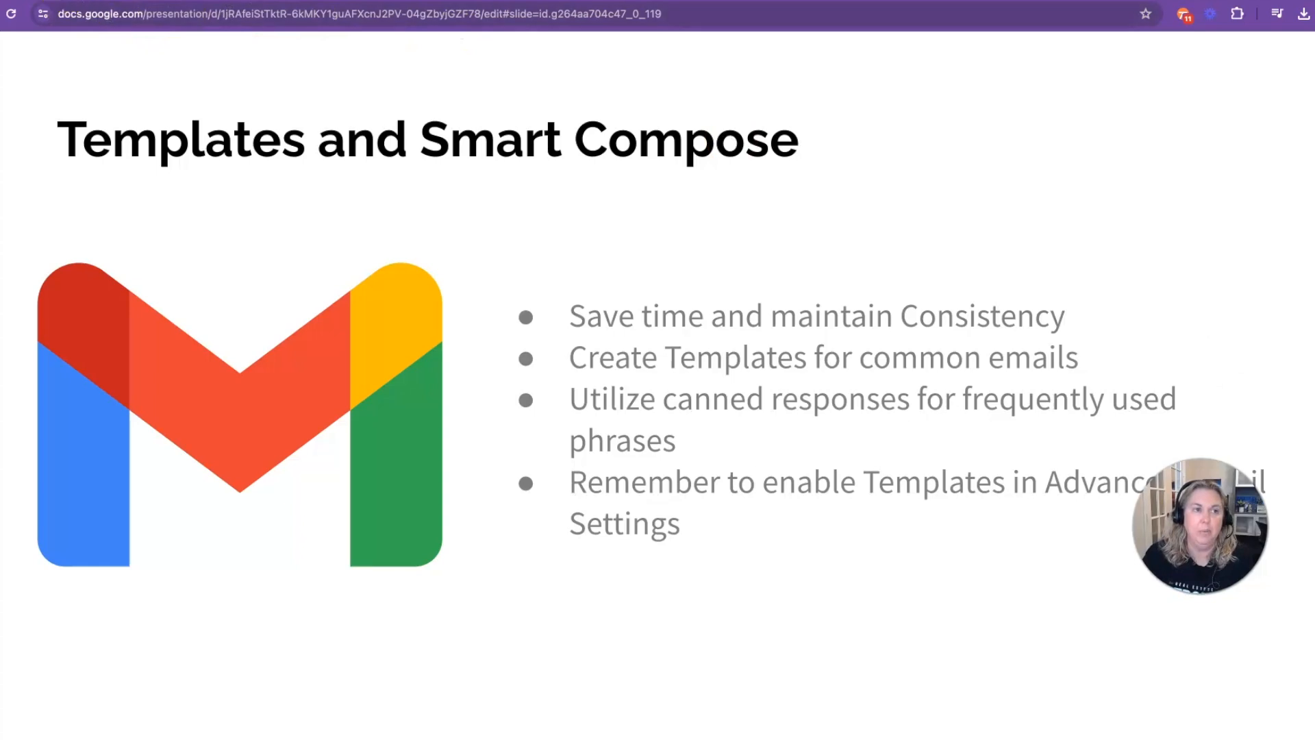
Step: Switch to Gmail and open the Advanced settings to check that Templates is enabled
left_click(67, 0)
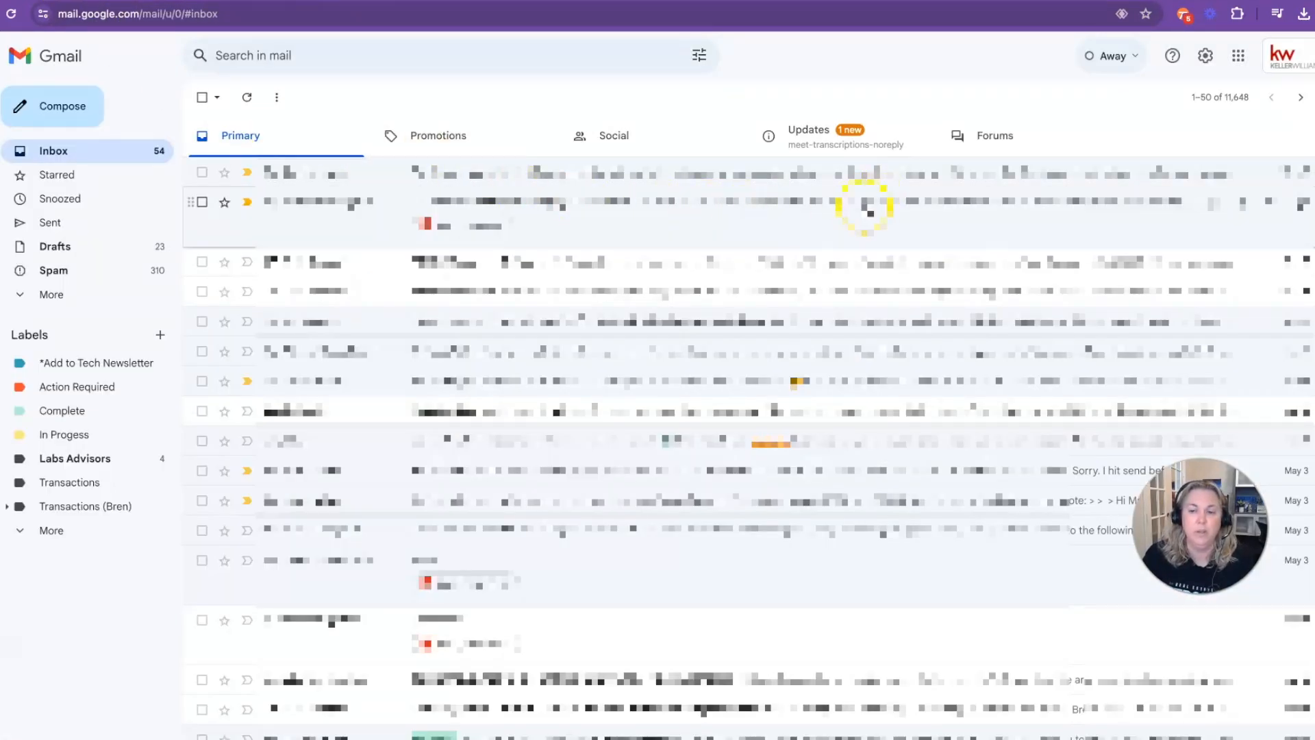
left_click(1205, 56)
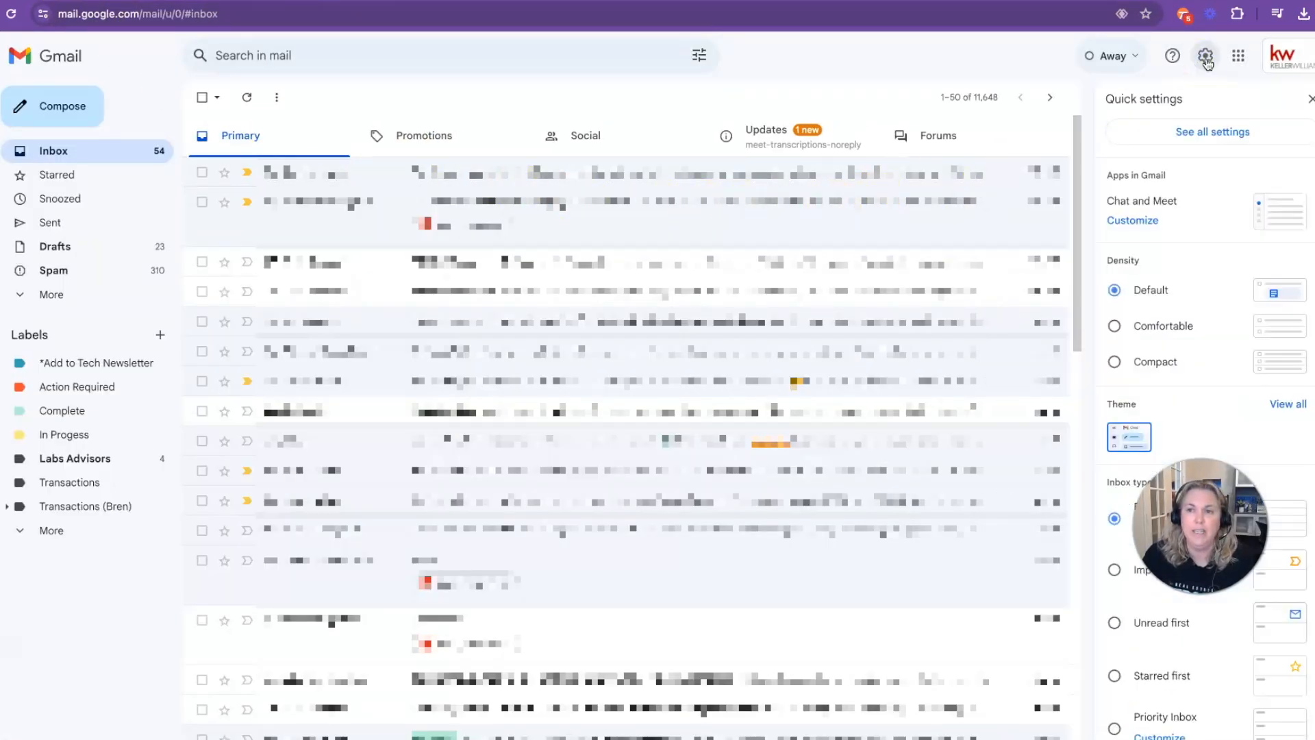
left_click(1213, 130)
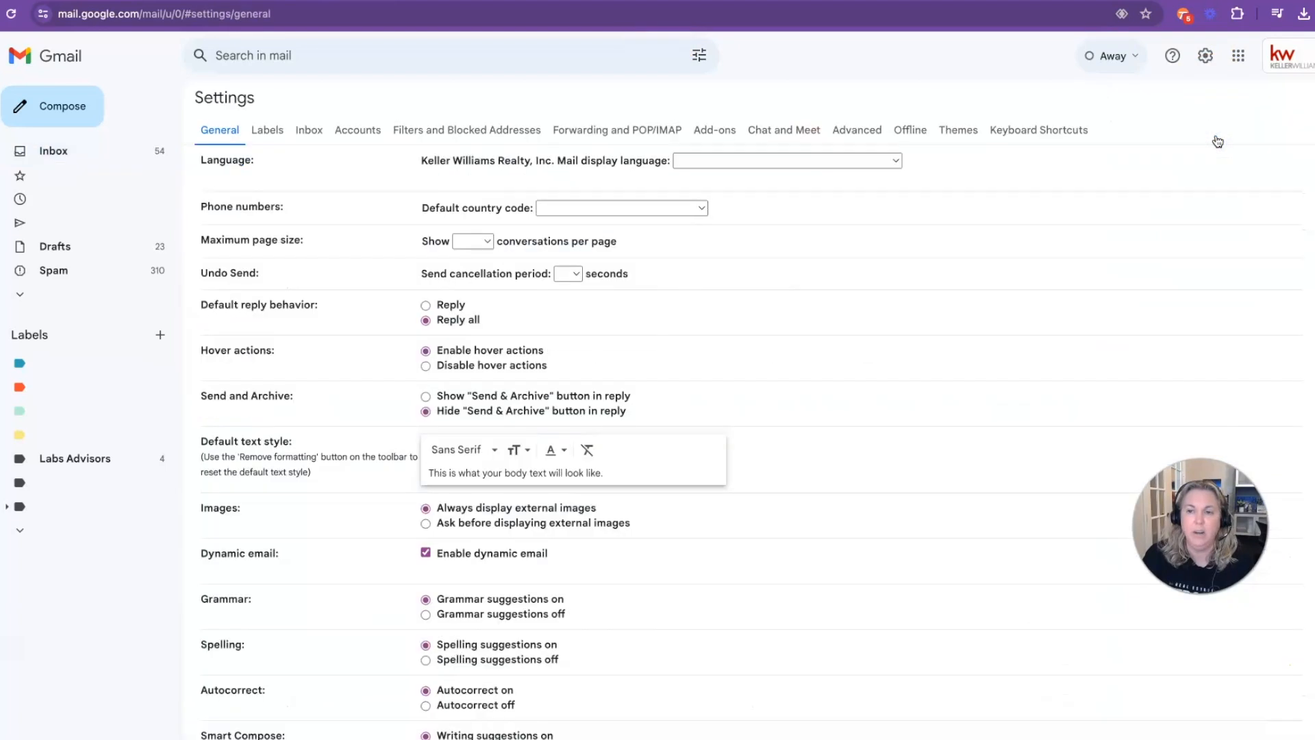
left_click(860, 134)
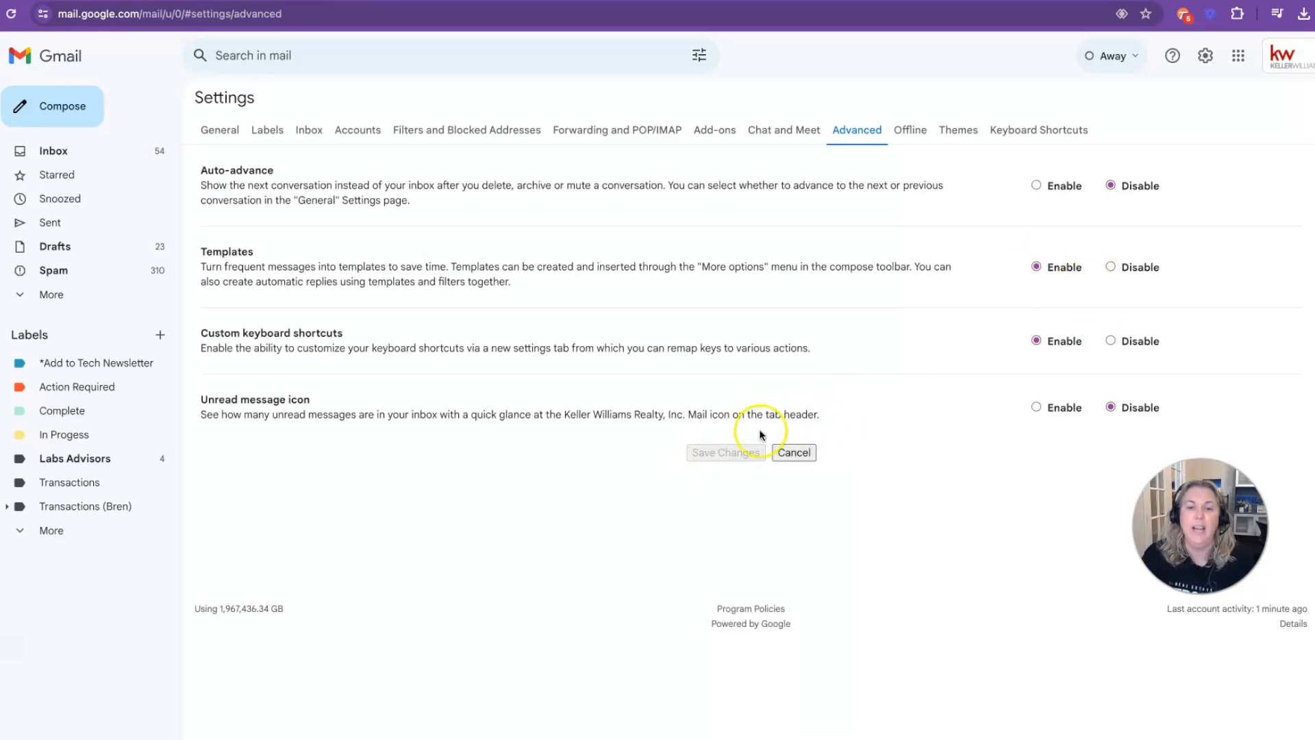
Step: Return to the inbox and start a new email with the subject "Inspector List"
left_click(54, 149)
left_click(48, 111)
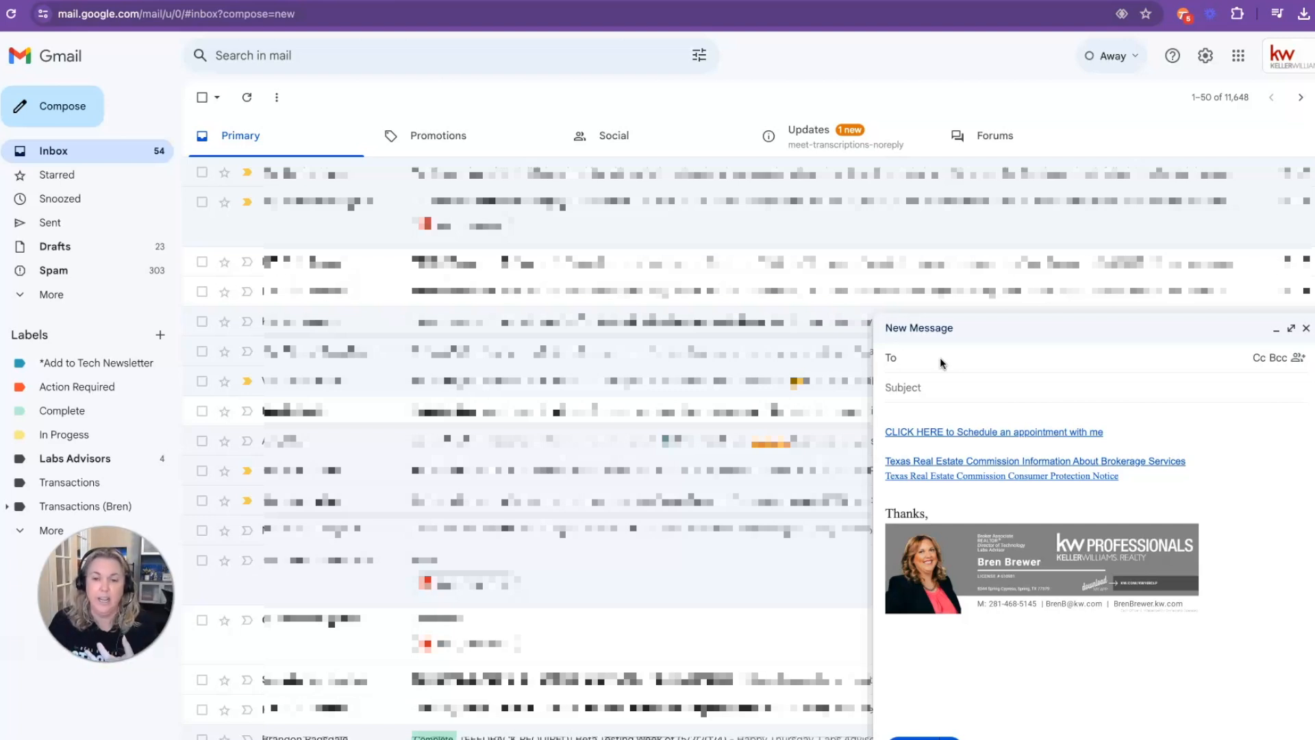
left_click(915, 385)
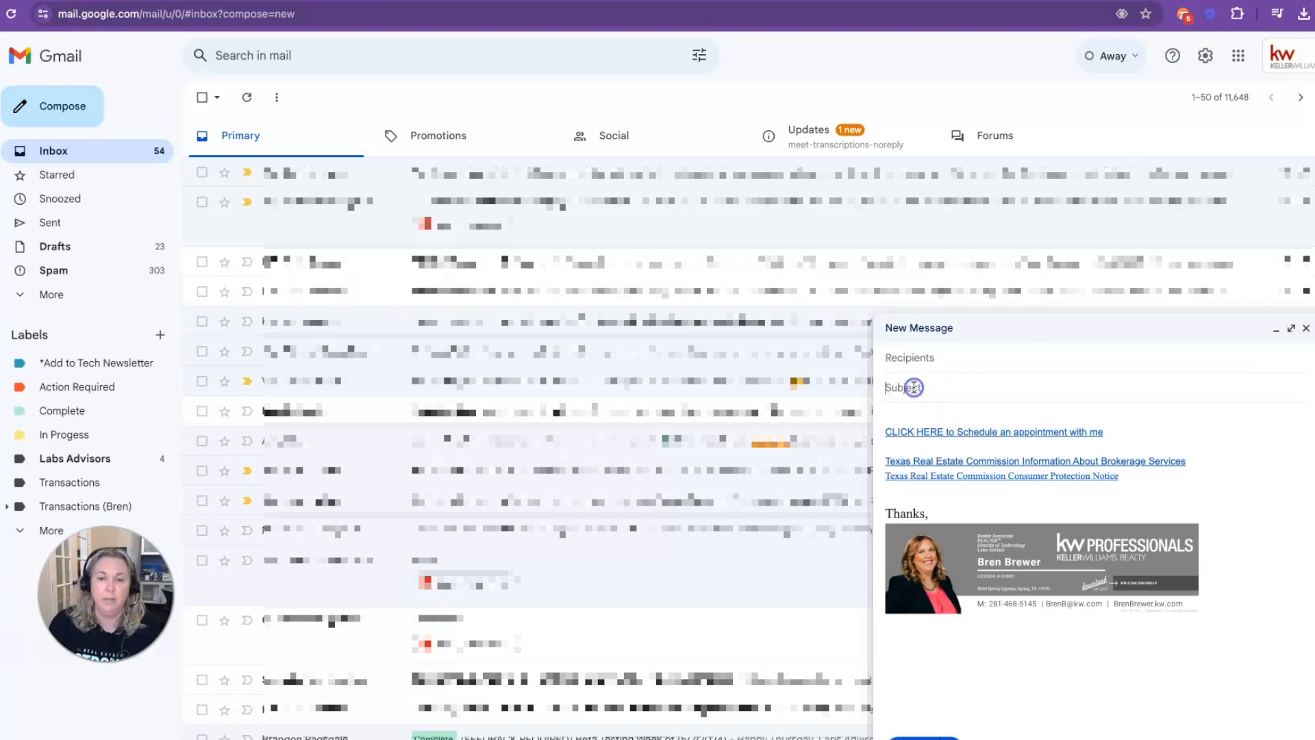
type("Inspector List")
Step: Write "Hi" and a paragraph congratulating on the accepted offer, stressing hiring an inspector in the option period, and offering the attached preferred list or any trusted licensed inspector
key("Tab")
type("Hi")
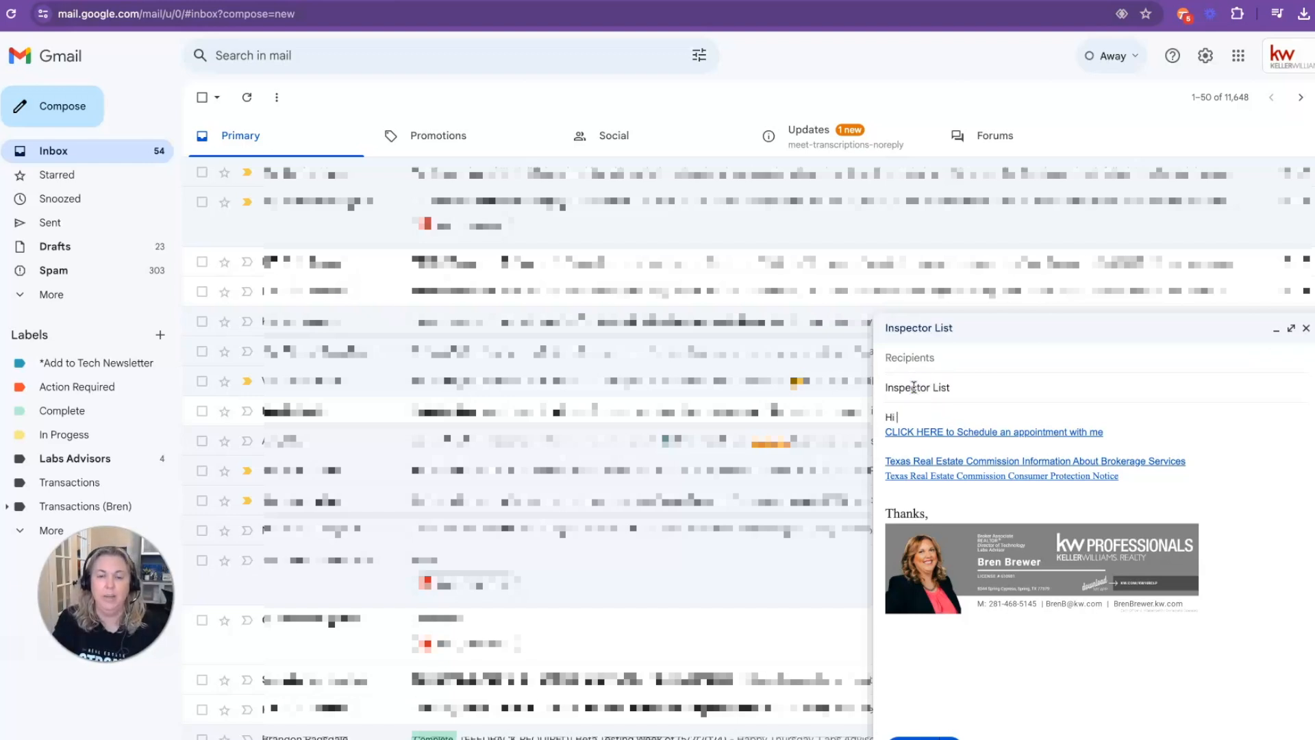
key("Return")
type("Congratul")
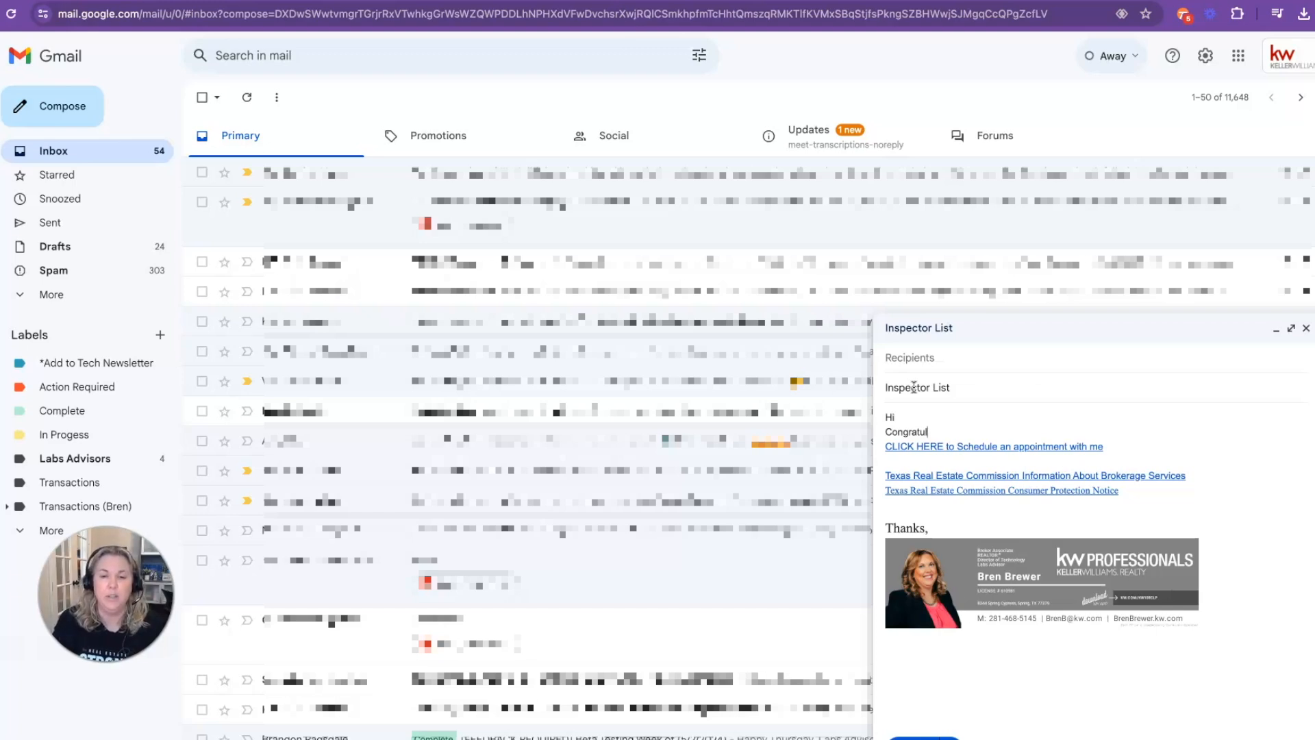
type("ations on your offer getting accepted. We")
type(" are now in our option period and hiring an inspector is crucial during this time. Attached is my list of preferred in")
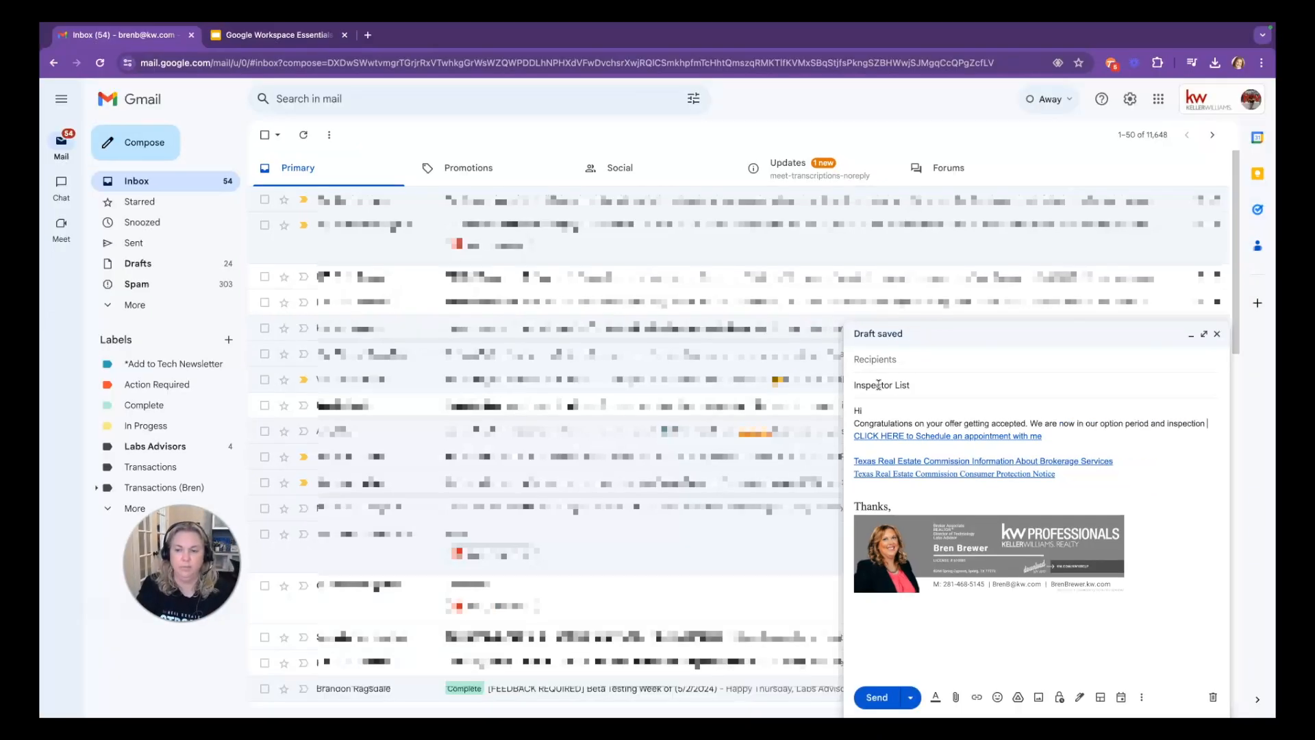
type("spectors. You are free to use anyone on the list or if you know of a licensed inspector you may use anyone that you know and trust.")
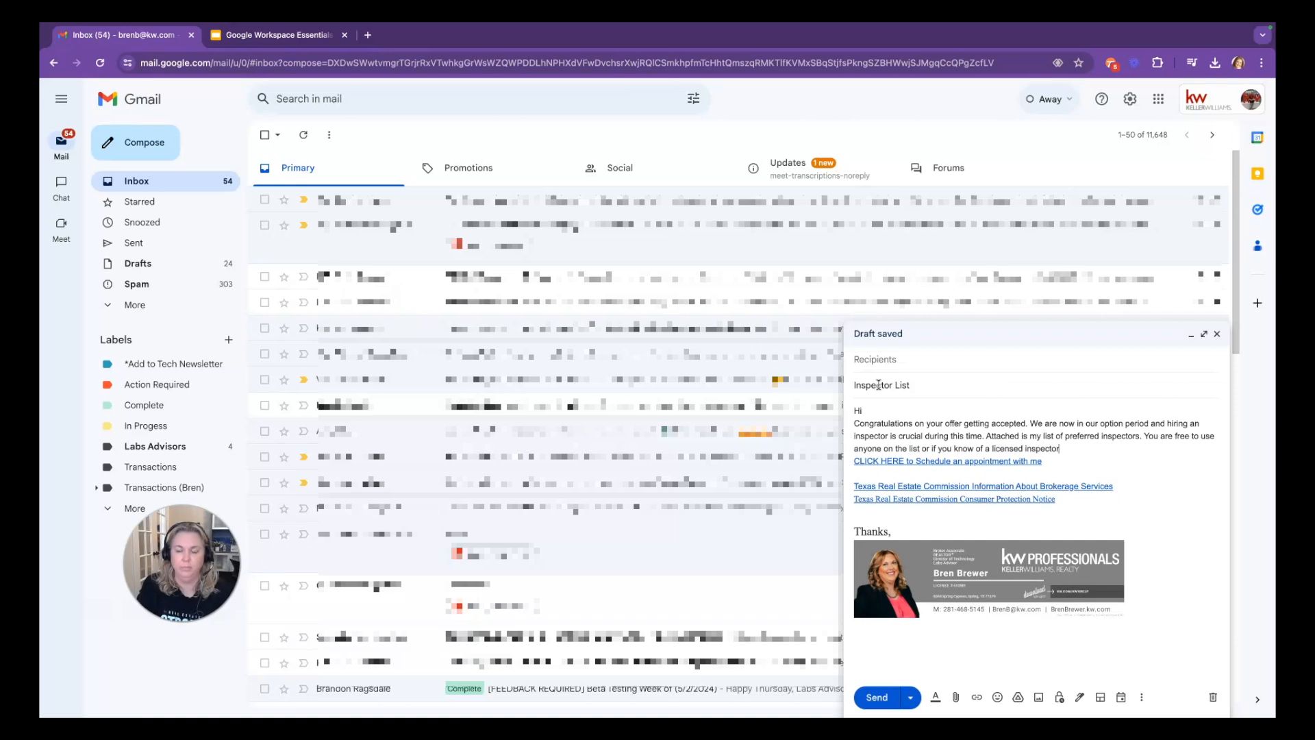
Step: Add the placeholder line "INSPECTOR LIST ATTACHED HERE" below the paragraph, separated by a blank line
key("Return")
key("Return")
type("INSPECTOR LIST ATTACHED HERE")
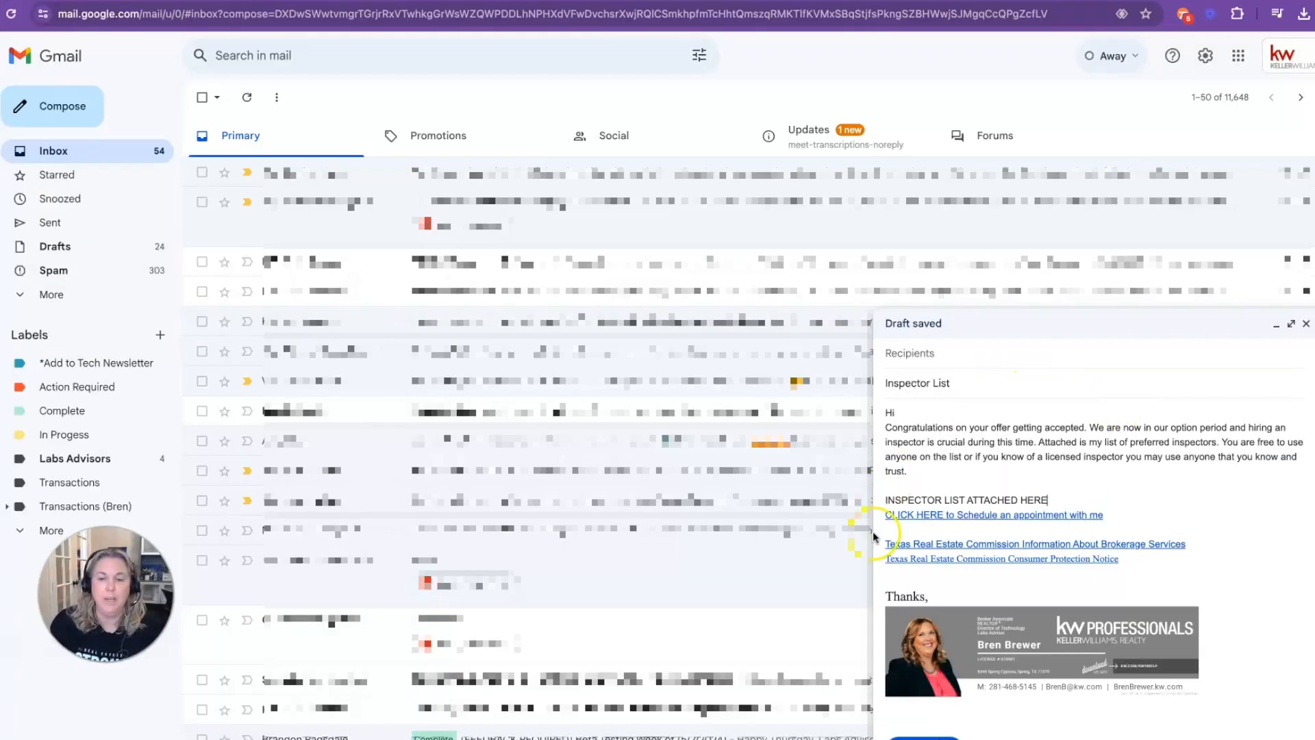
Step: Attach "Screenshot 2024-05-06 at 10.49.15 AM.png" from the Desktop to the draft and delete the "INSPECTOR LIST ATTACHED HERE" placeholder text
left_click_drag(1050, 500, 893, 504)
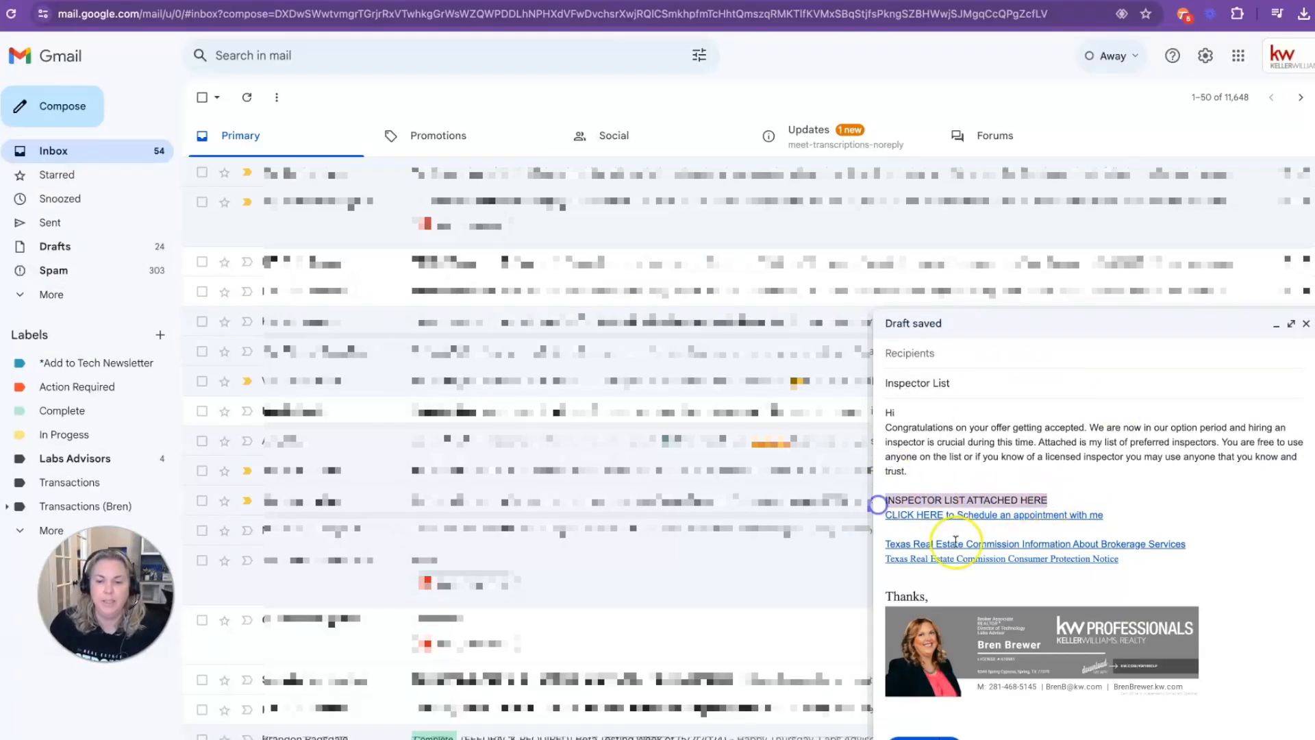
left_click(1002, 734)
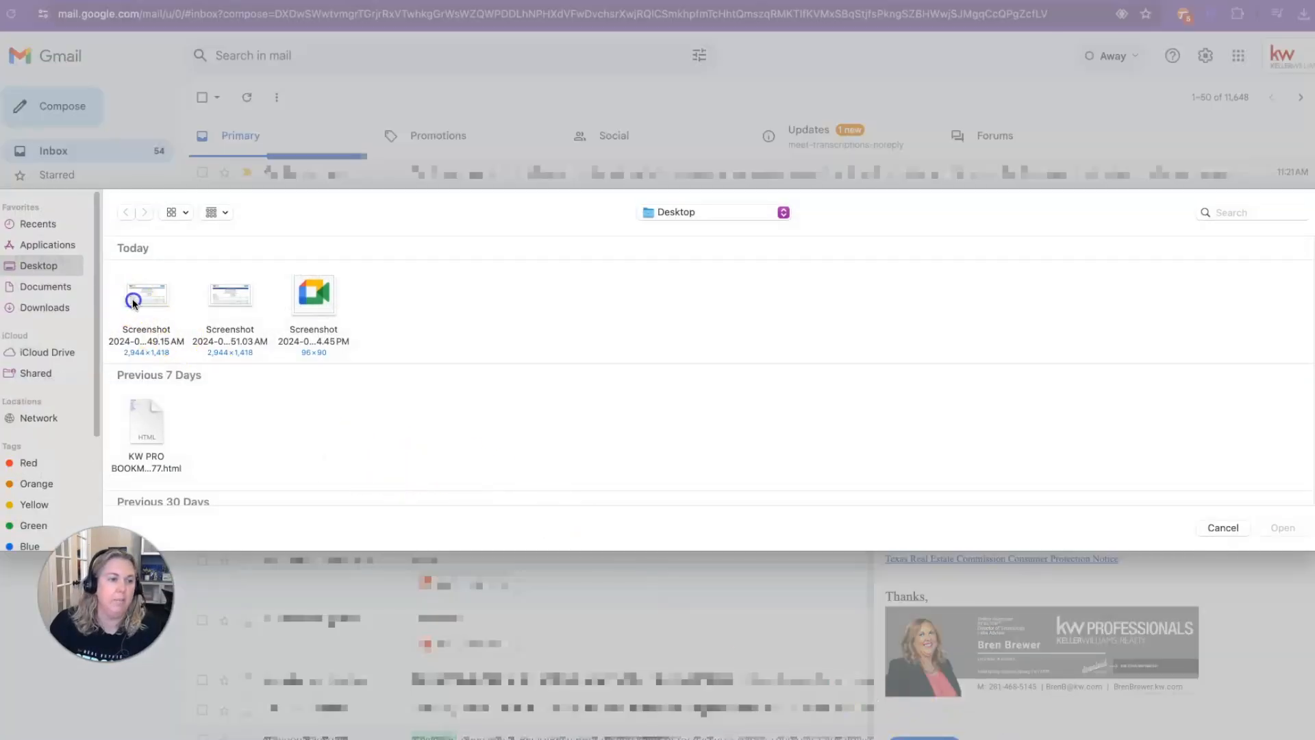
left_click(133, 302)
left_click(1280, 529)
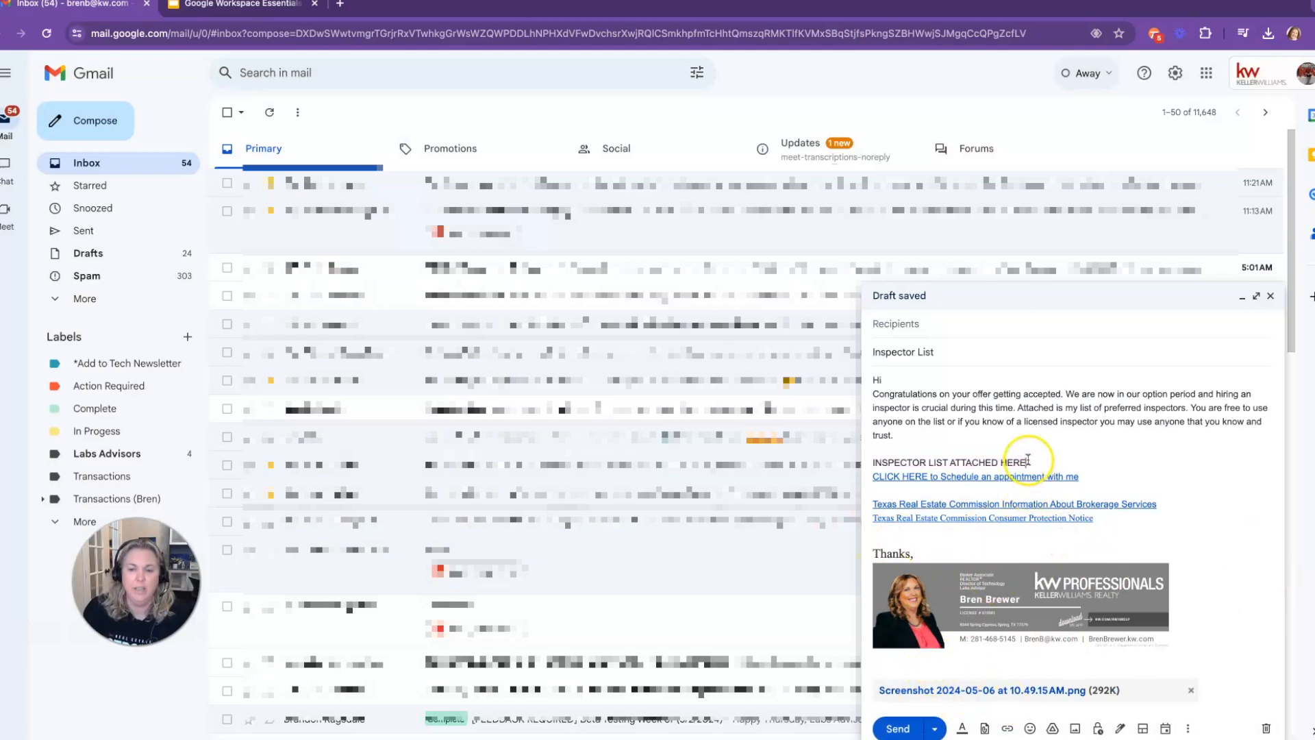
key("BackSpace")
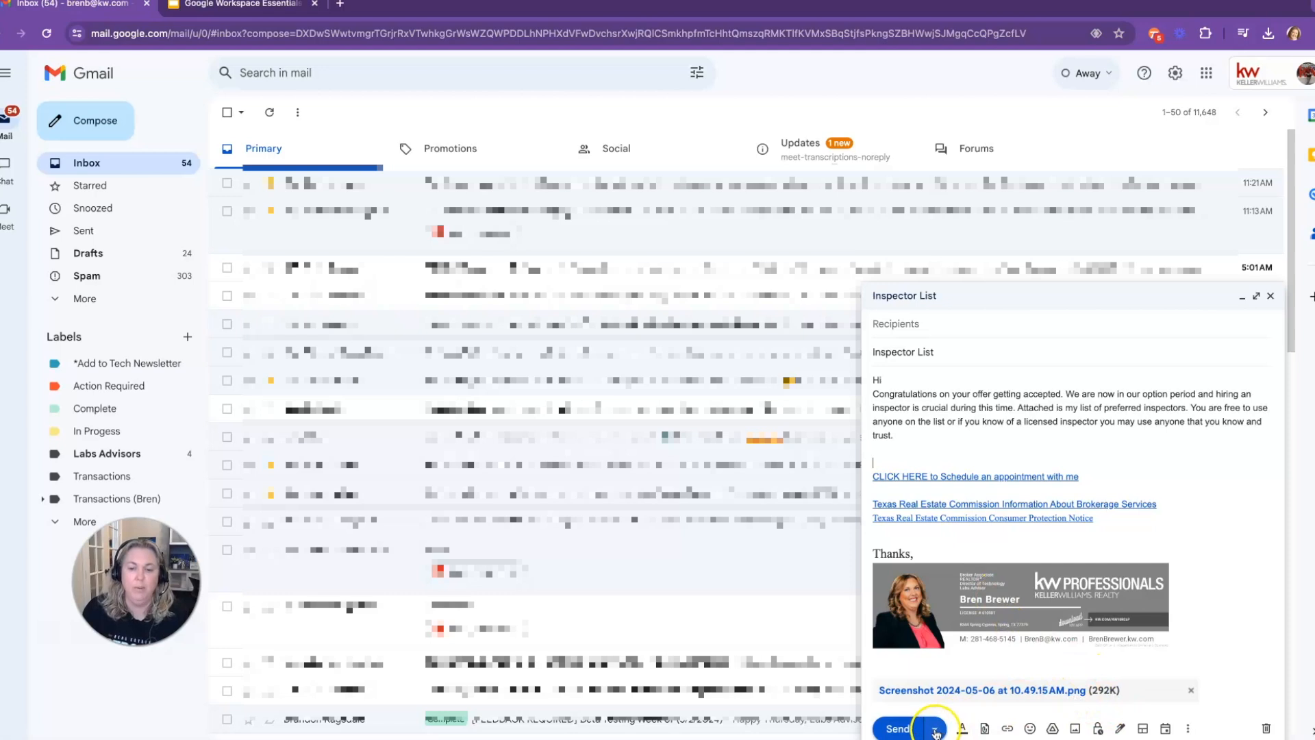
Step: Save the draft as a new template named "Inspector List"
left_click(1188, 730)
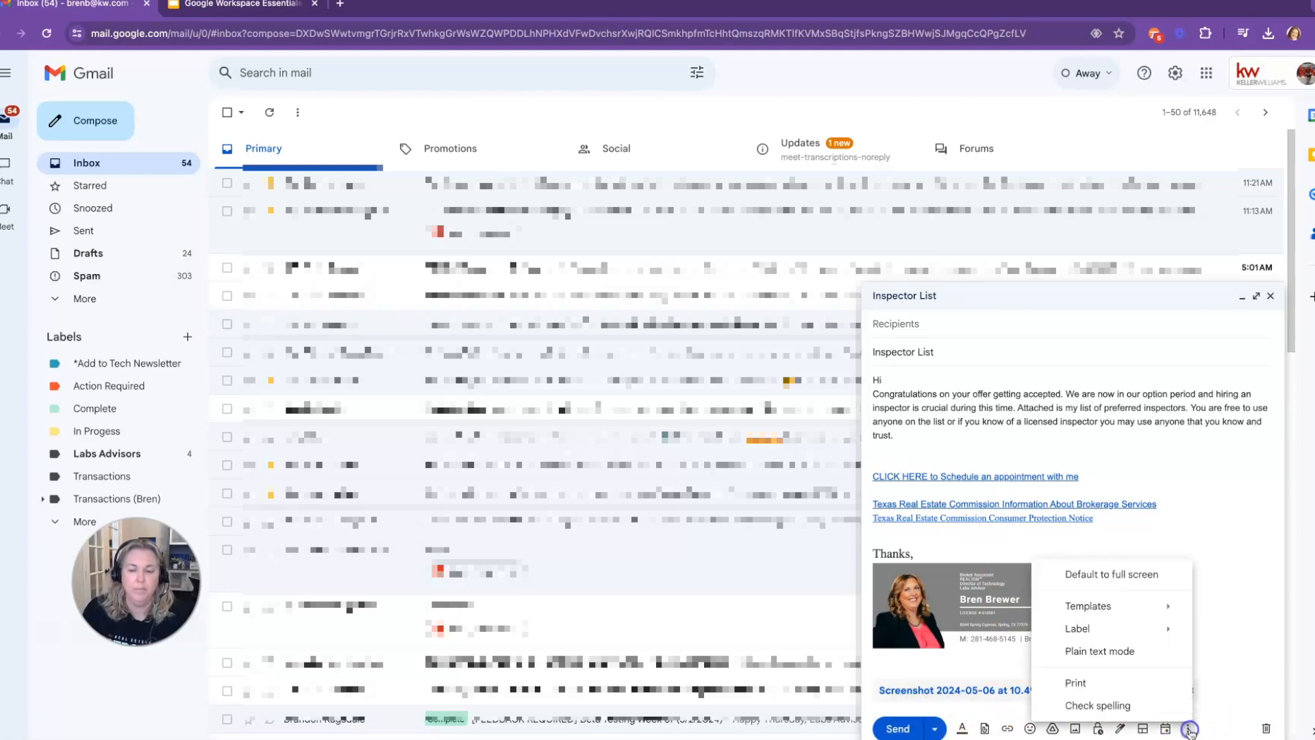
mouse_move(1135, 615)
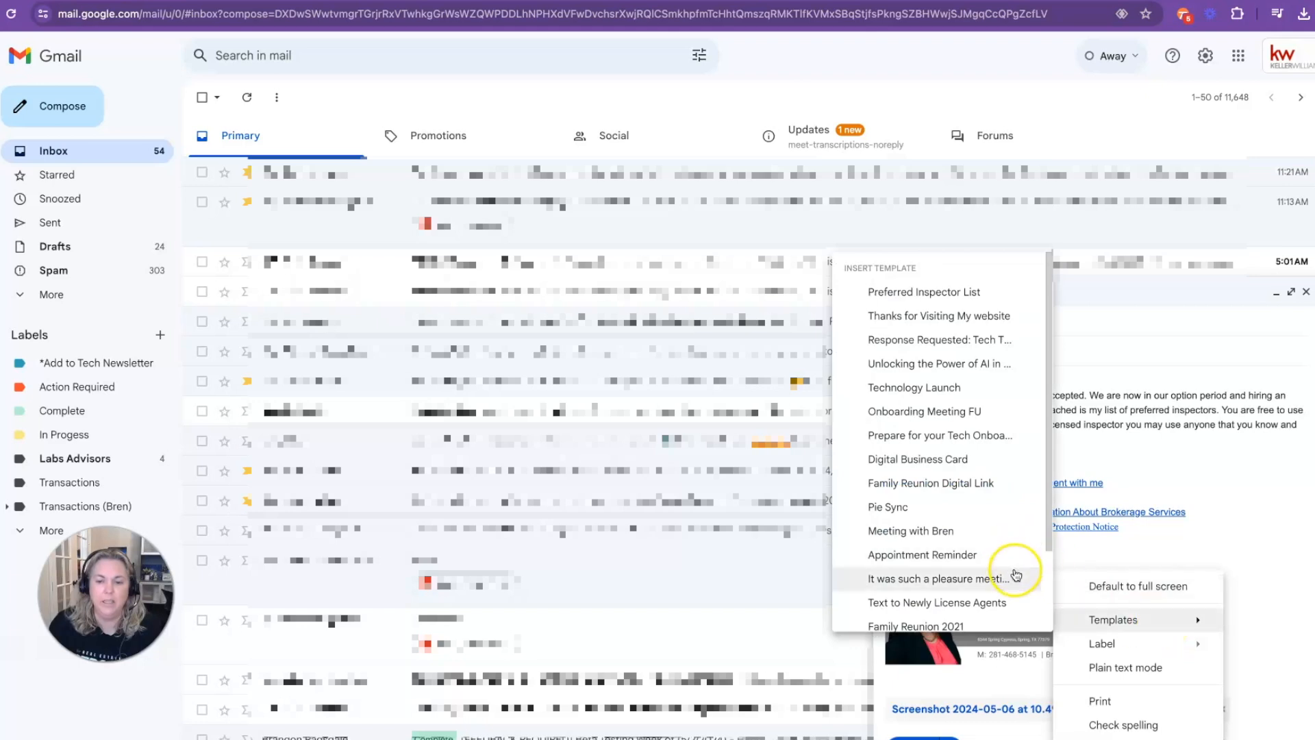
scroll(1013, 566, "down", 3)
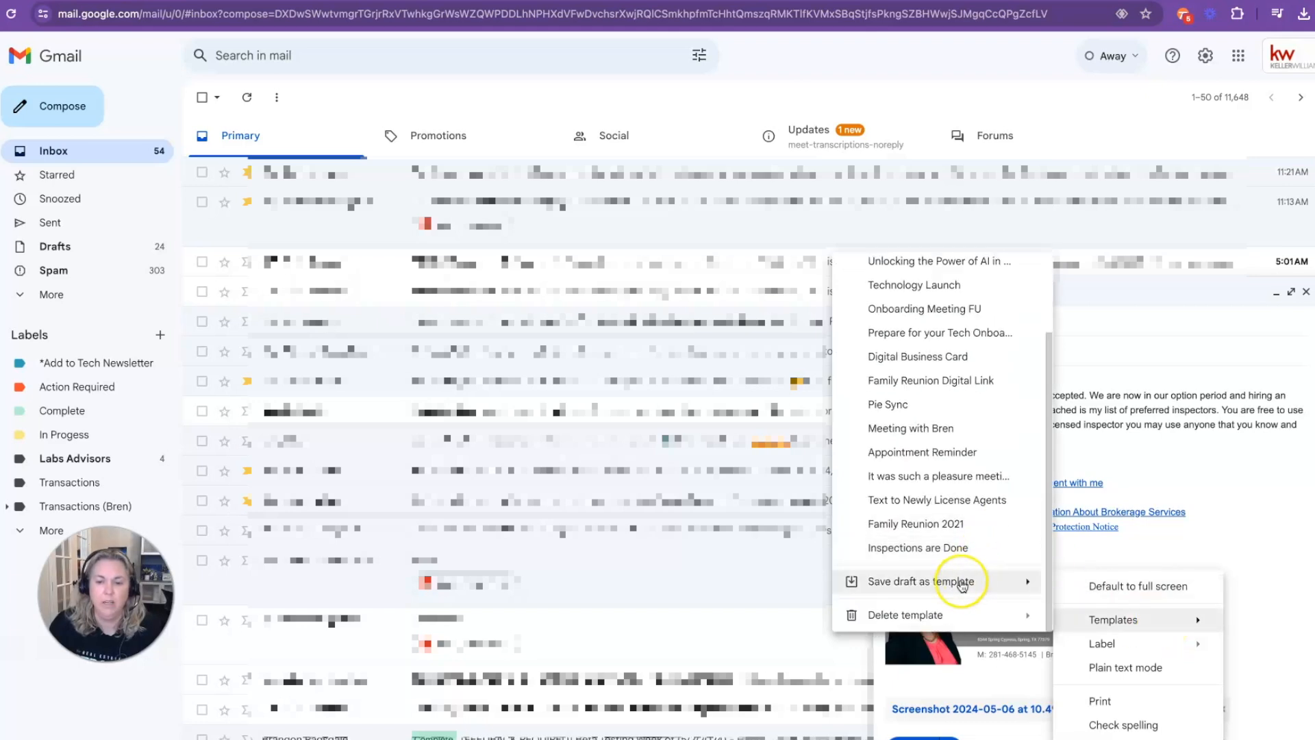
mouse_move(932, 593)
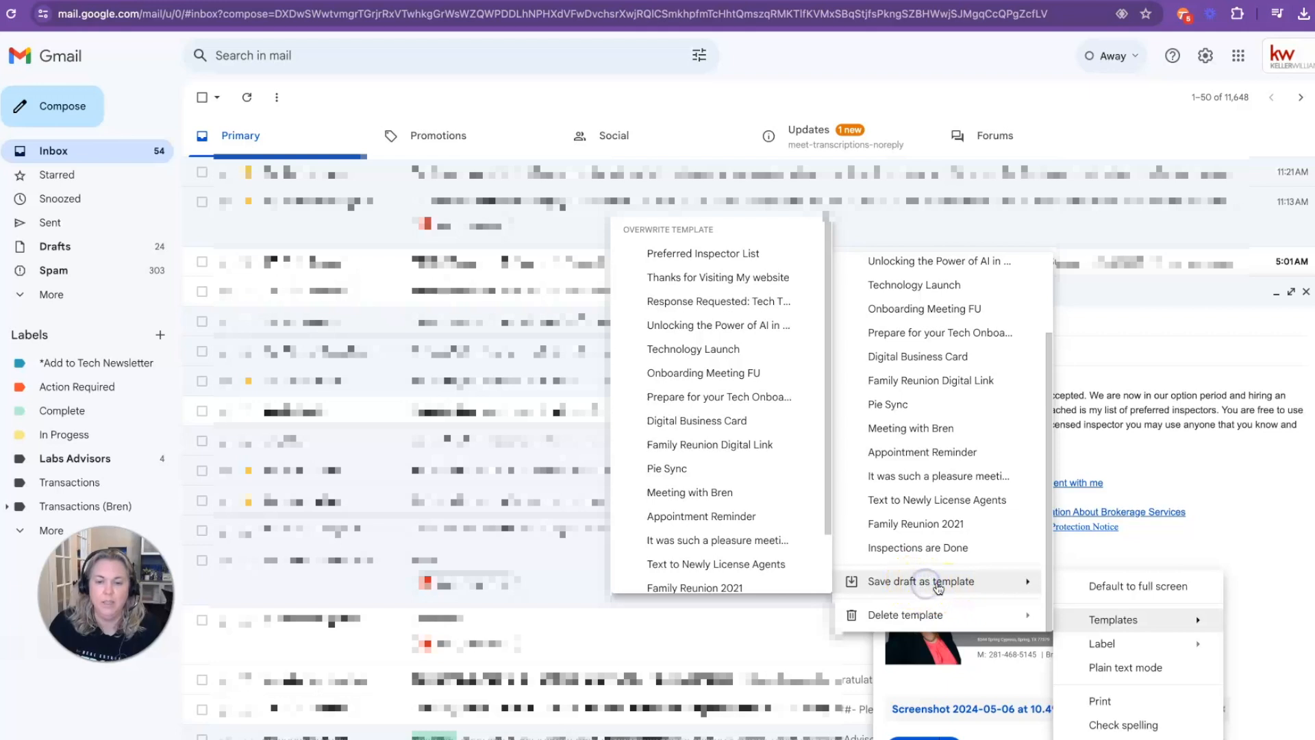
scroll(771, 558, "down", 2)
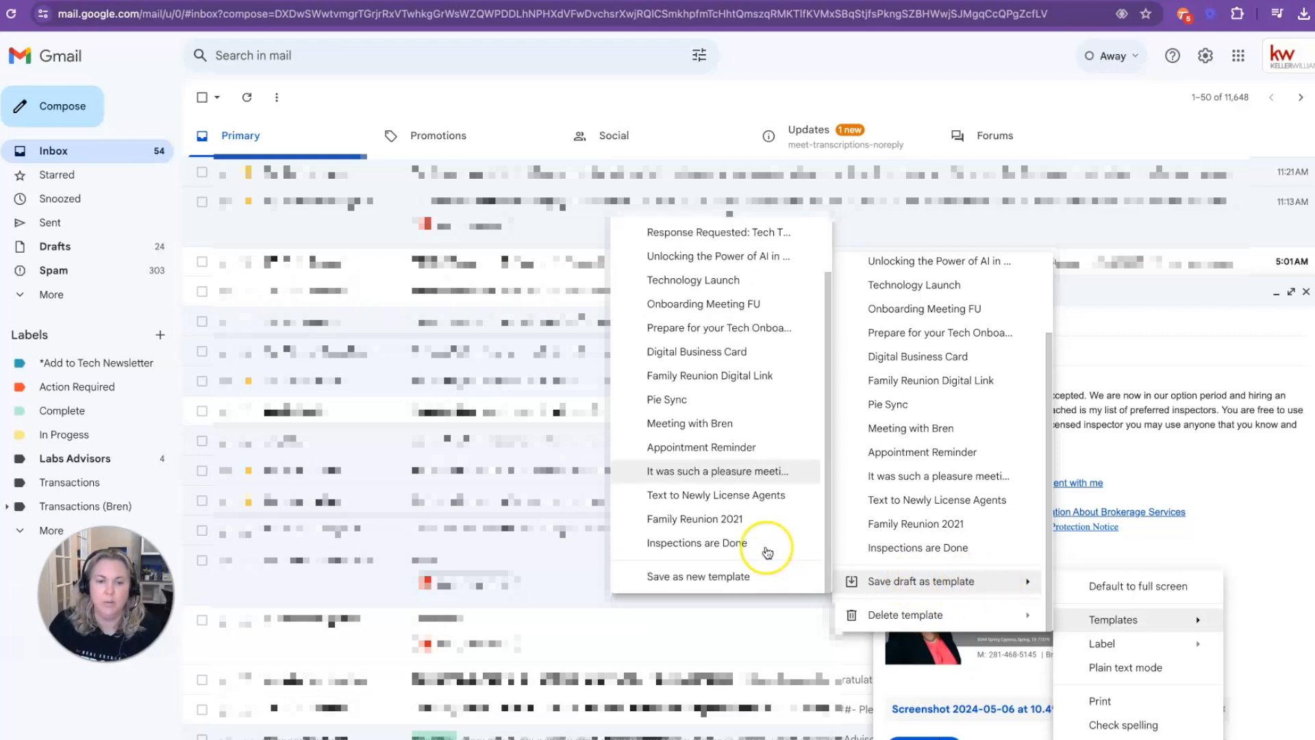
left_click(706, 577)
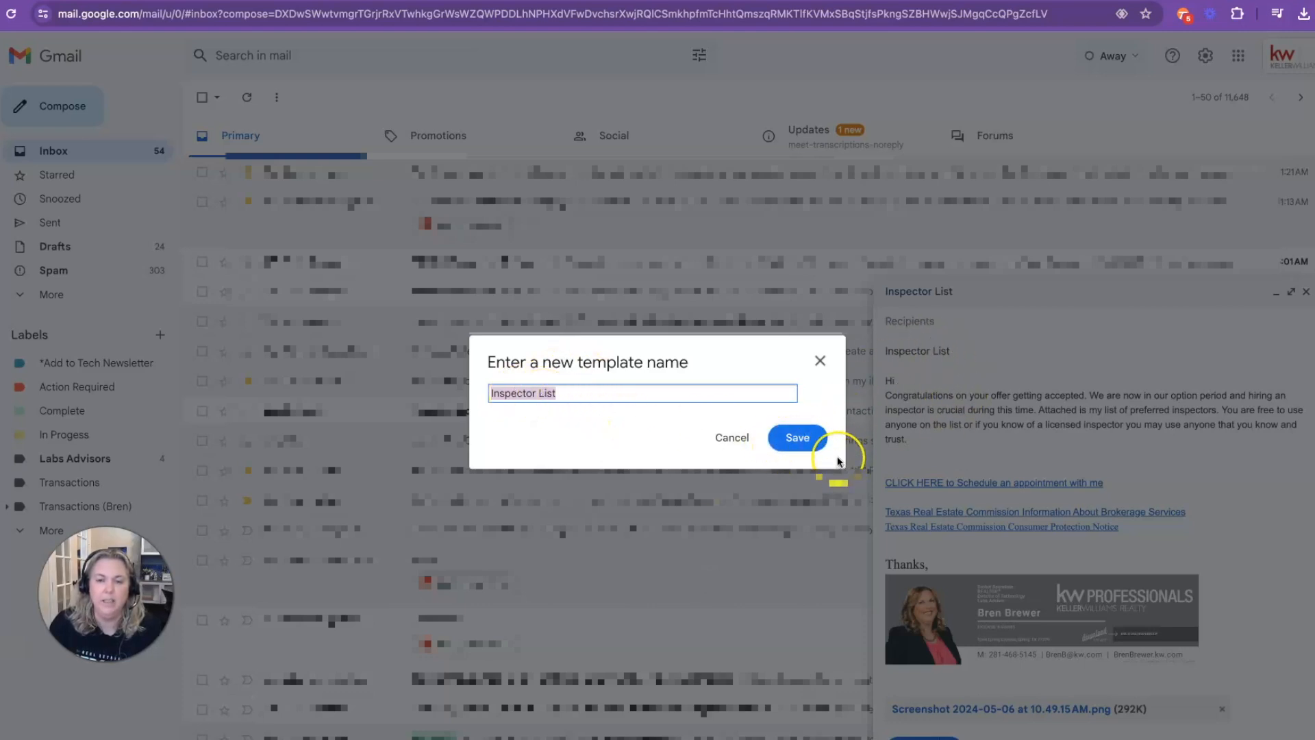
left_click(797, 437)
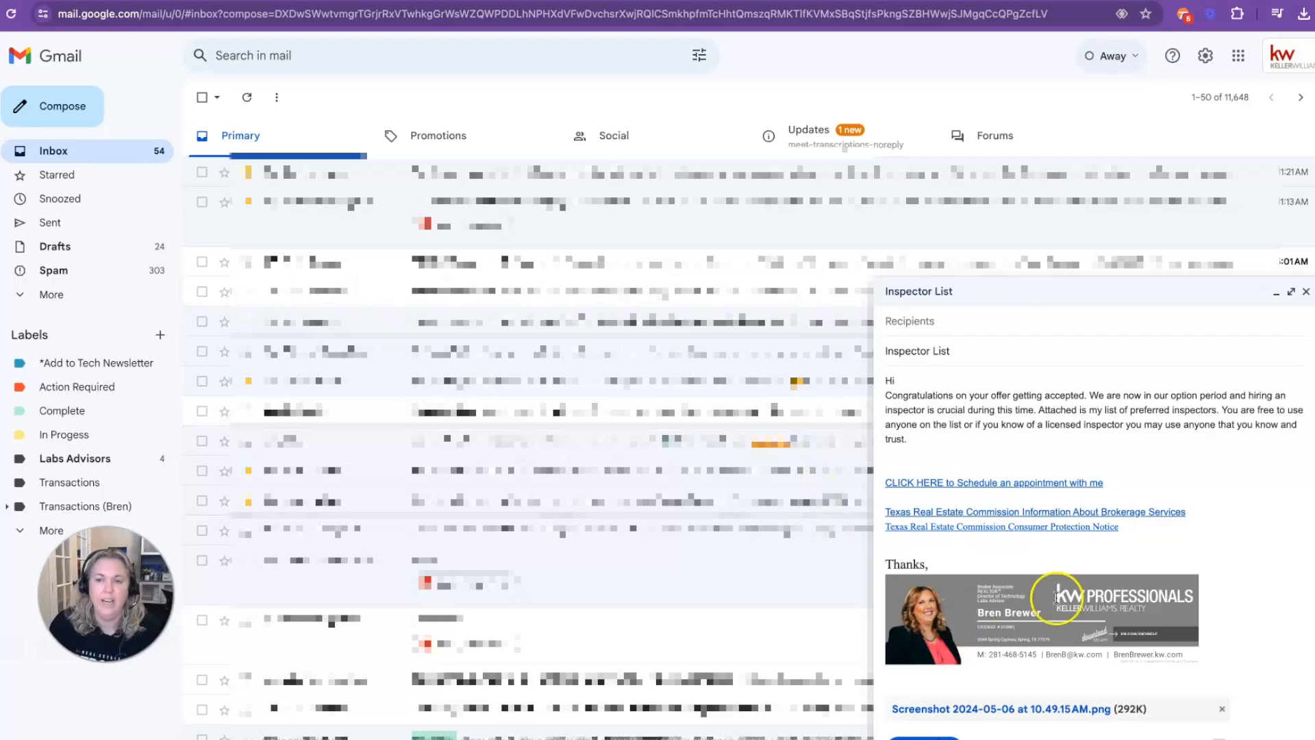
Step: Start a second new email and insert the "Inspector List" template into it
left_click(65, 106)
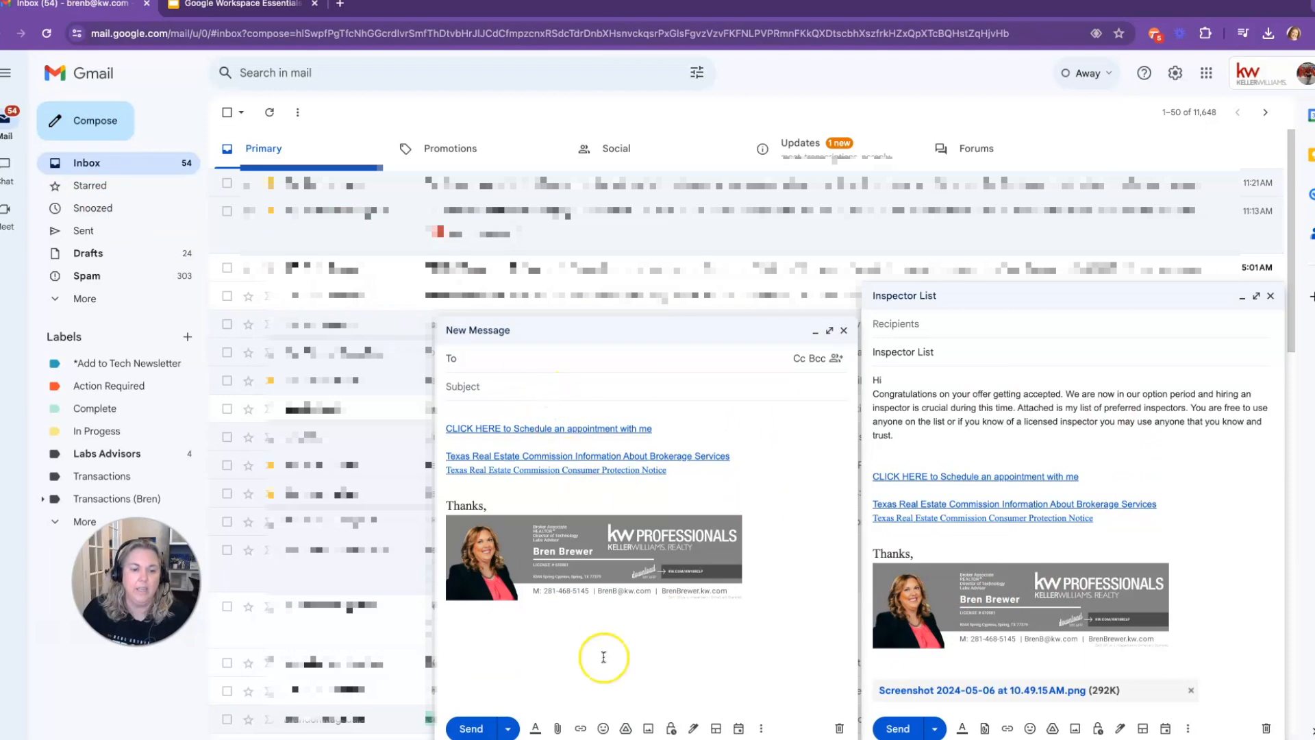
left_click(760, 730)
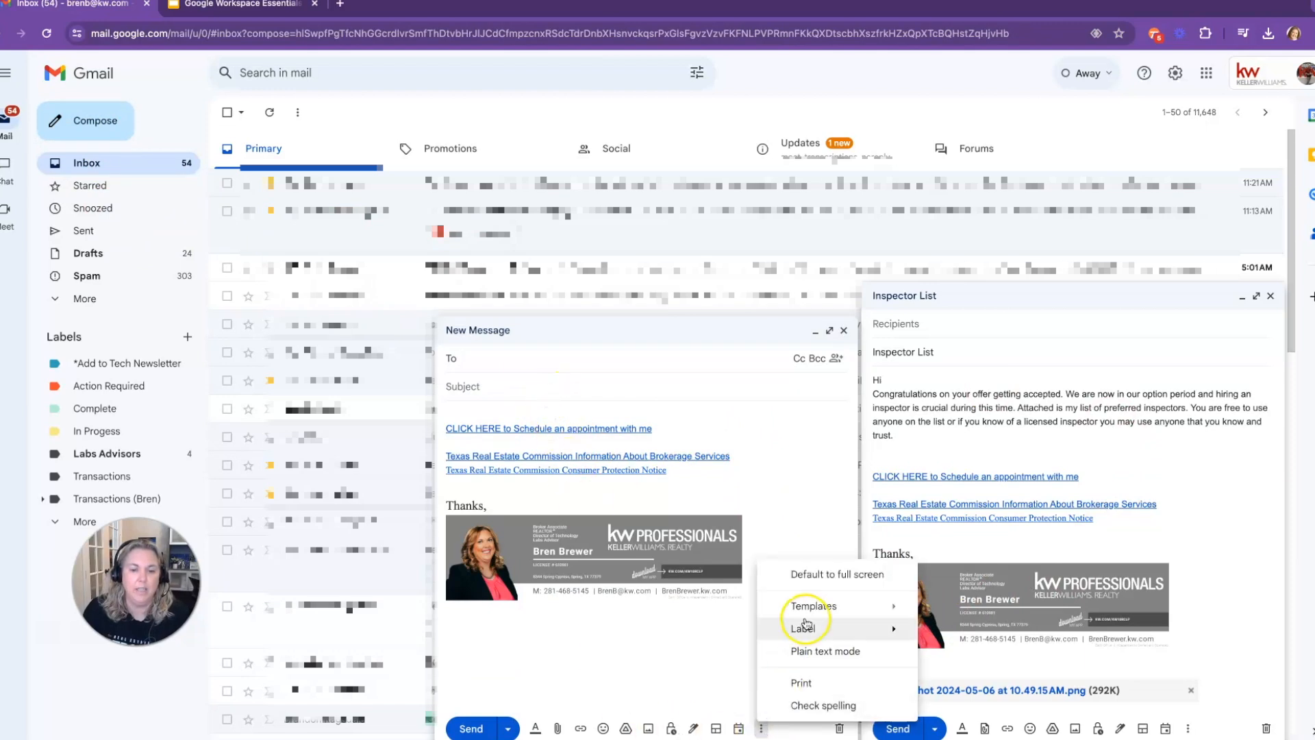
mouse_move(808, 616)
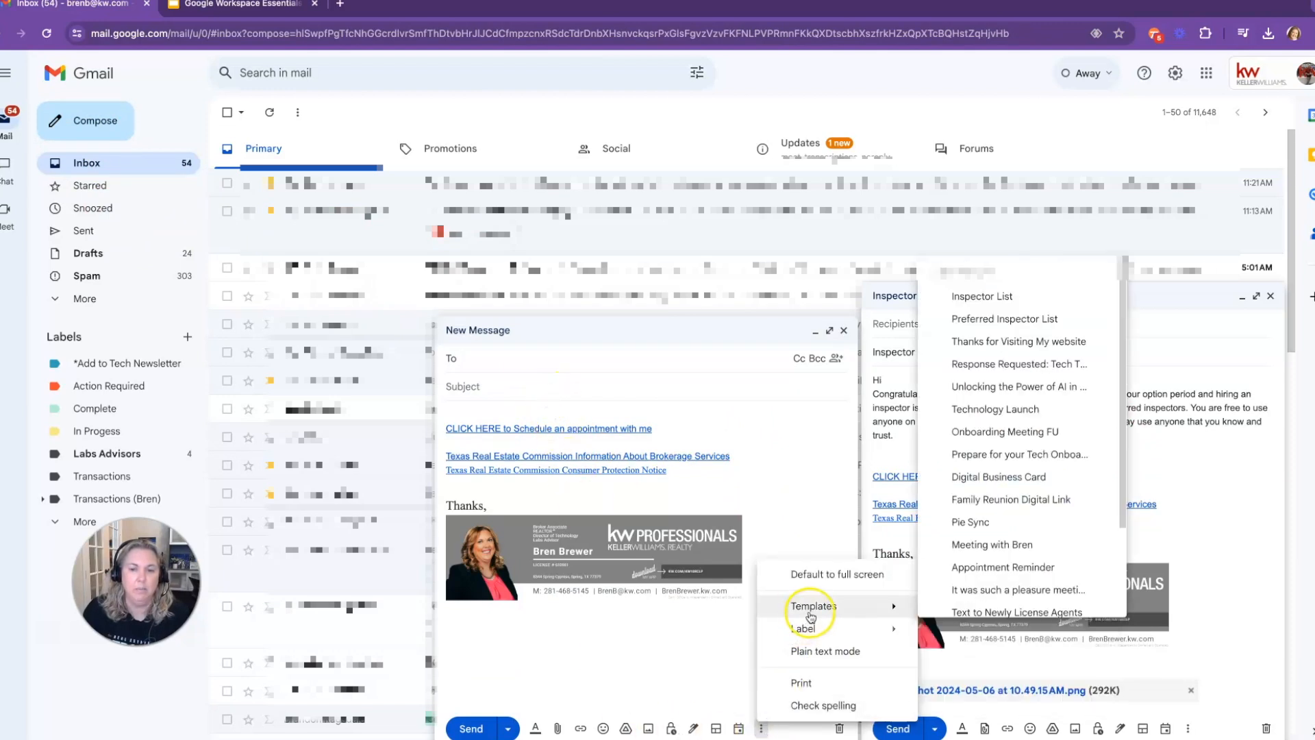
left_click(976, 297)
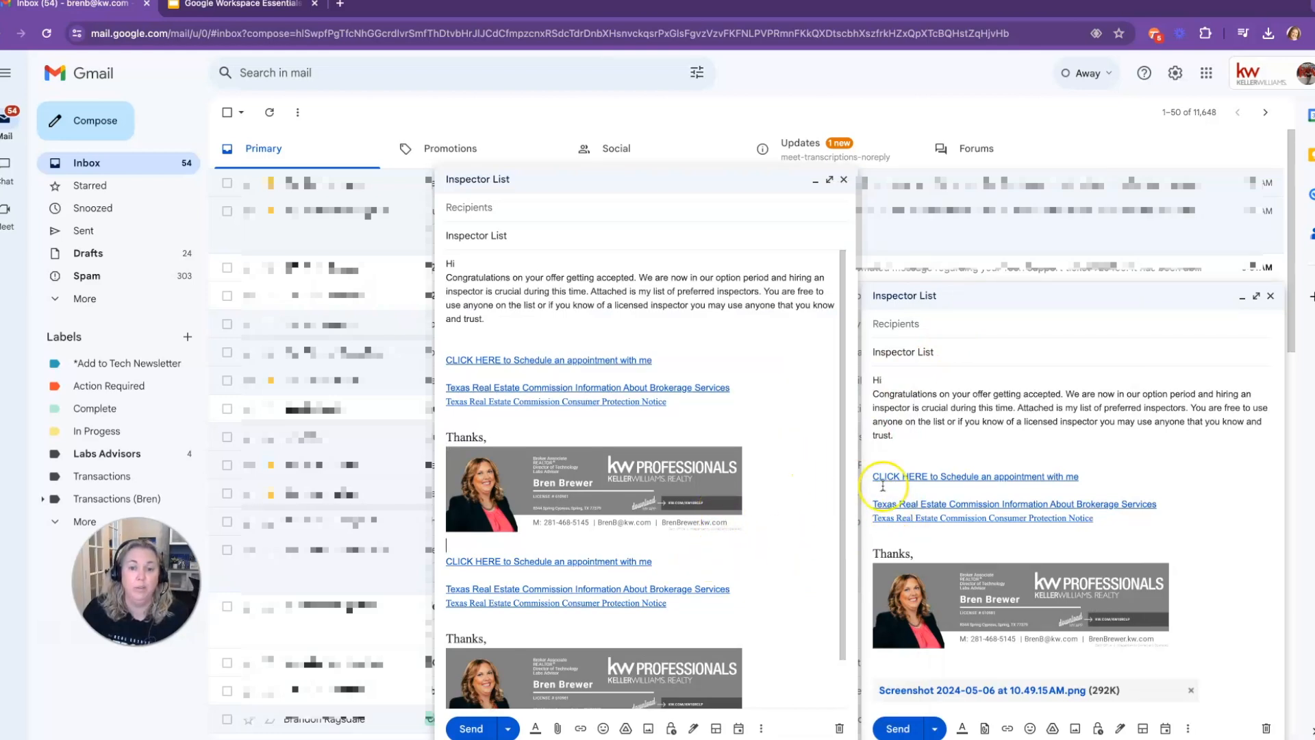
Step: Delete the signature block with its links from the original draft and overwrite the "Inspector List" template with that draft
mouse_move(873, 477)
left_mouse_down()
mouse_move(1096, 558)
mouse_move(1175, 637)
left_mouse_up()
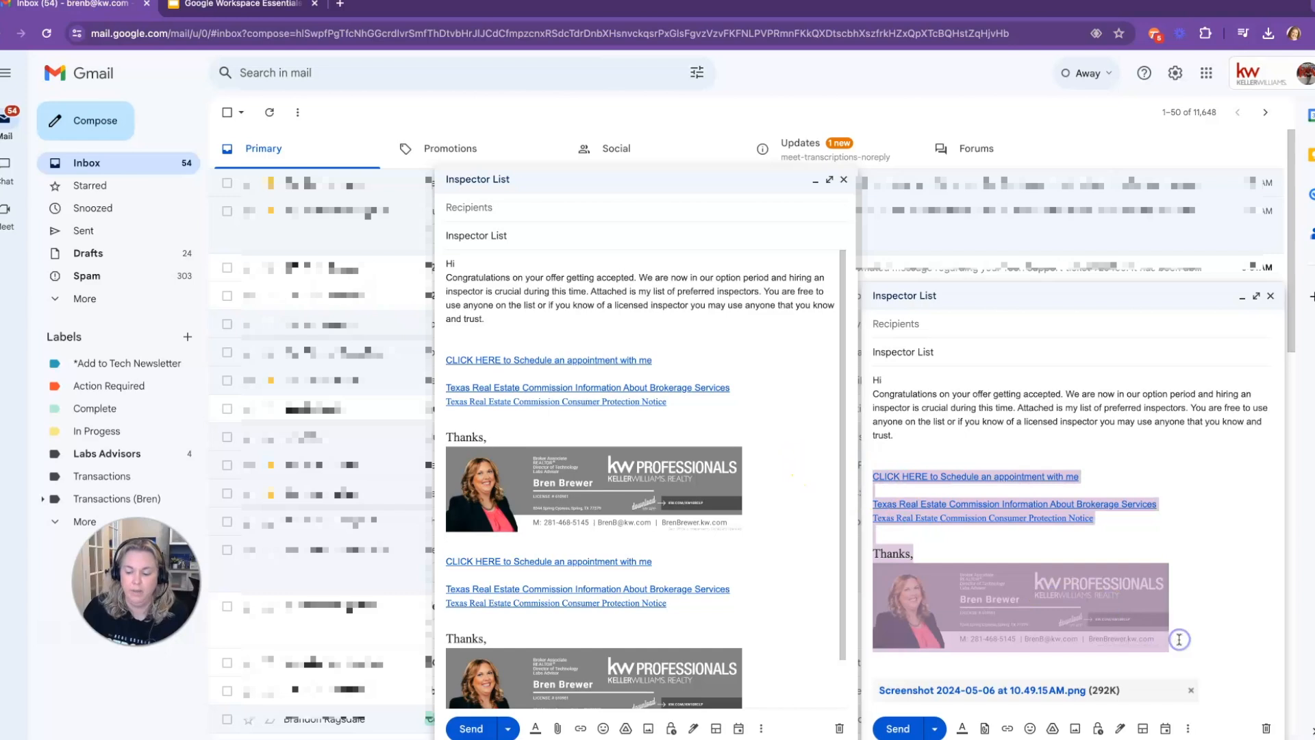
key("BackSpace")
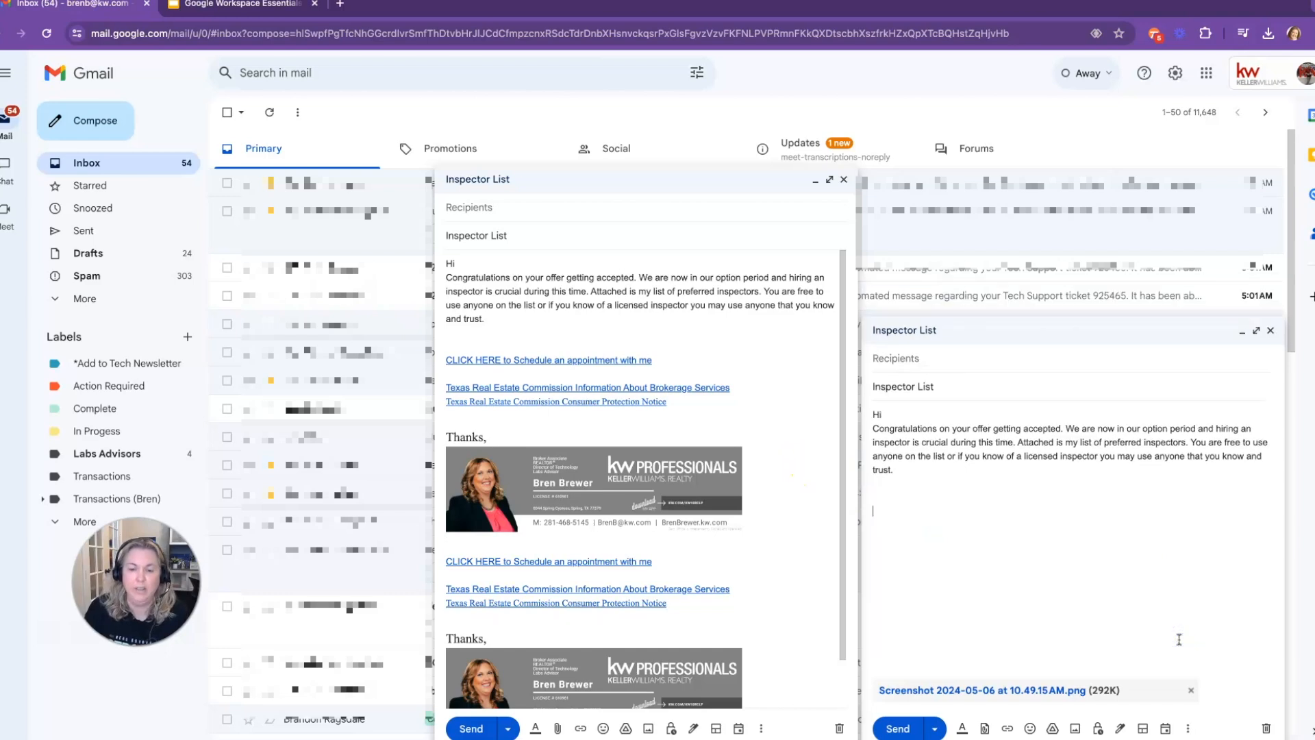
left_click(1188, 729)
mouse_move(1135, 617)
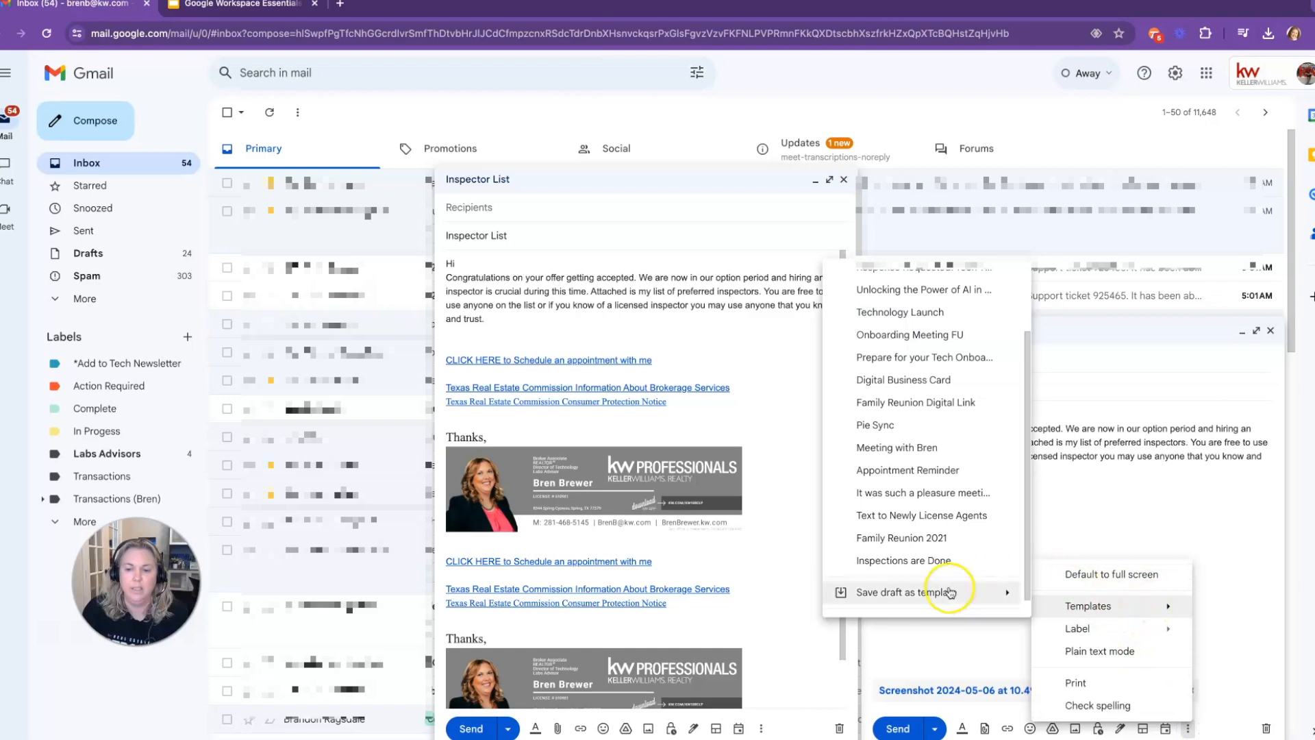
mouse_move(948, 591)
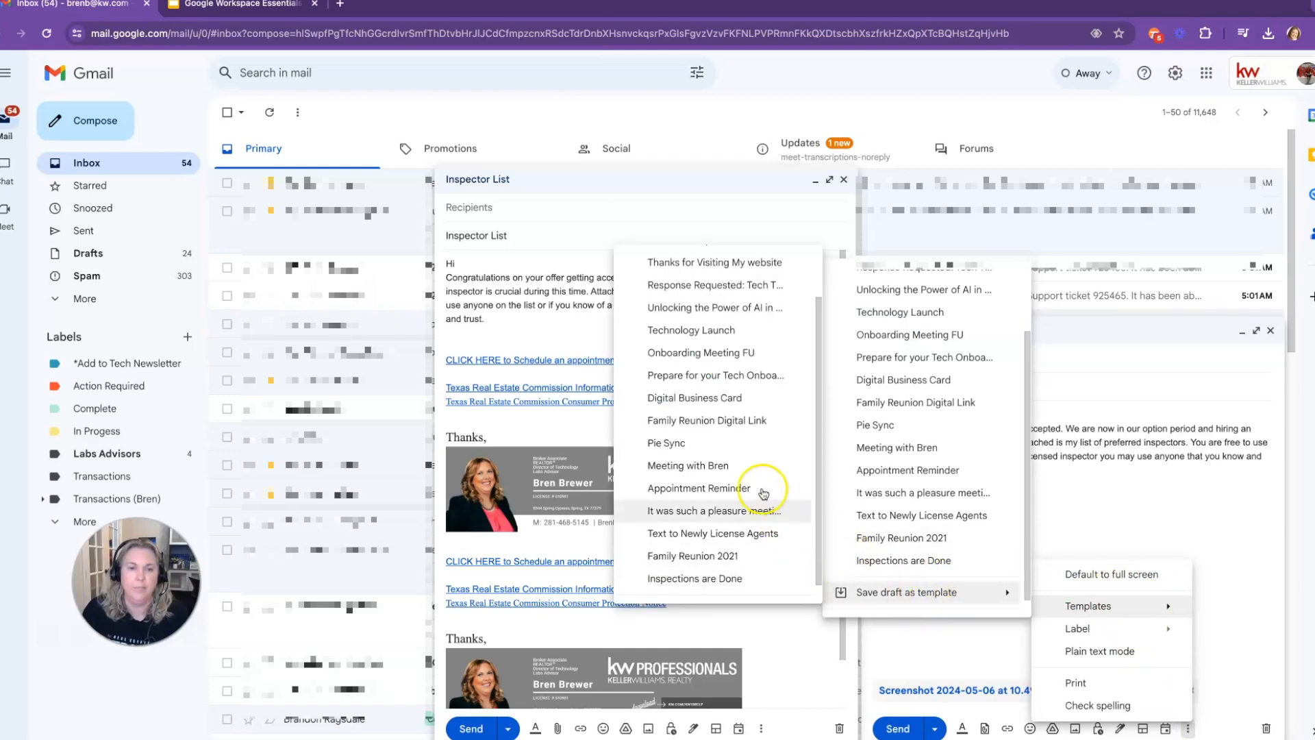
scroll(753, 445, "up", 2)
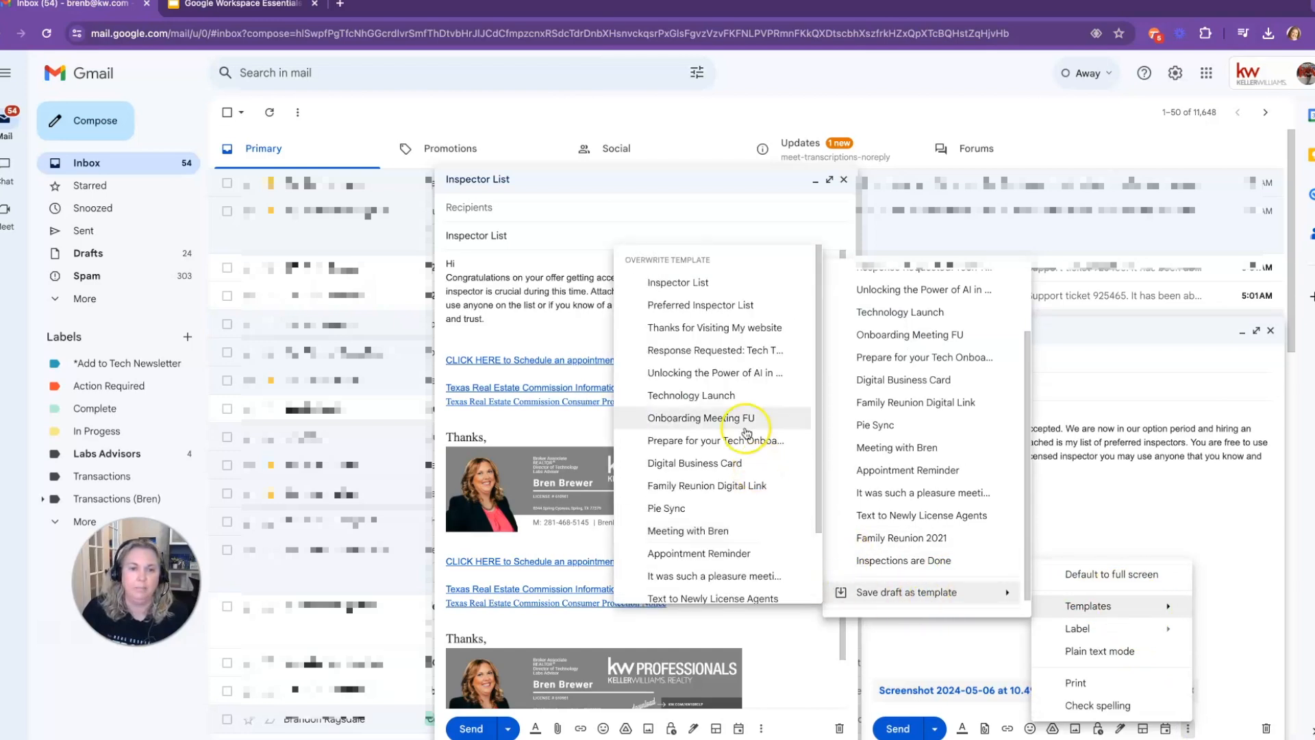
left_click(728, 291)
left_click(787, 428)
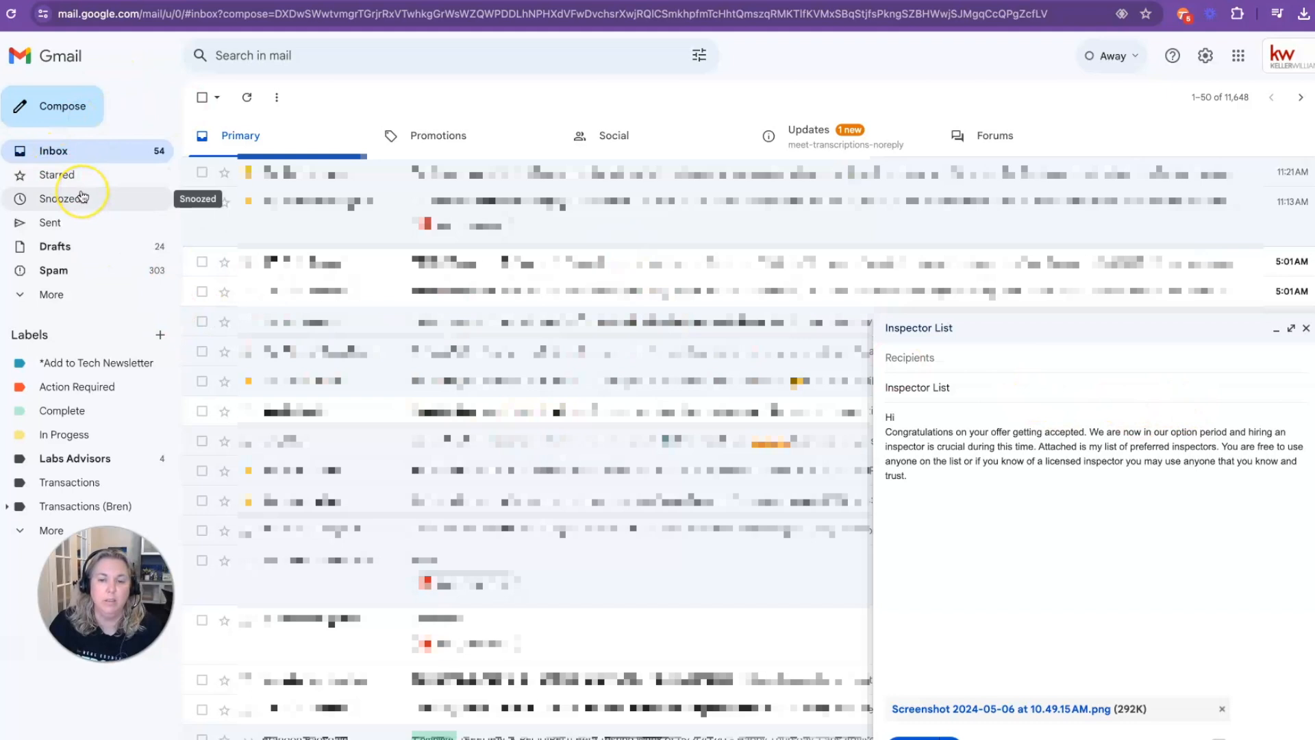
Step: Insert the "Inspector List" template into a new email to check its signature, and close that draft
left_click(60, 106)
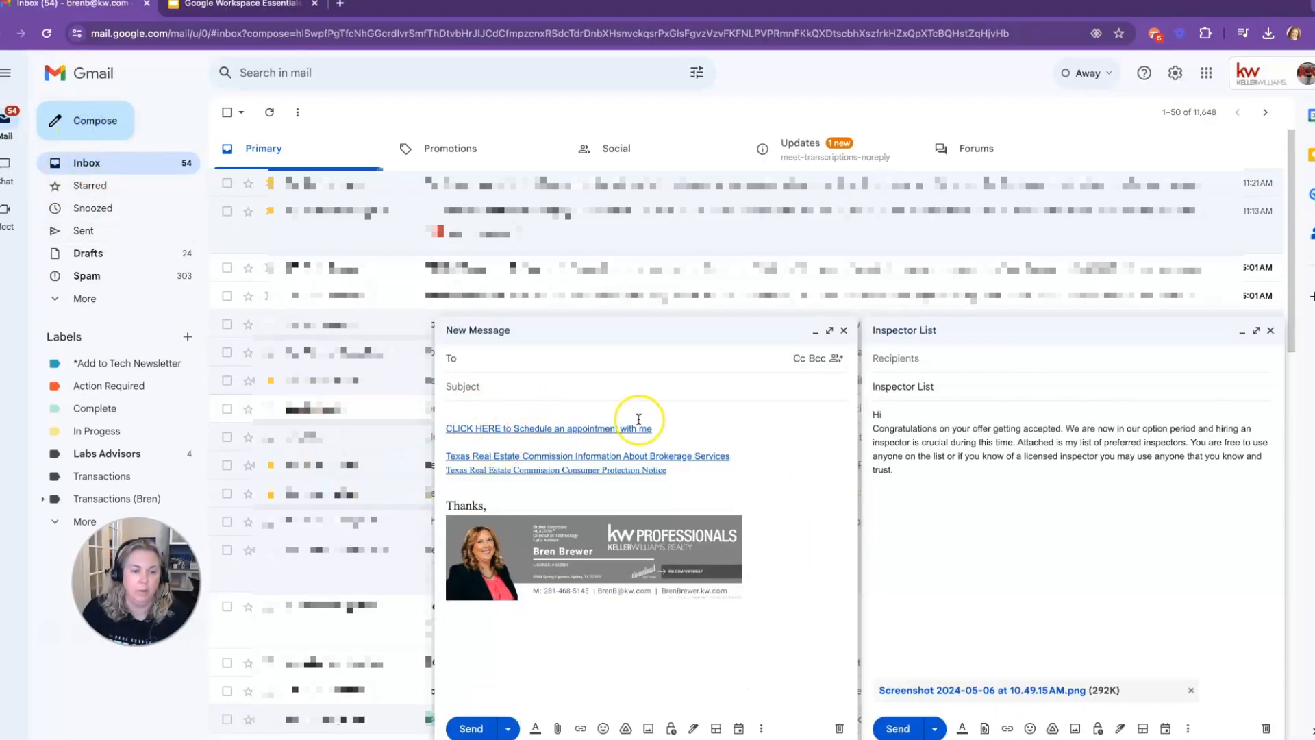
left_click(761, 729)
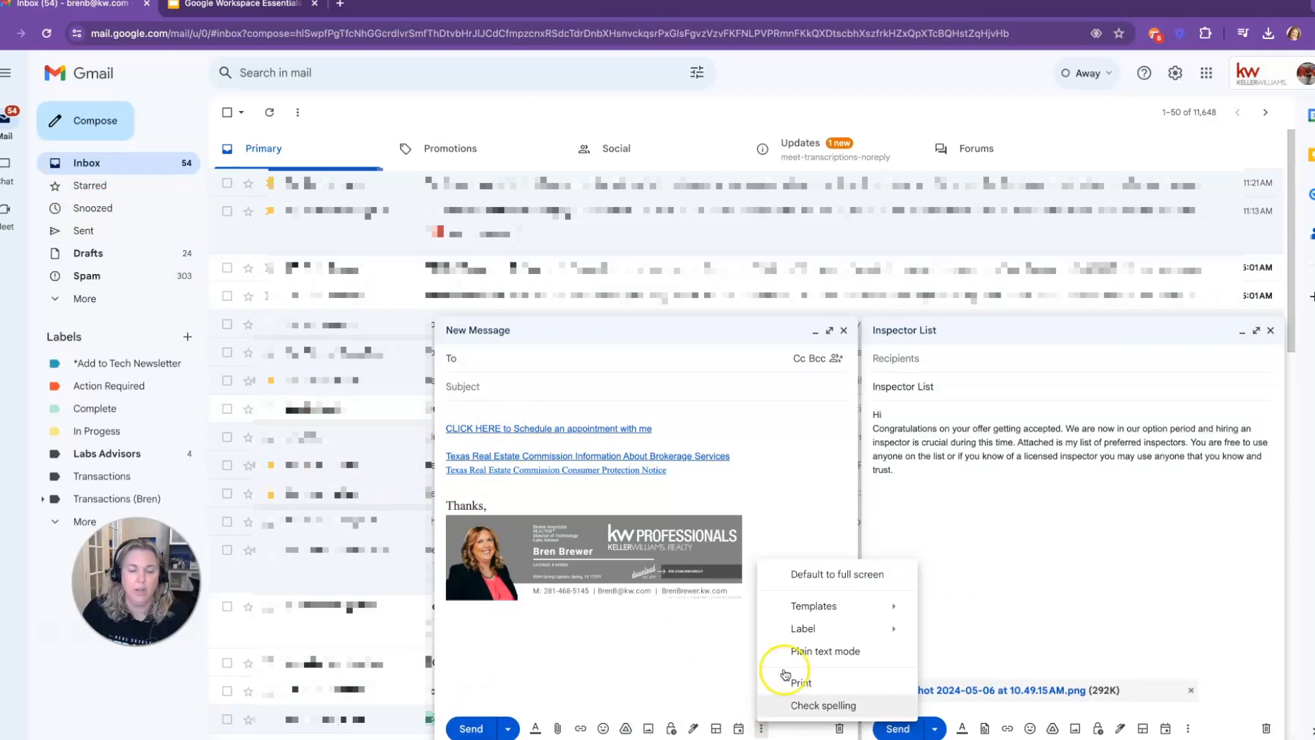
mouse_move(798, 606)
left_click(1005, 306)
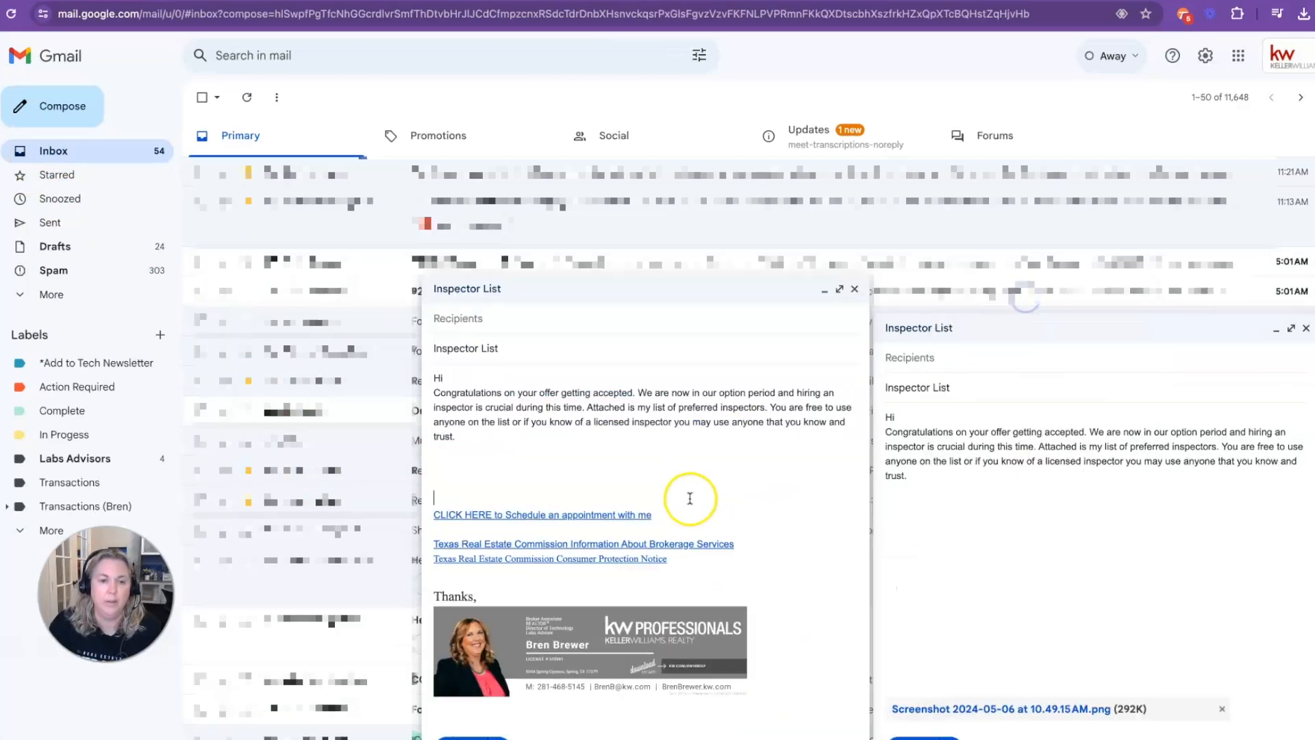
left_click(597, 499)
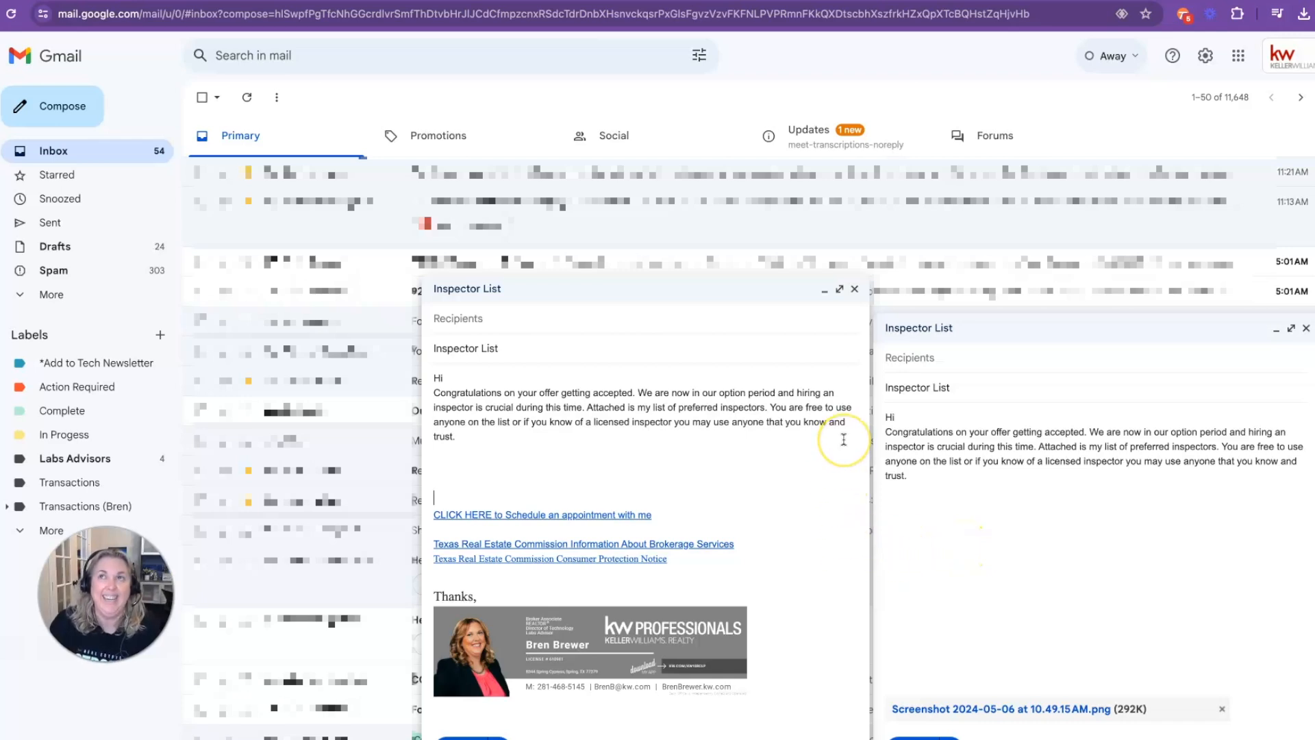
left_click(854, 288)
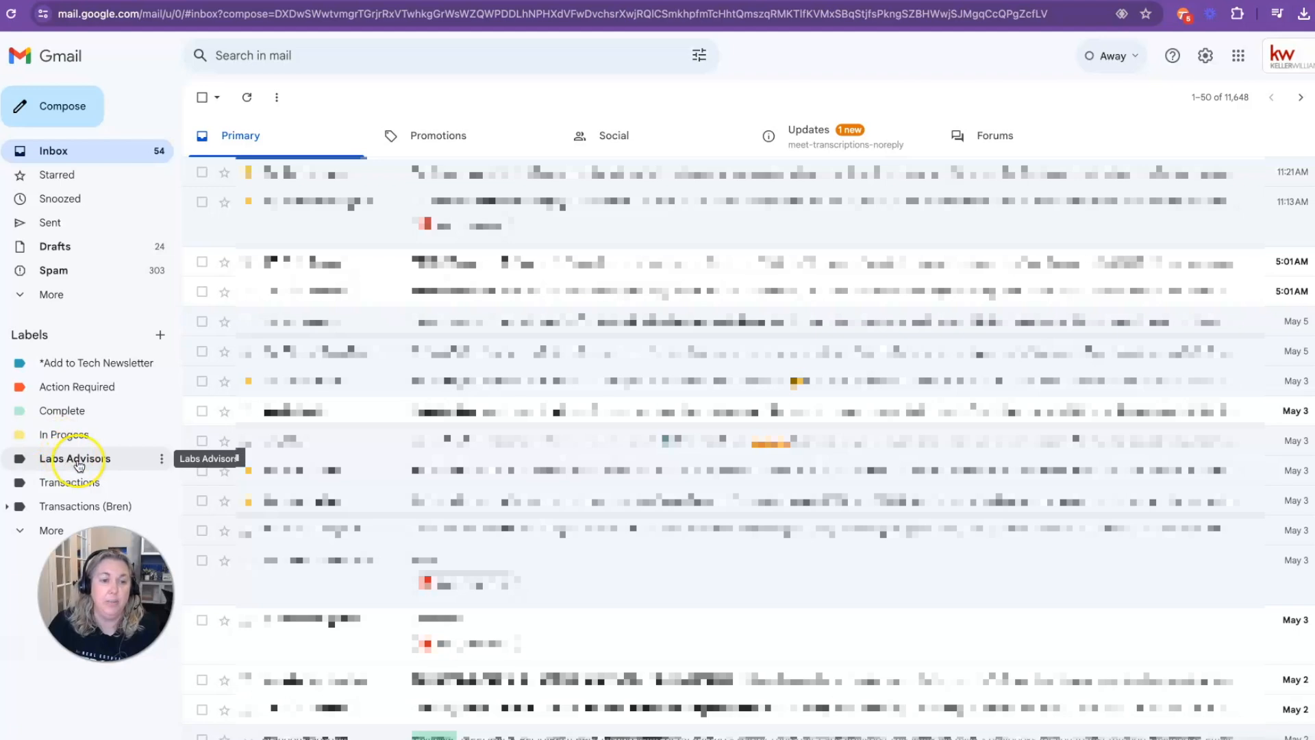
Step: Expand the agent's own Transactions label and the full label list to review the existing labels
left_click(7, 506)
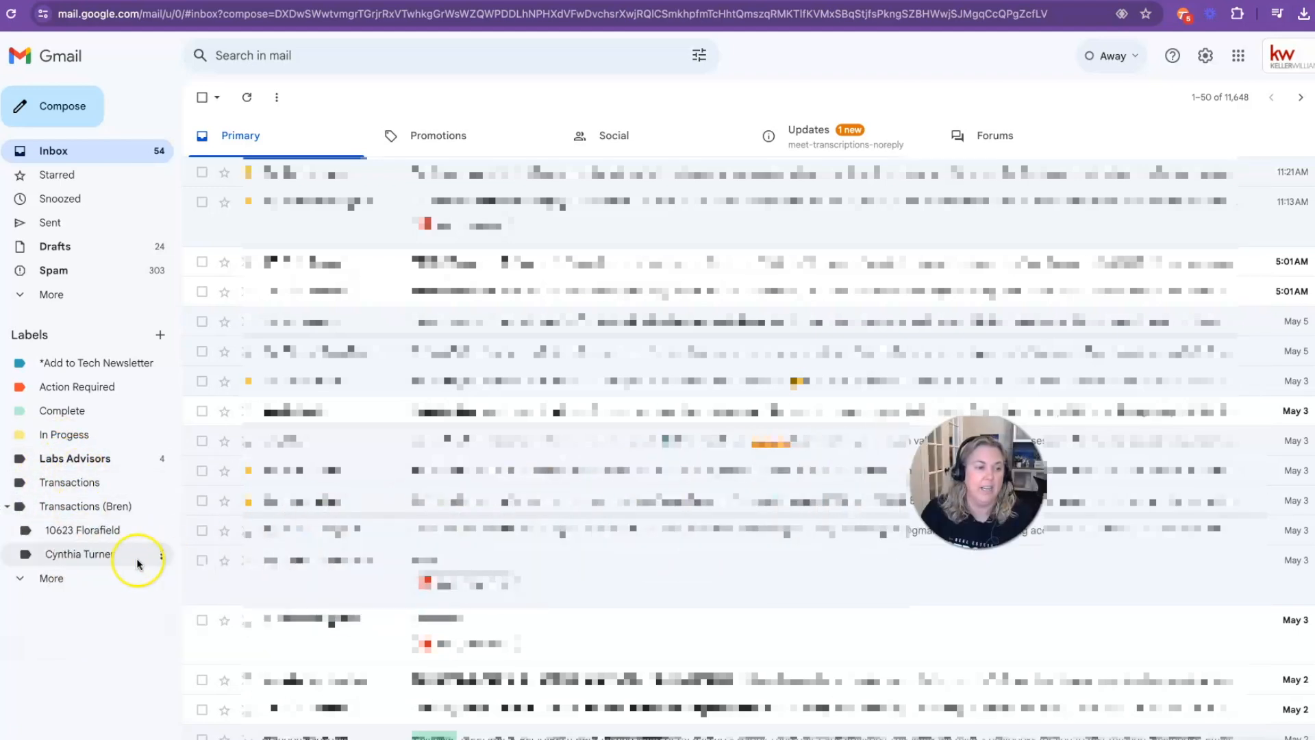
left_click(44, 578)
scroll(82, 541, "down", 2)
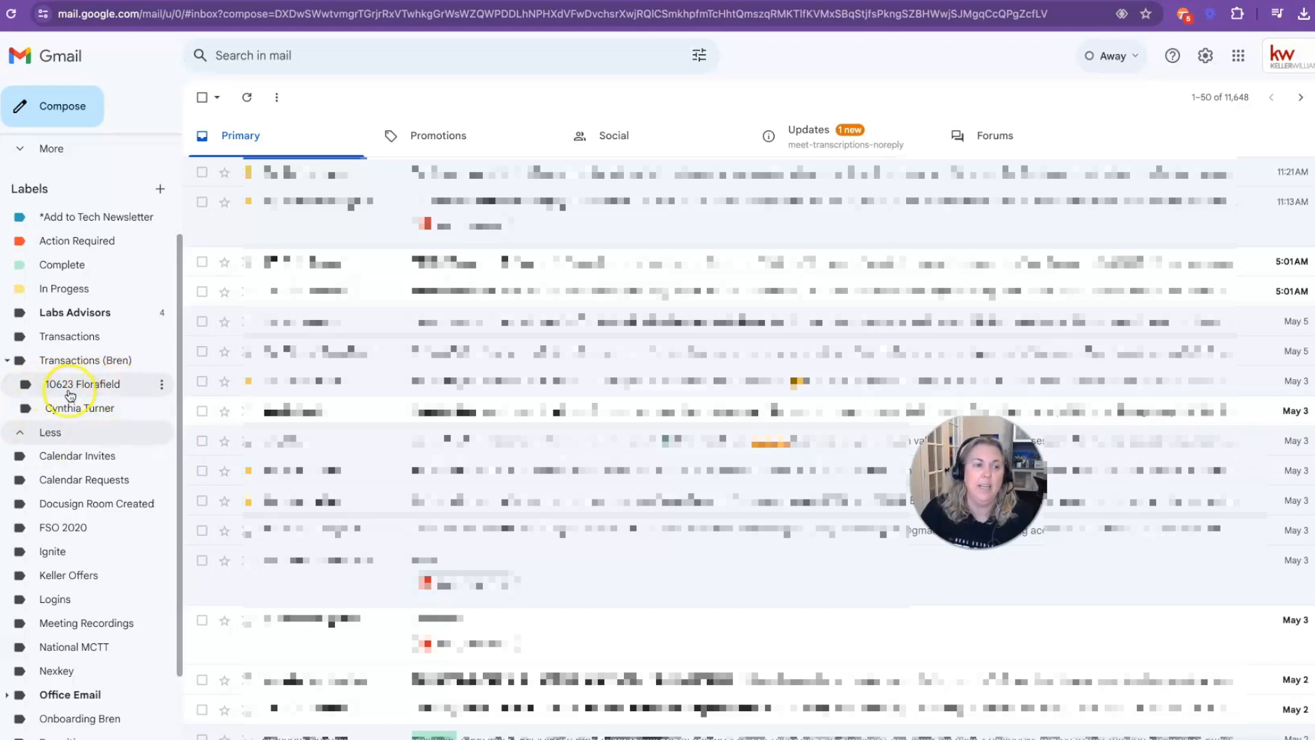
scroll(394, 483, "down", 1)
scroll(394, 489, "up", 1)
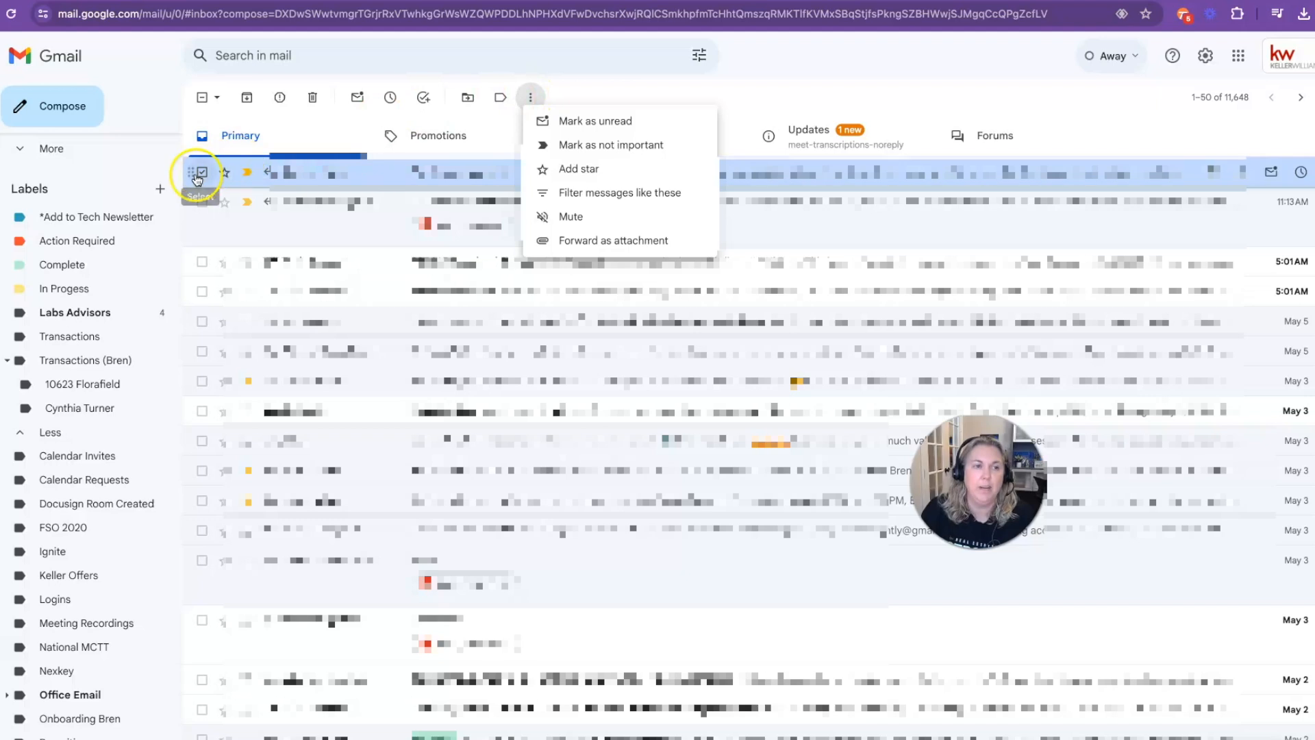
Step: Label the selected top inbox email with a new, un-nested label named after the sample property's street address
left_click(502, 98)
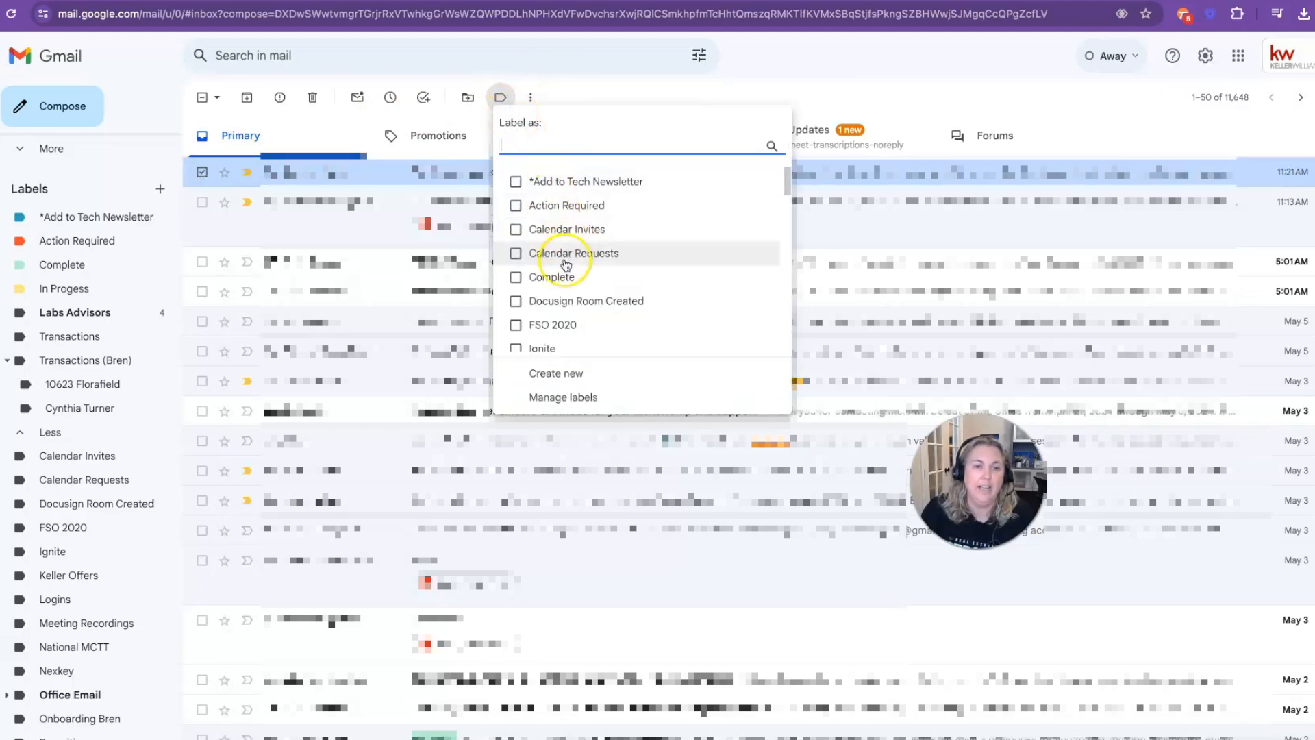
scroll(559, 291, "down", 1)
scroll(560, 292, "down", 15)
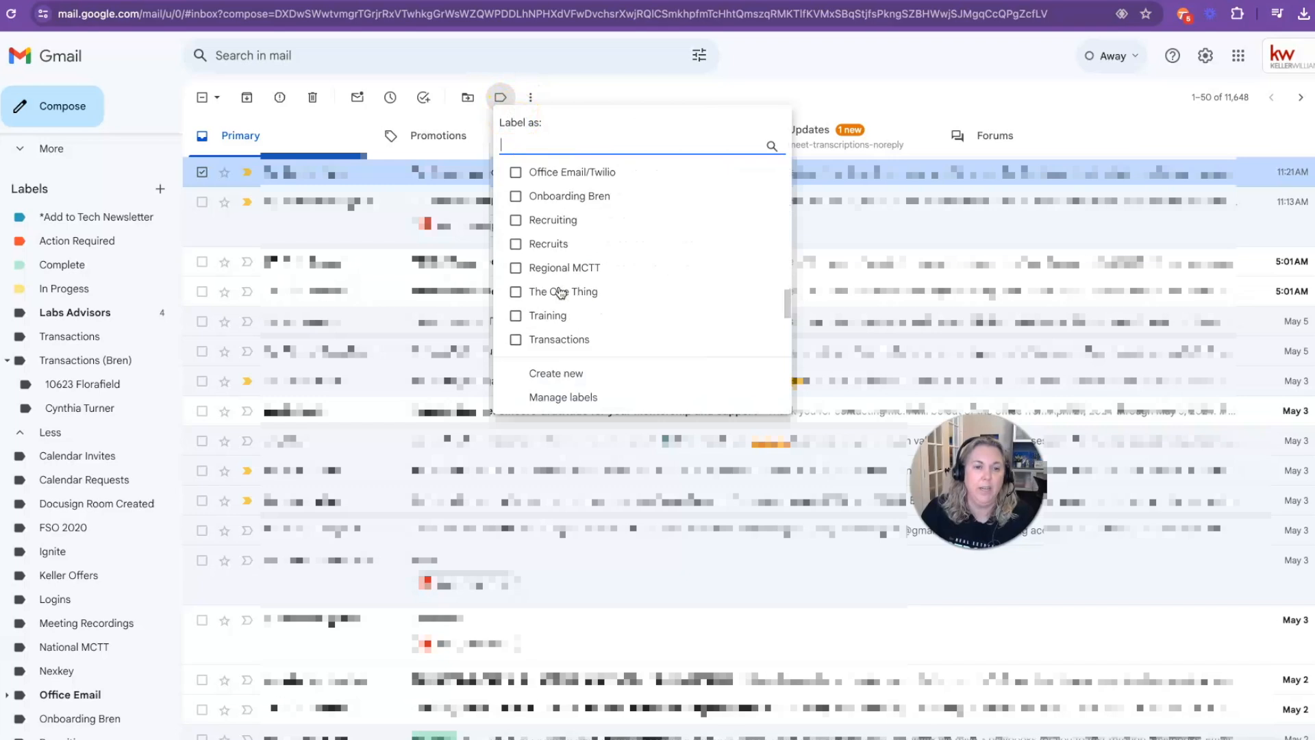
scroll(560, 293, "up", 15)
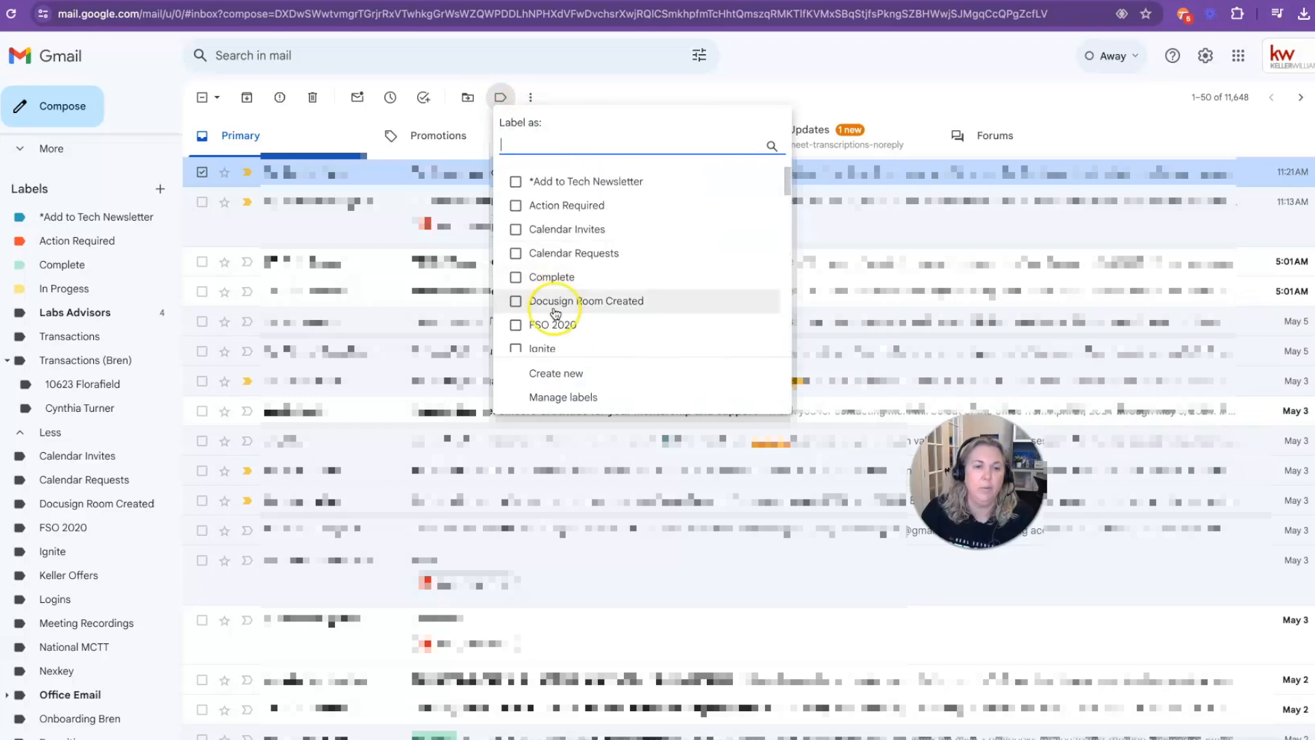
left_click(565, 376)
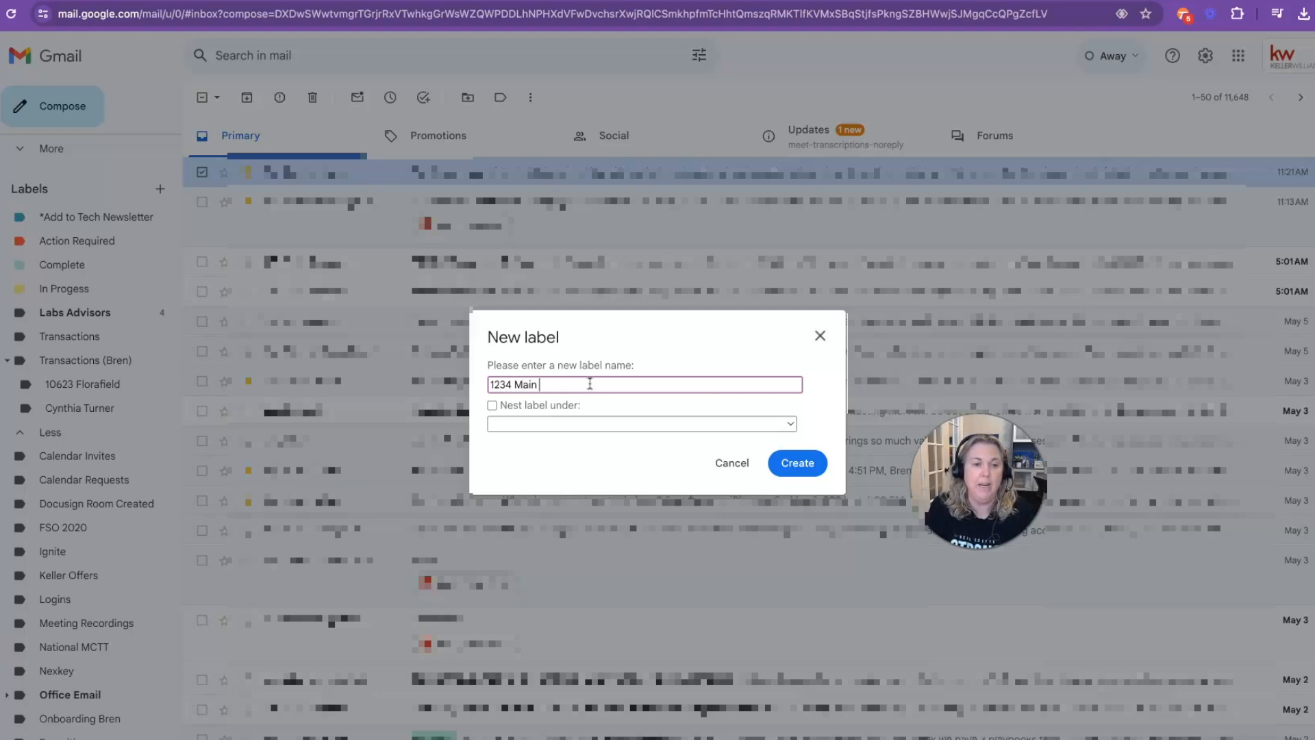
left_click(811, 461)
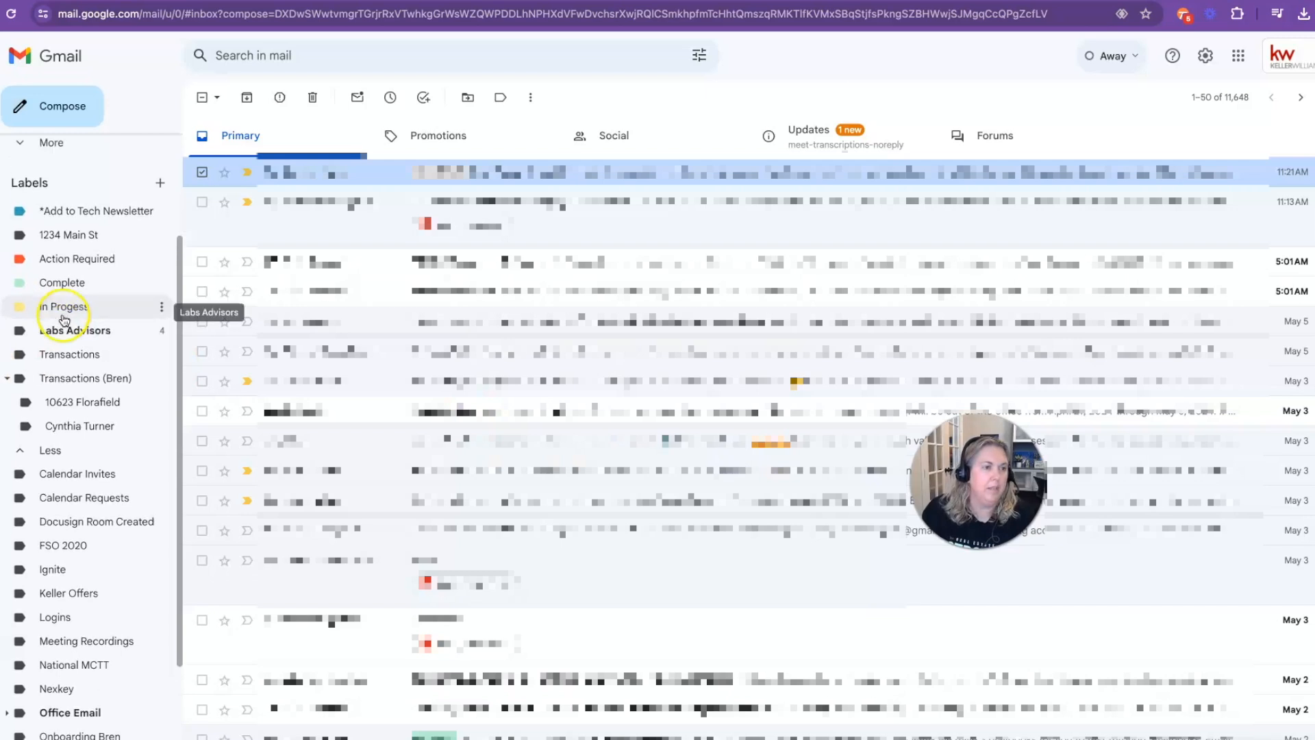
Step: Create a label named after the sample property's street address, nested under the agent's own Transactions label
left_click(165, 239)
left_click(224, 527)
left_click(509, 387)
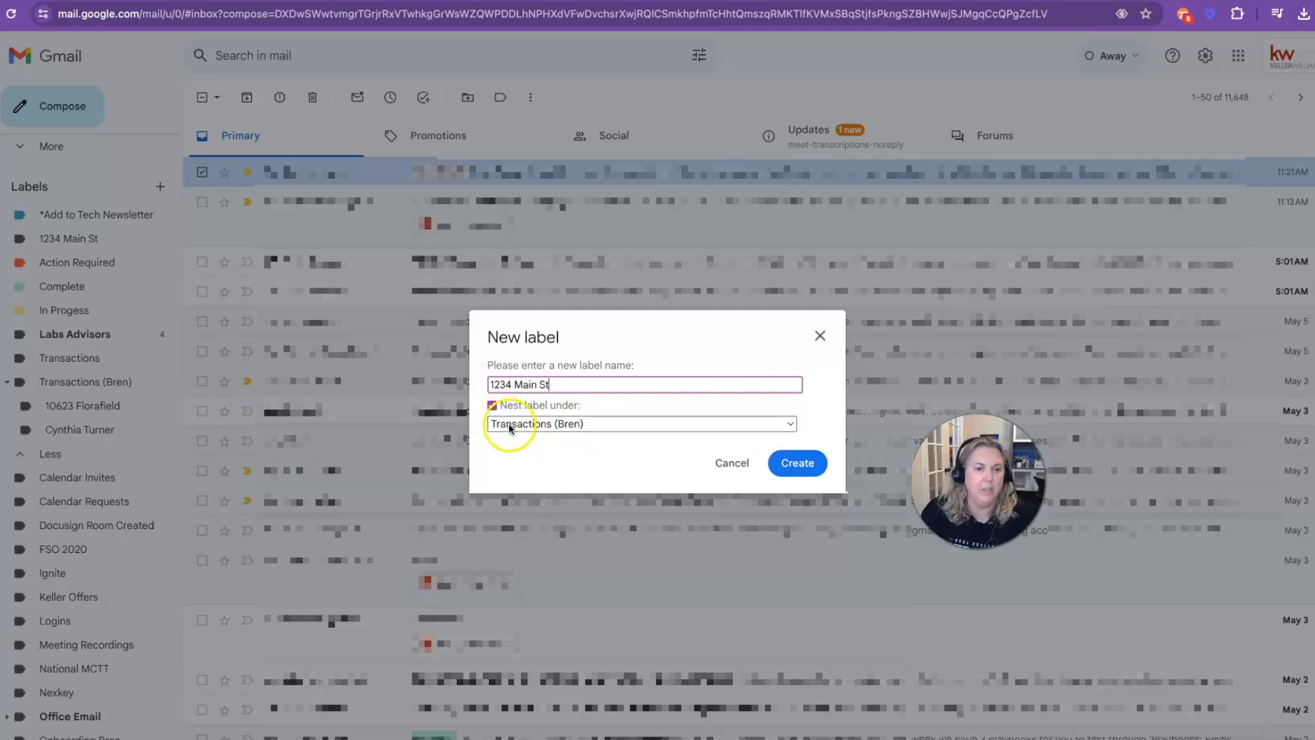
left_click(792, 462)
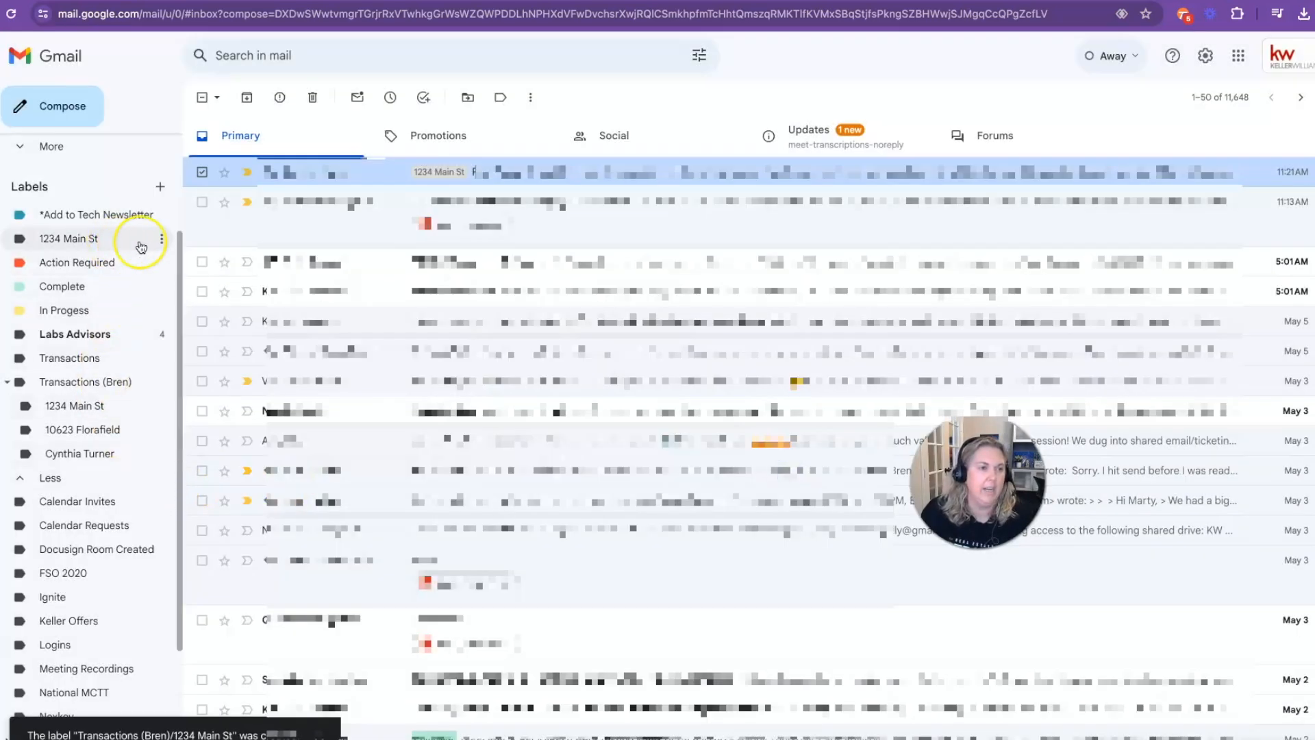
Step: Delete the top-level sample property address label and keep the nested one
left_click(162, 239)
left_click(222, 506)
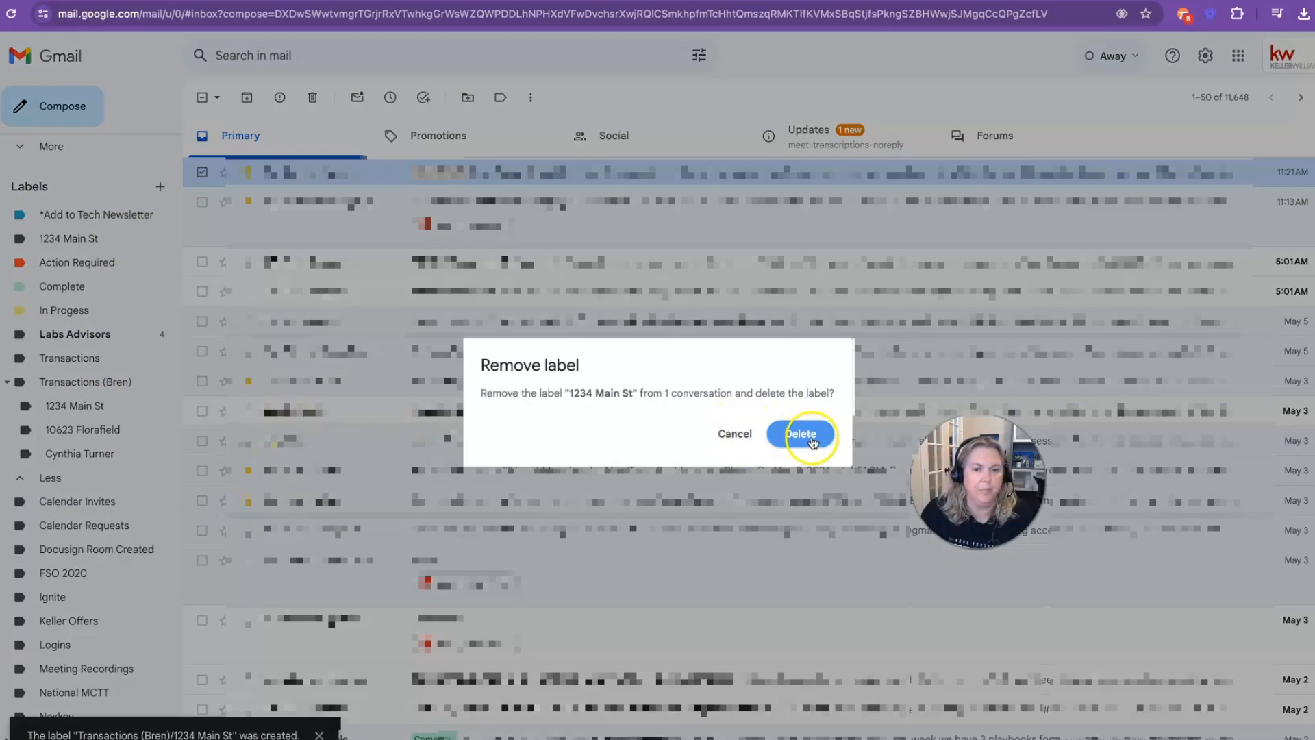
left_click(808, 435)
Step: Apply the property address label nested under the agent's Transactions label to the selected email
scroll(113, 452, "down", 2)
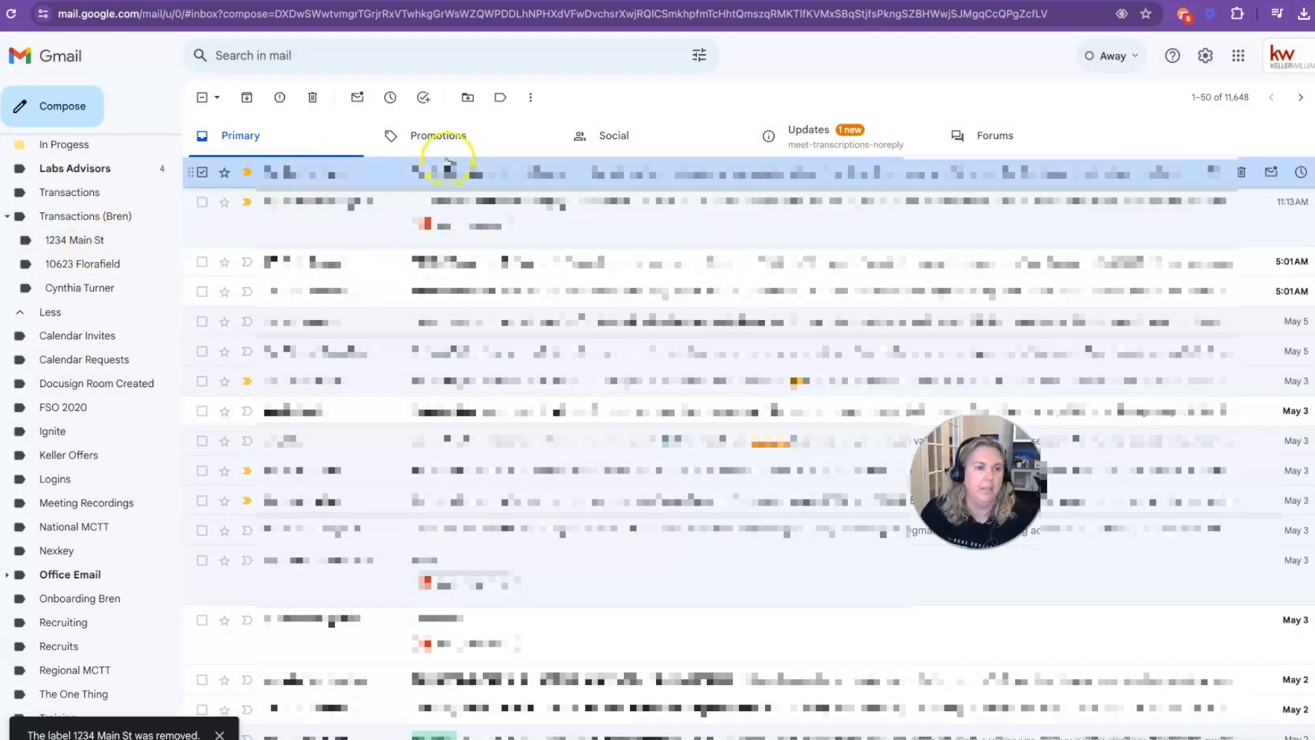
left_click(500, 98)
scroll(524, 220, "down", 5)
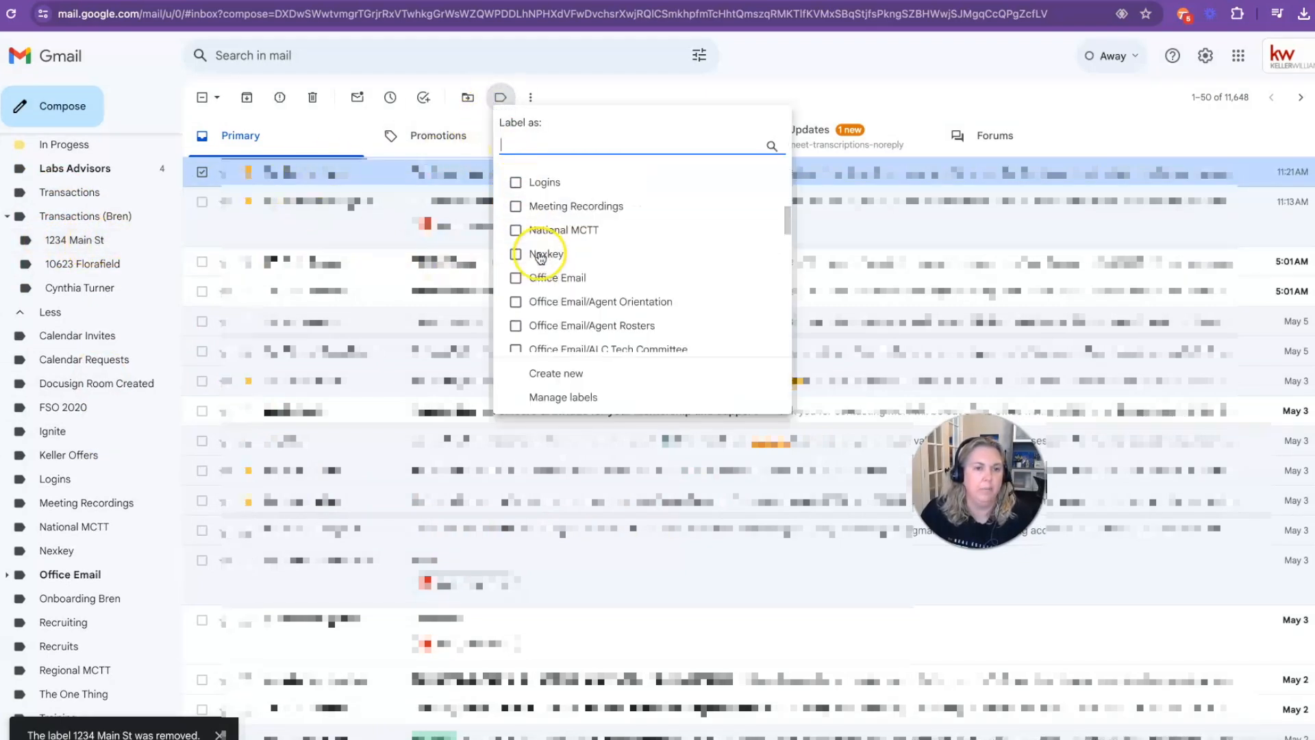
left_click(575, 245)
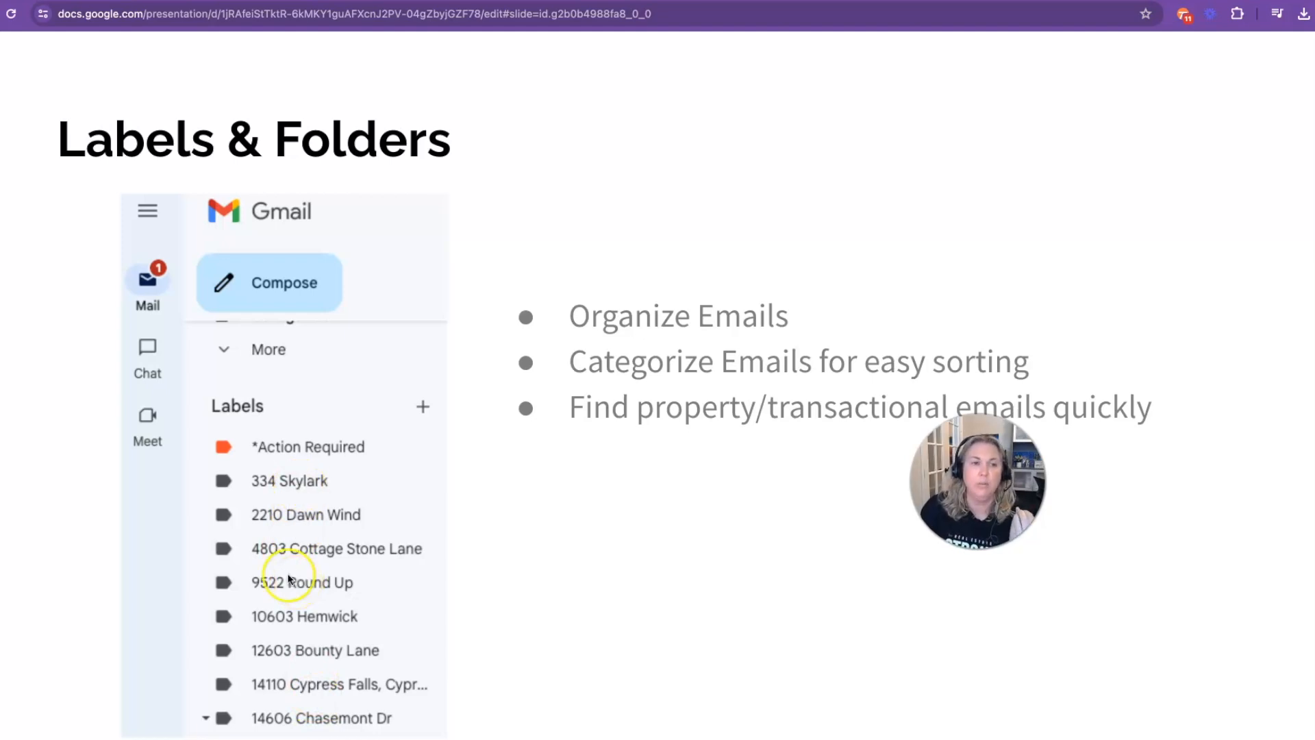
Step: Return from the slides to Gmail and search all mail for "skylark"
left_click(82, 1)
left_click(495, 55)
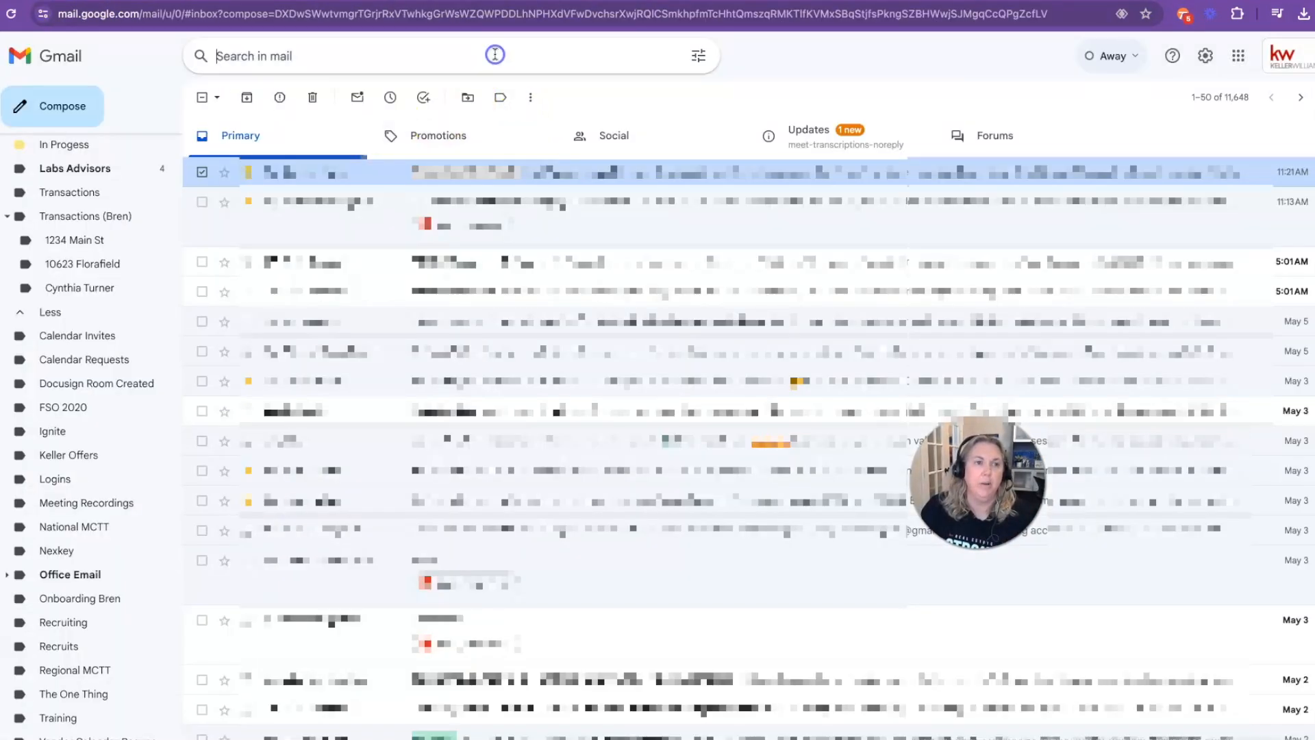
type("skylark")
key("Return")
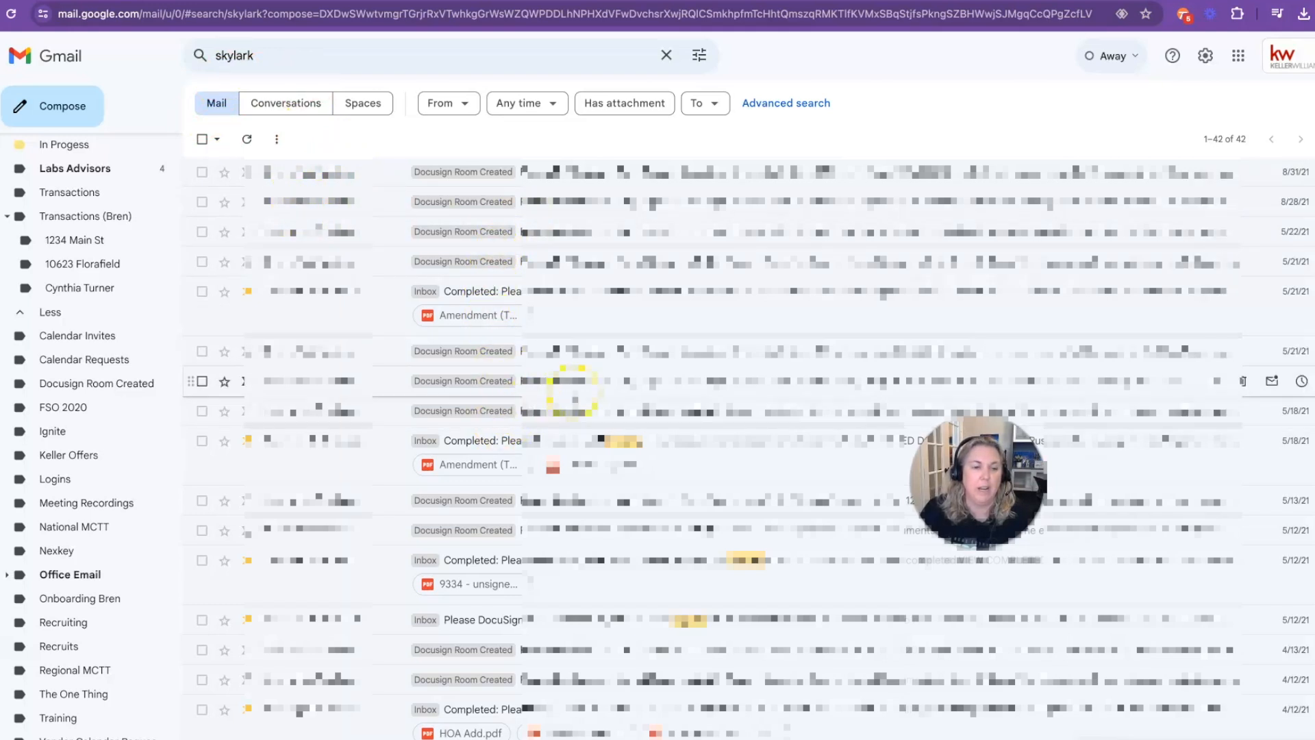
Step: Look through the "skylark" search results, comparing labeled and unlabeled emails and their dates
scroll(545, 392, "down", 1)
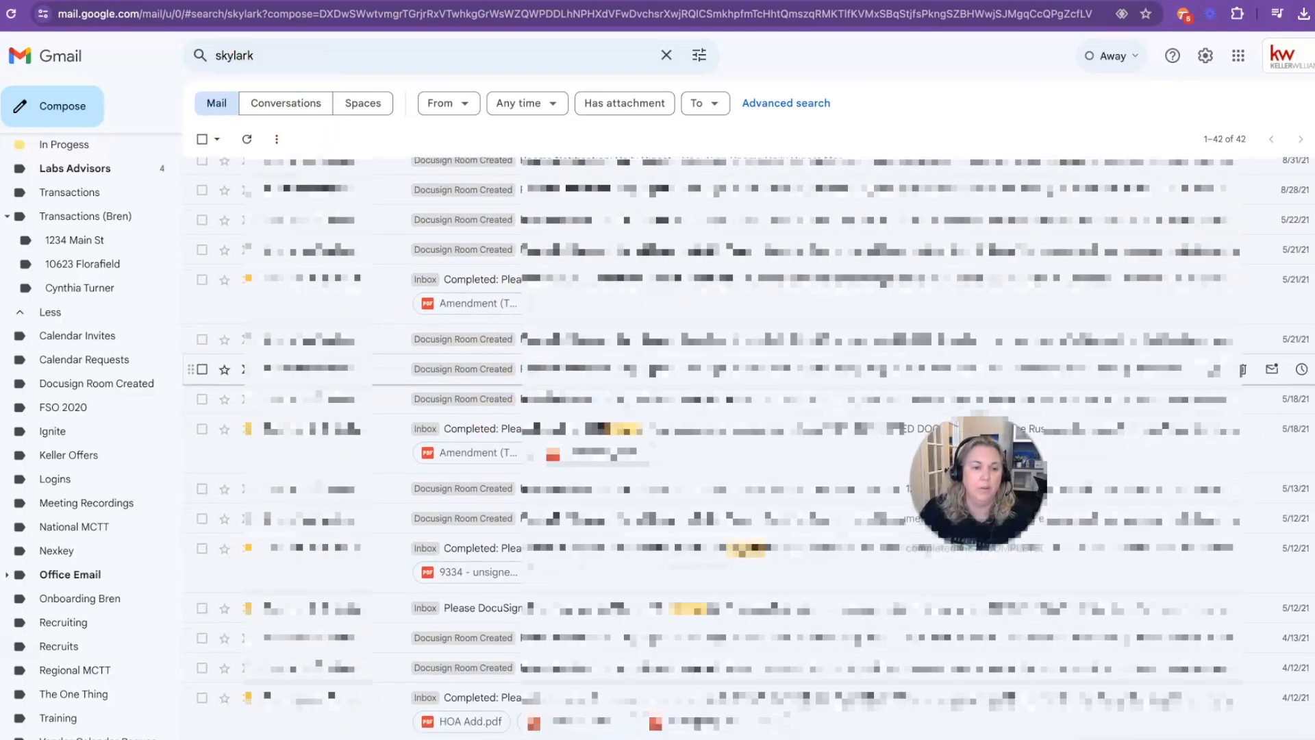
scroll(573, 338, "down", 5)
scroll(581, 340, "up", 6)
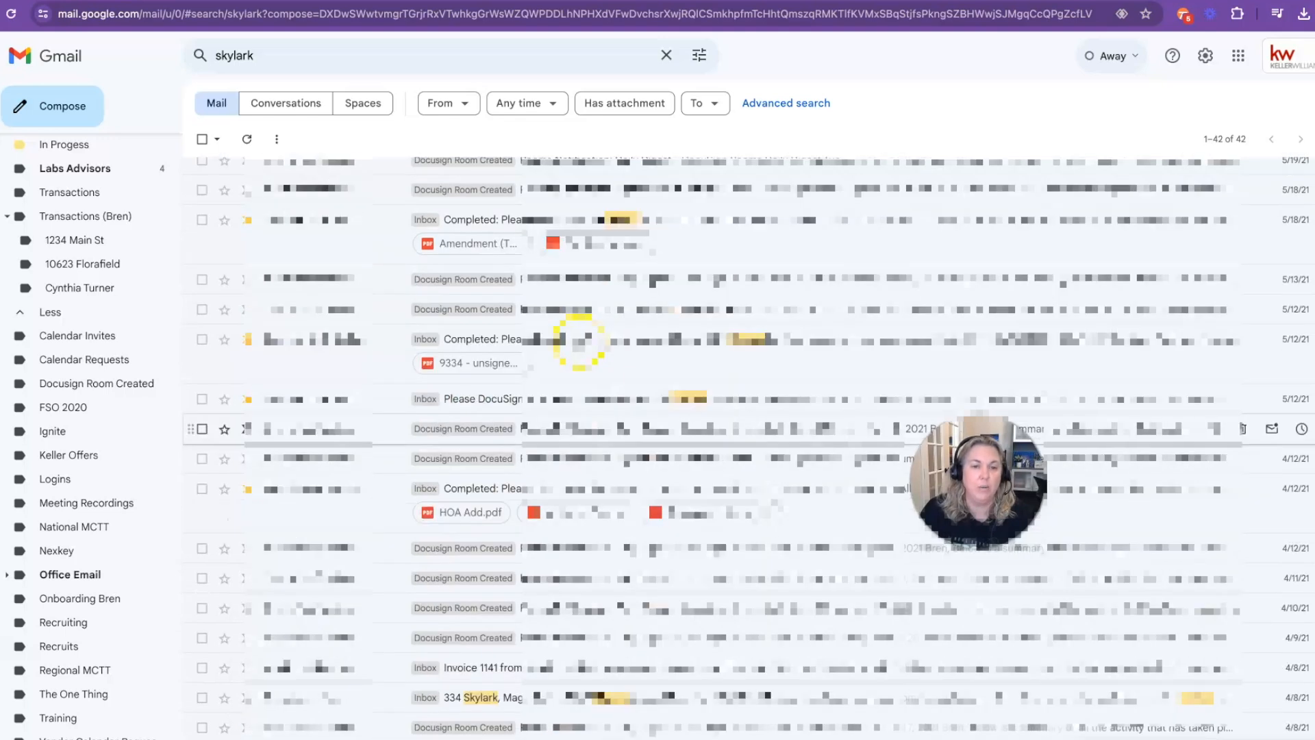
scroll(582, 339, "up", 1)
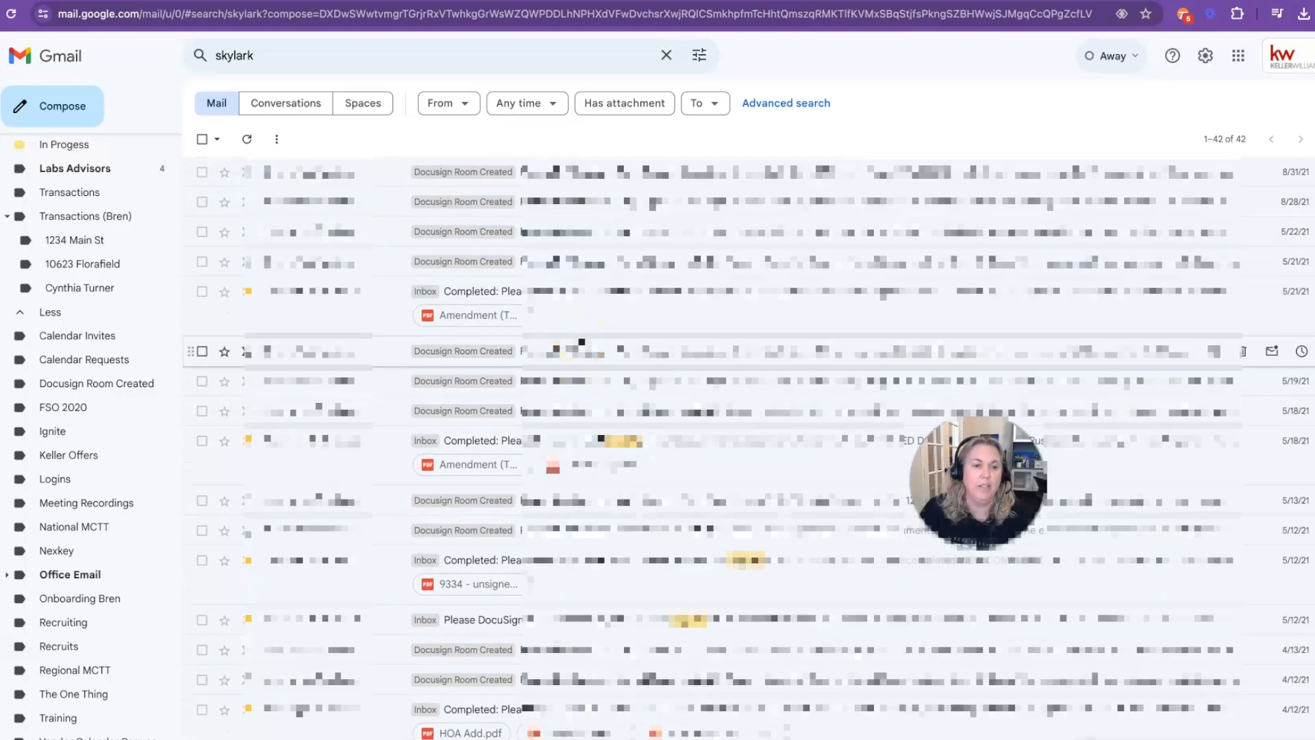
scroll(595, 341, "down", 5)
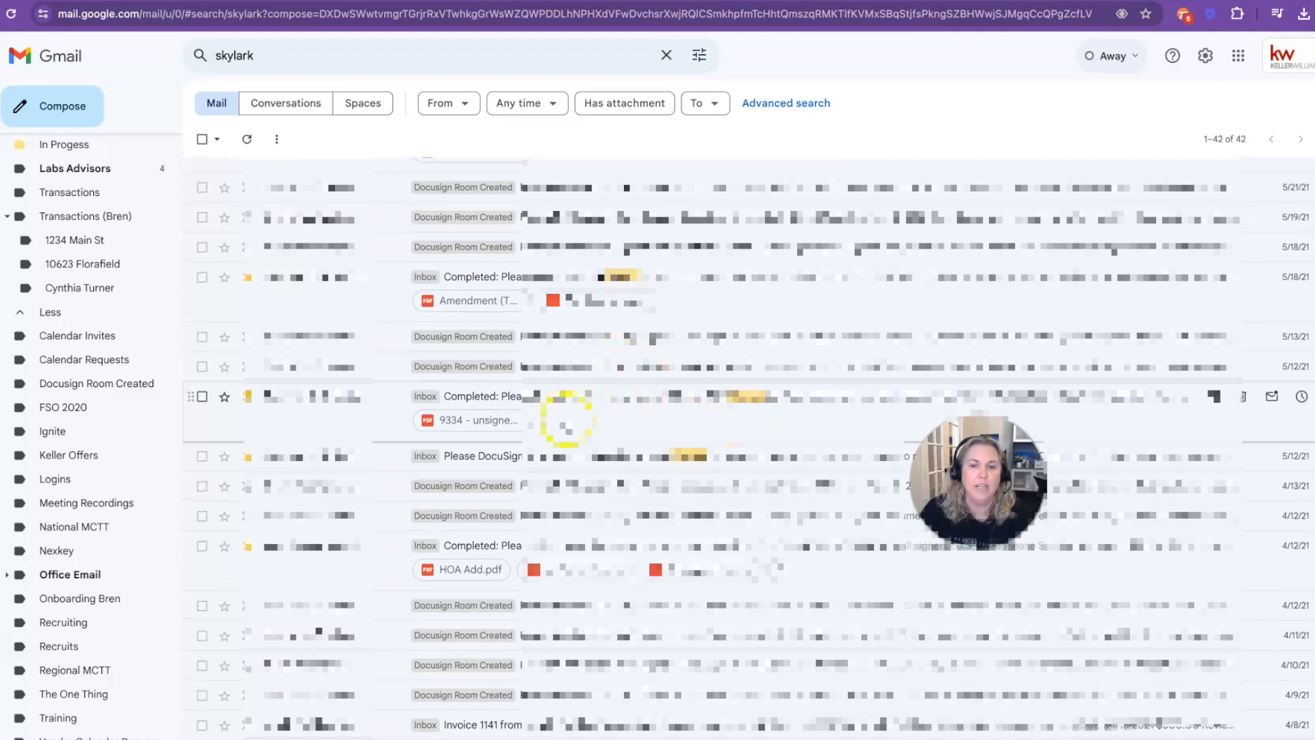
scroll(559, 414, "down", 2)
scroll(616, 444, "down", 2)
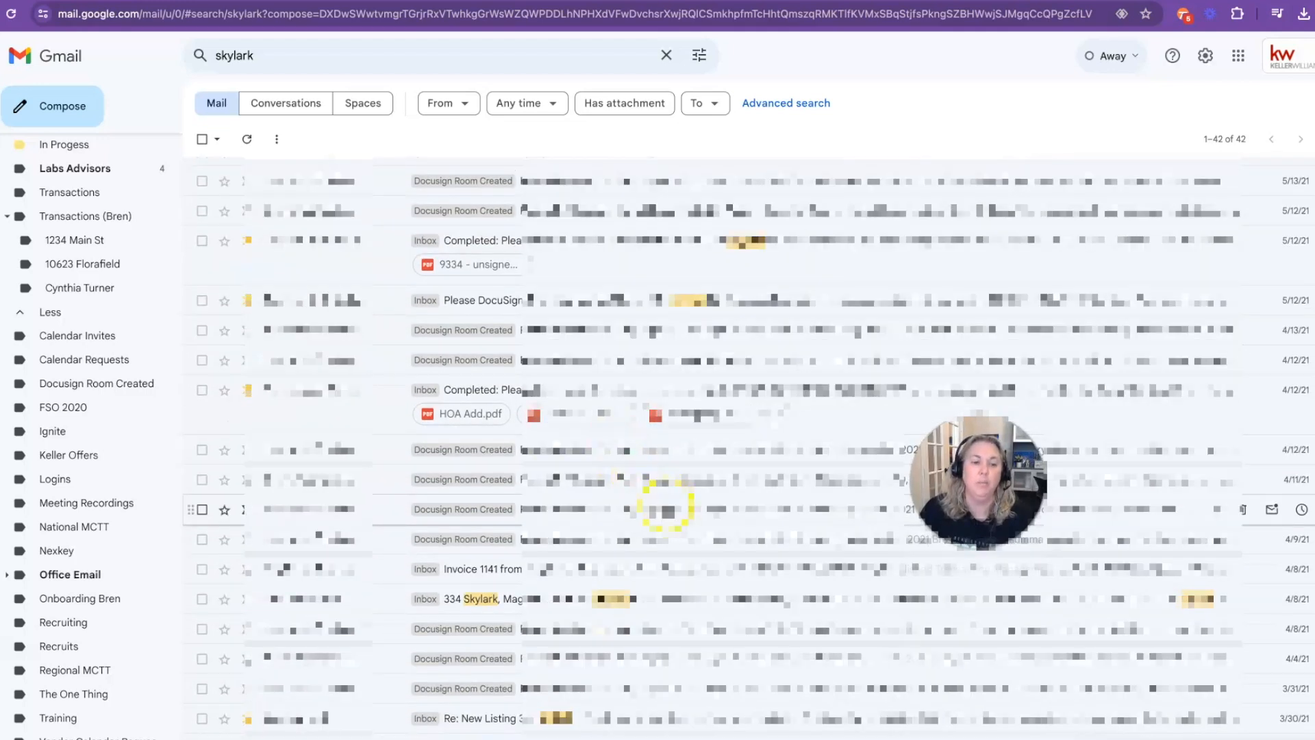
scroll(666, 509, "down", 8)
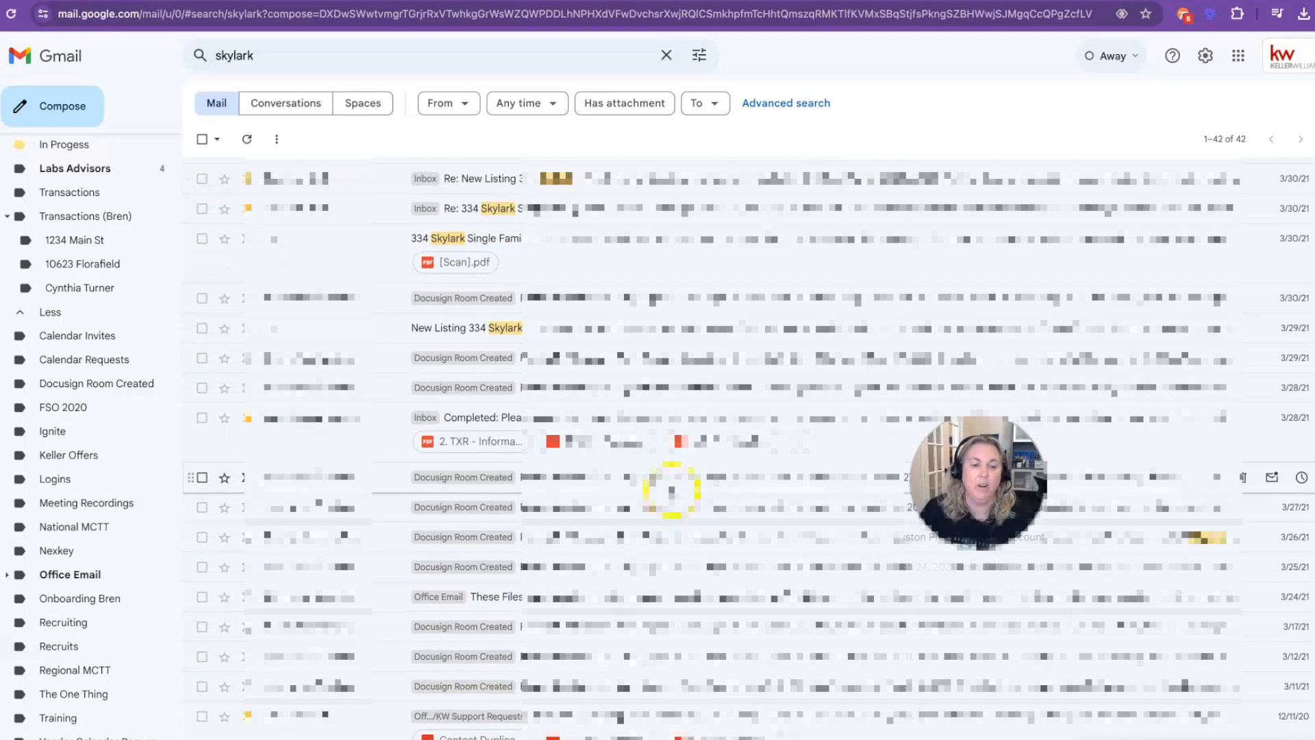
scroll(671, 489, "up", 10)
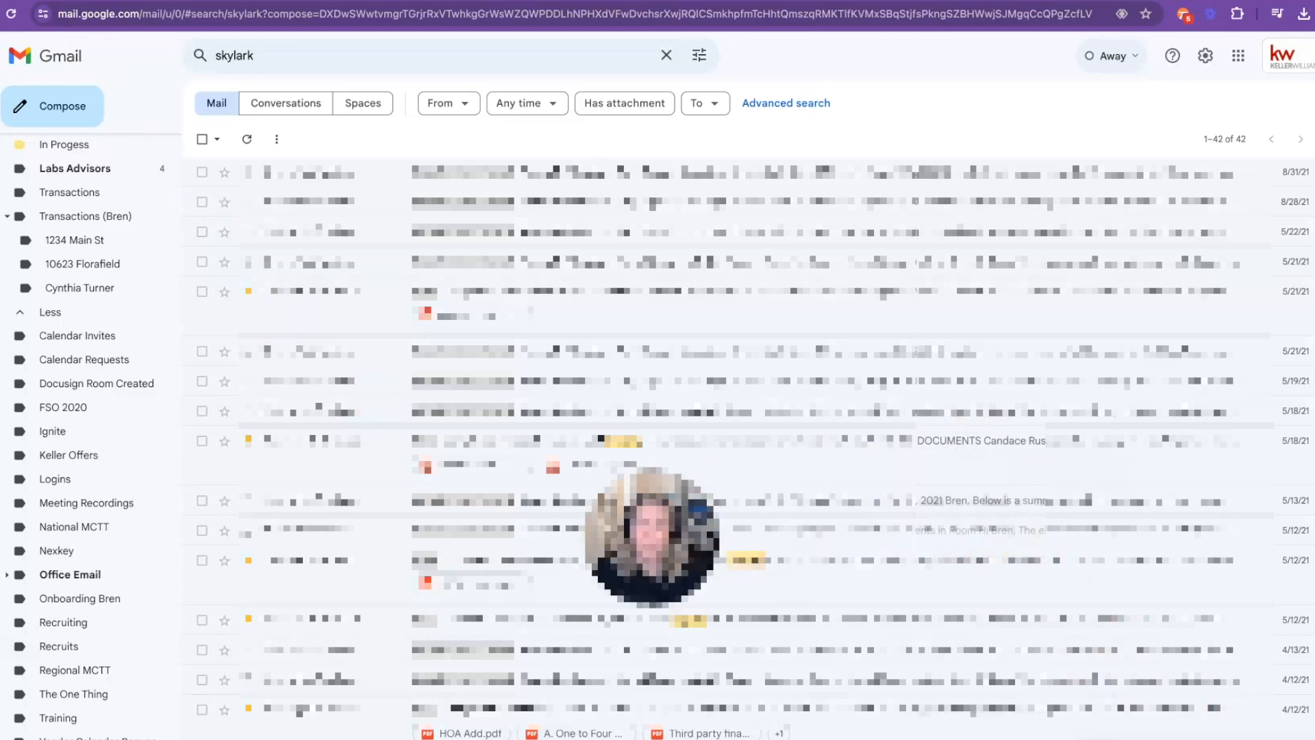
Step: Expand the "Inspector List" draft to full size and add the recipient's email address for a scheduled send
left_click(1292, 738)
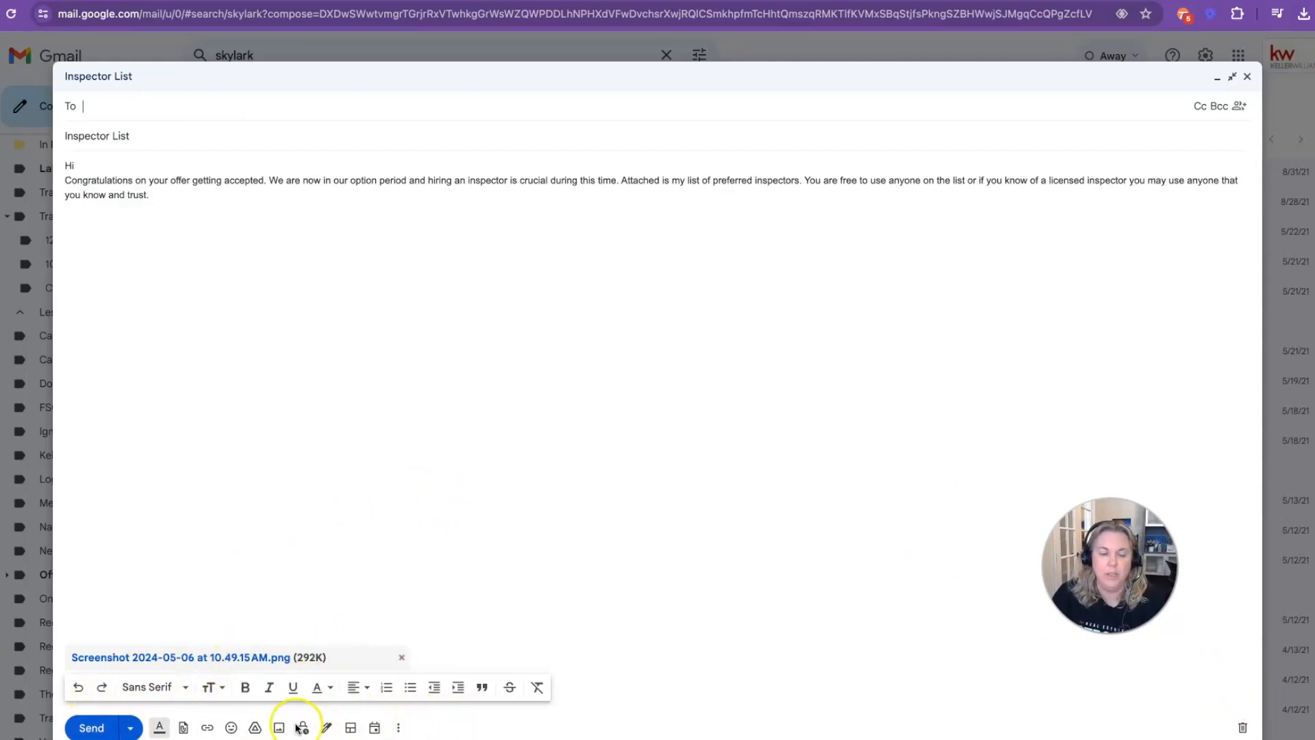
left_click(130, 728)
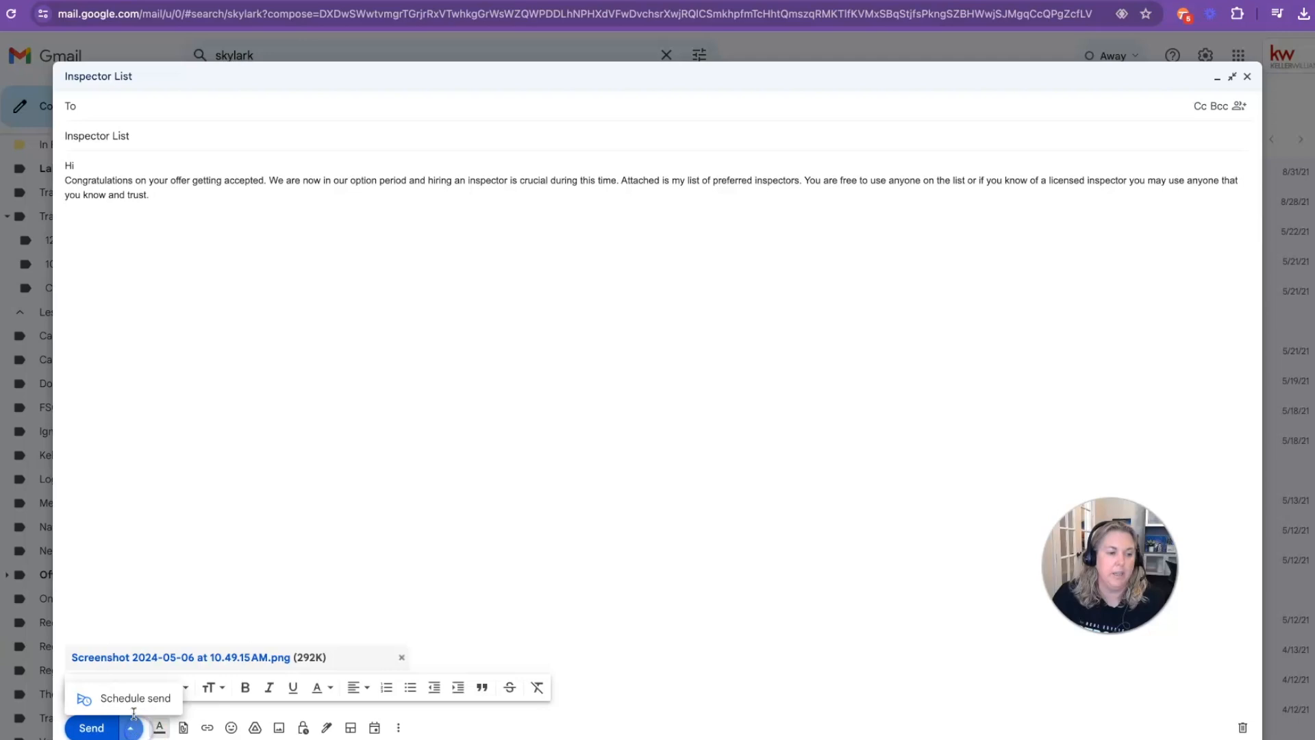
left_click(136, 705)
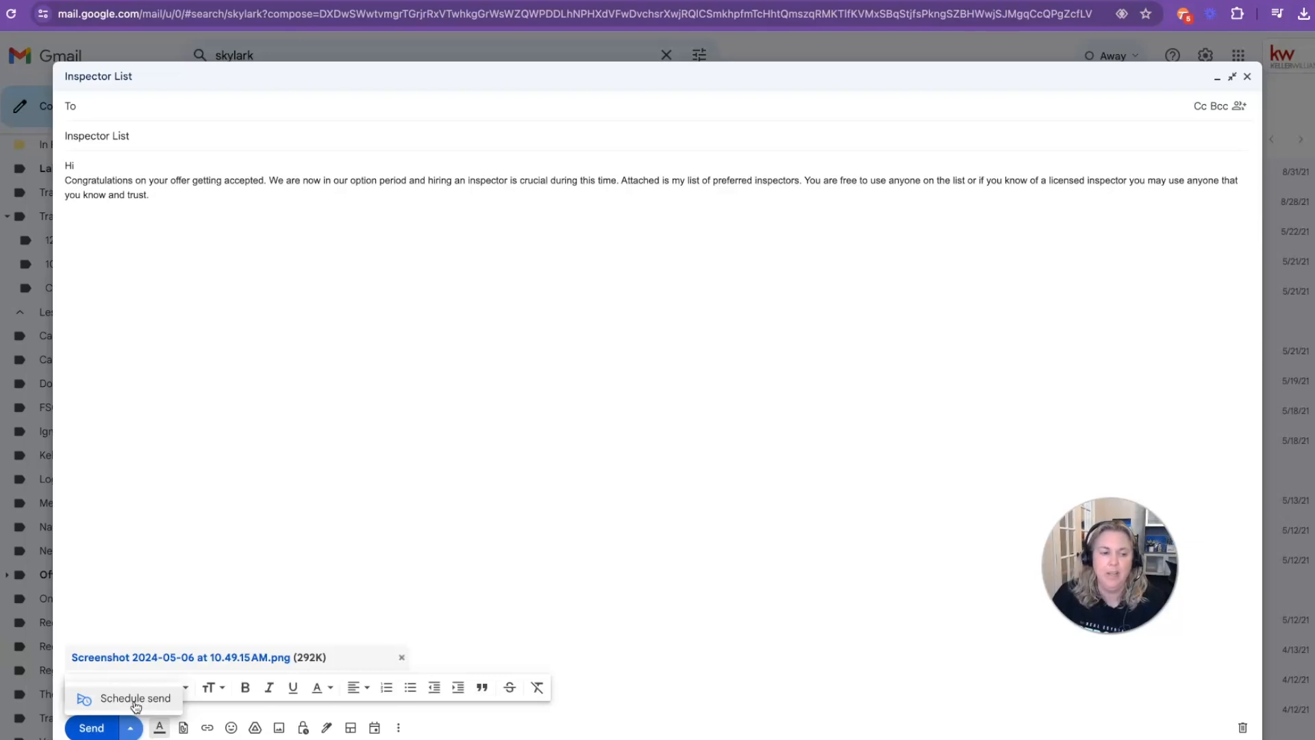
left_click(136, 698)
left_click(720, 438)
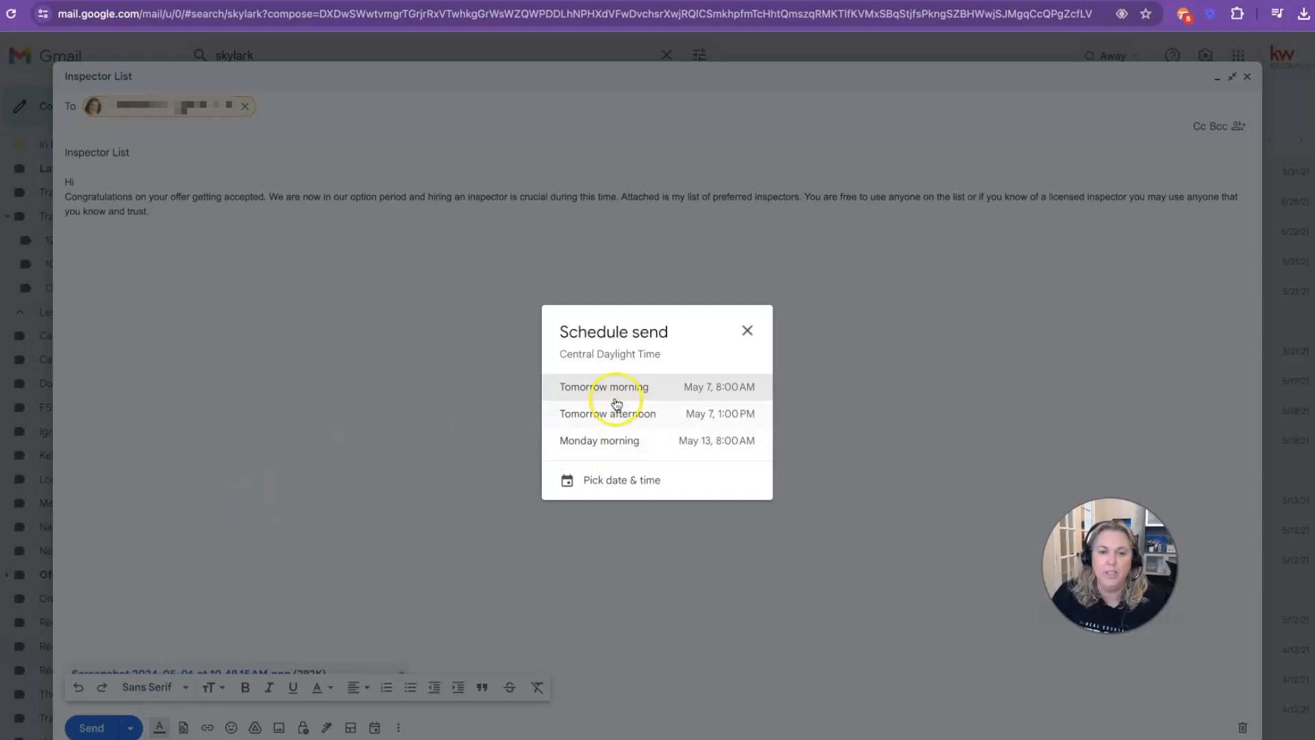
Step: Schedule the "Inspector List" email for a custom date and time, May 10, 2024 at 1:26 PM
left_click(624, 478)
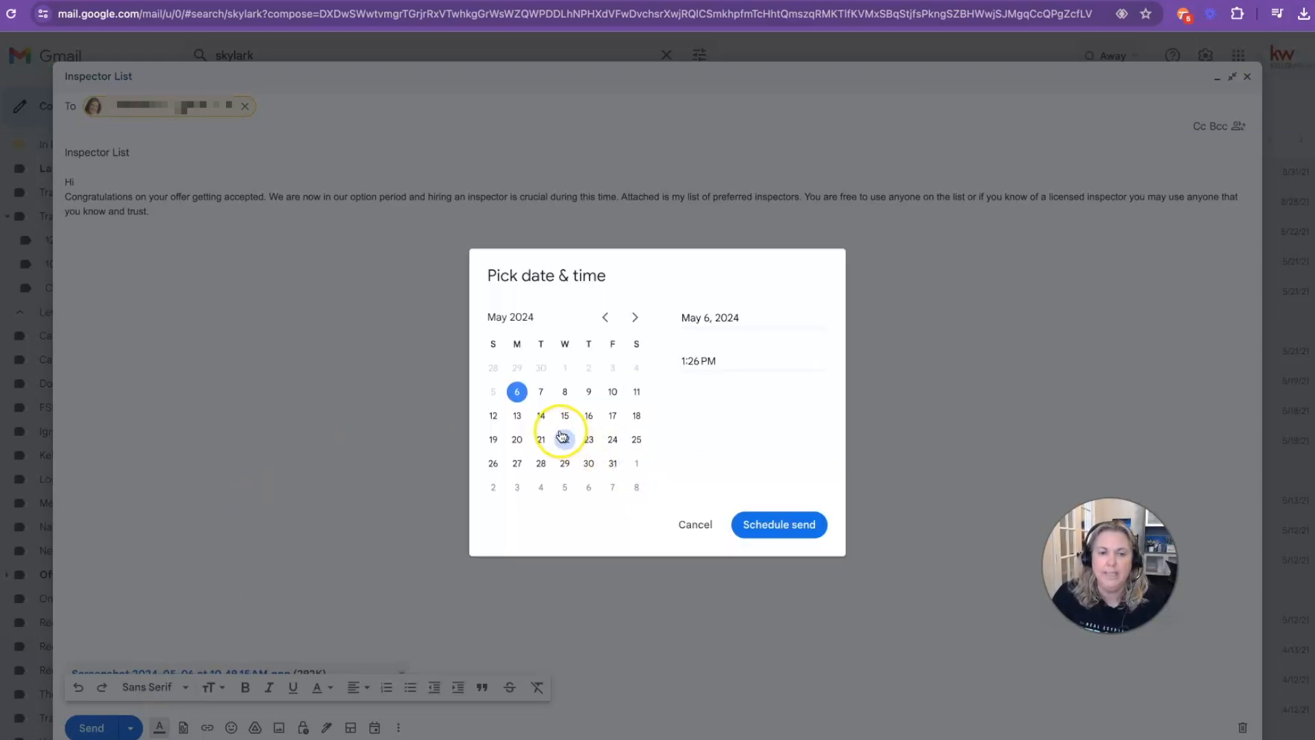
left_click(613, 391)
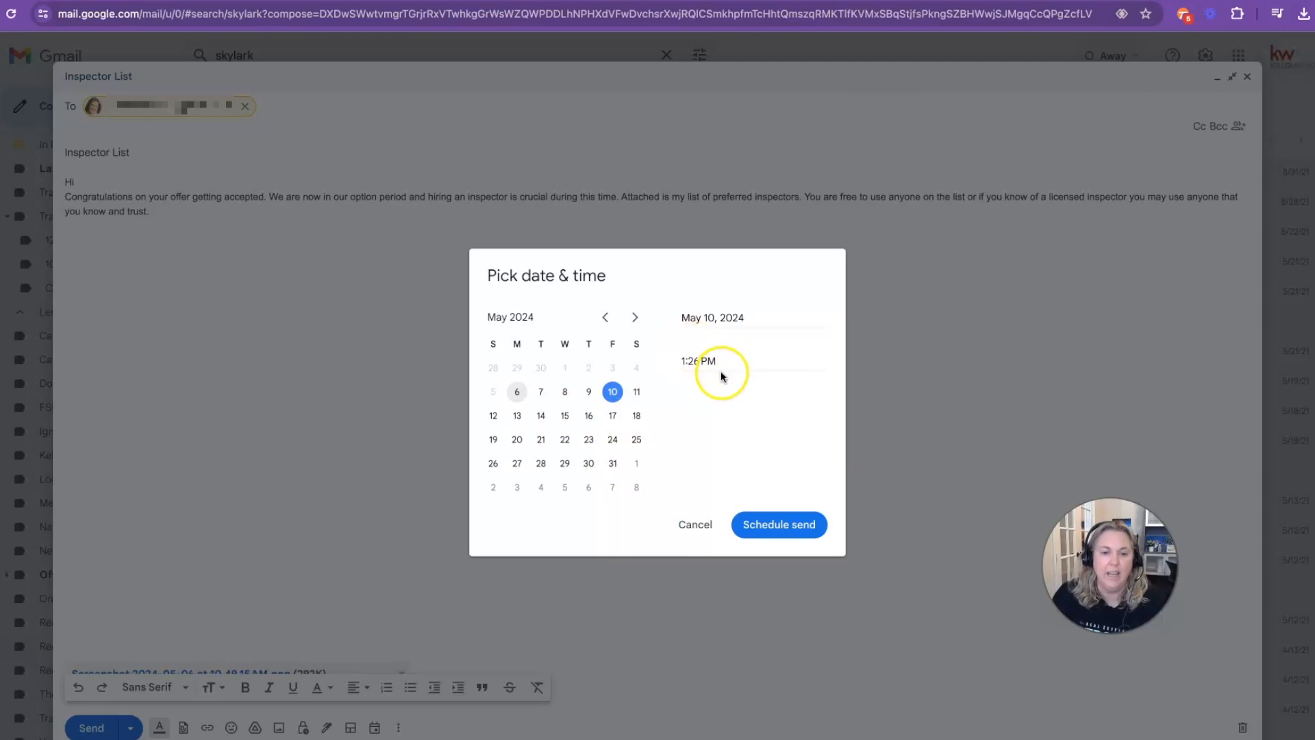
left_click(770, 525)
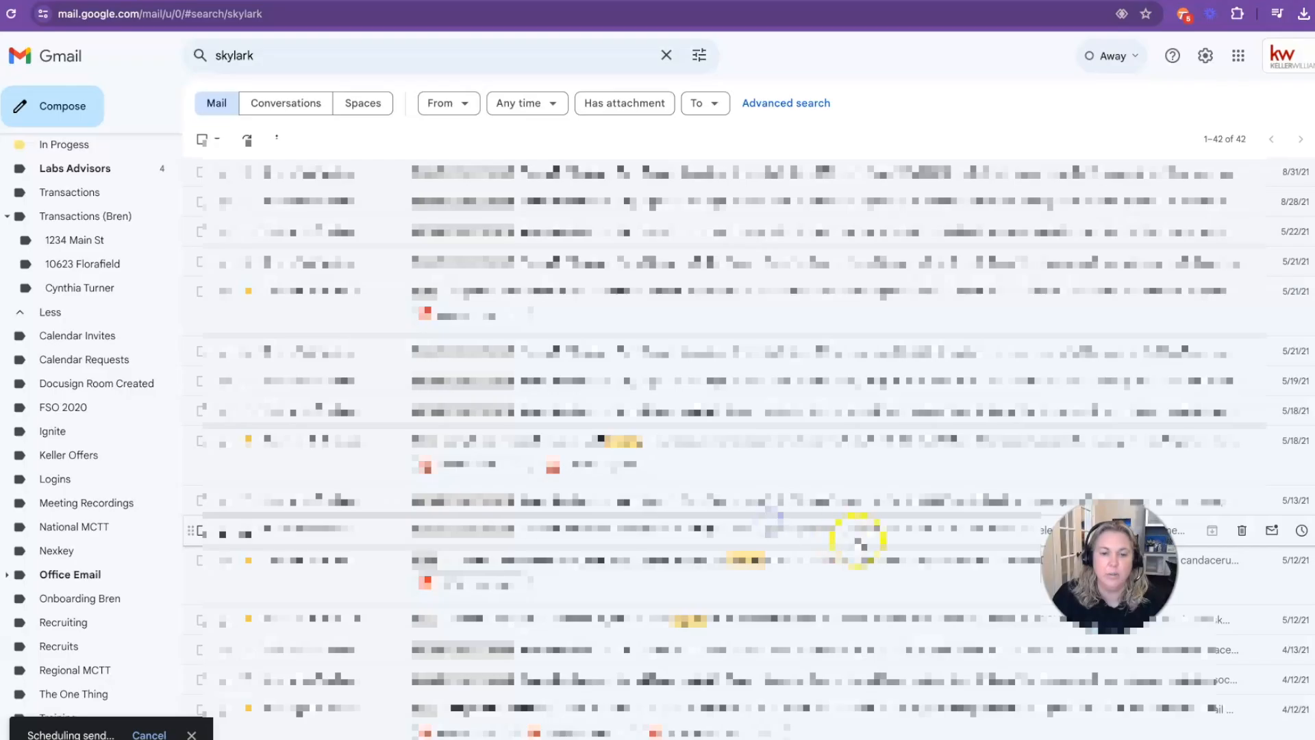
Step: Open the scheduled "Inspector List" email from the scheduled messages and cancel its send
scroll(74, 293, "up", 5)
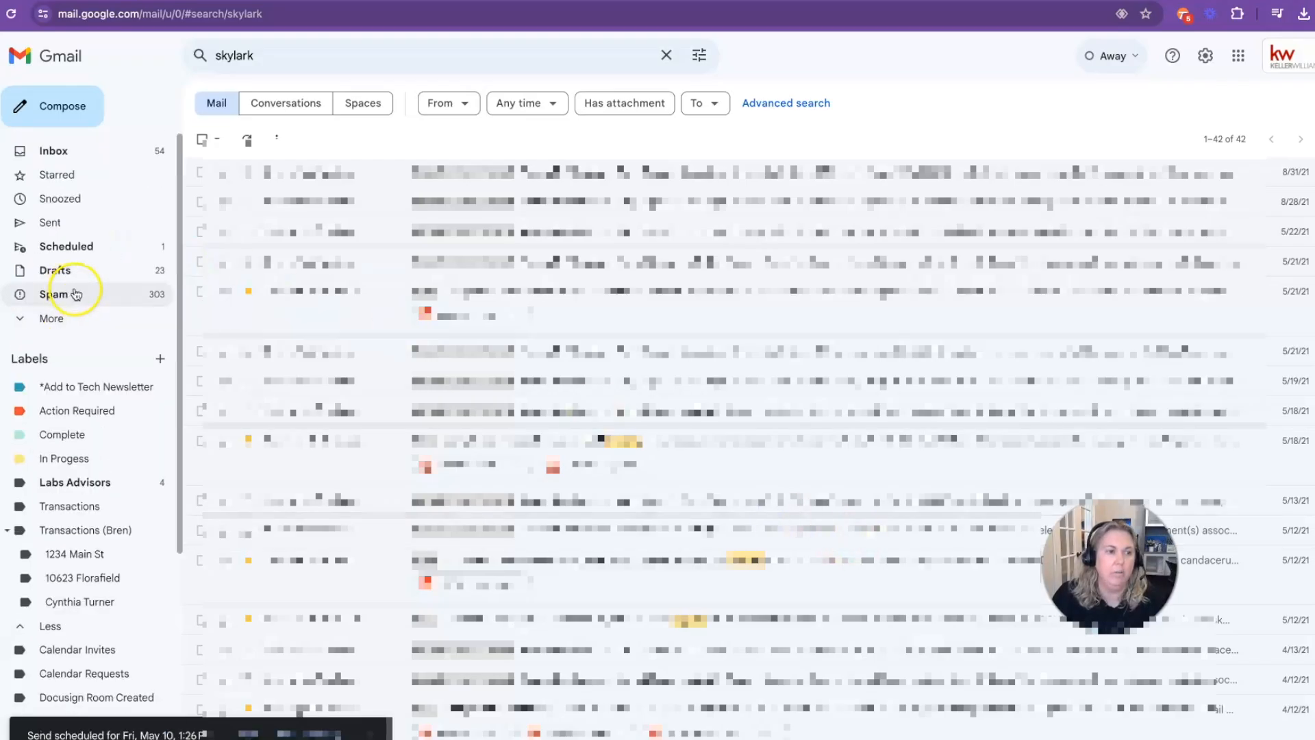
left_click(72, 250)
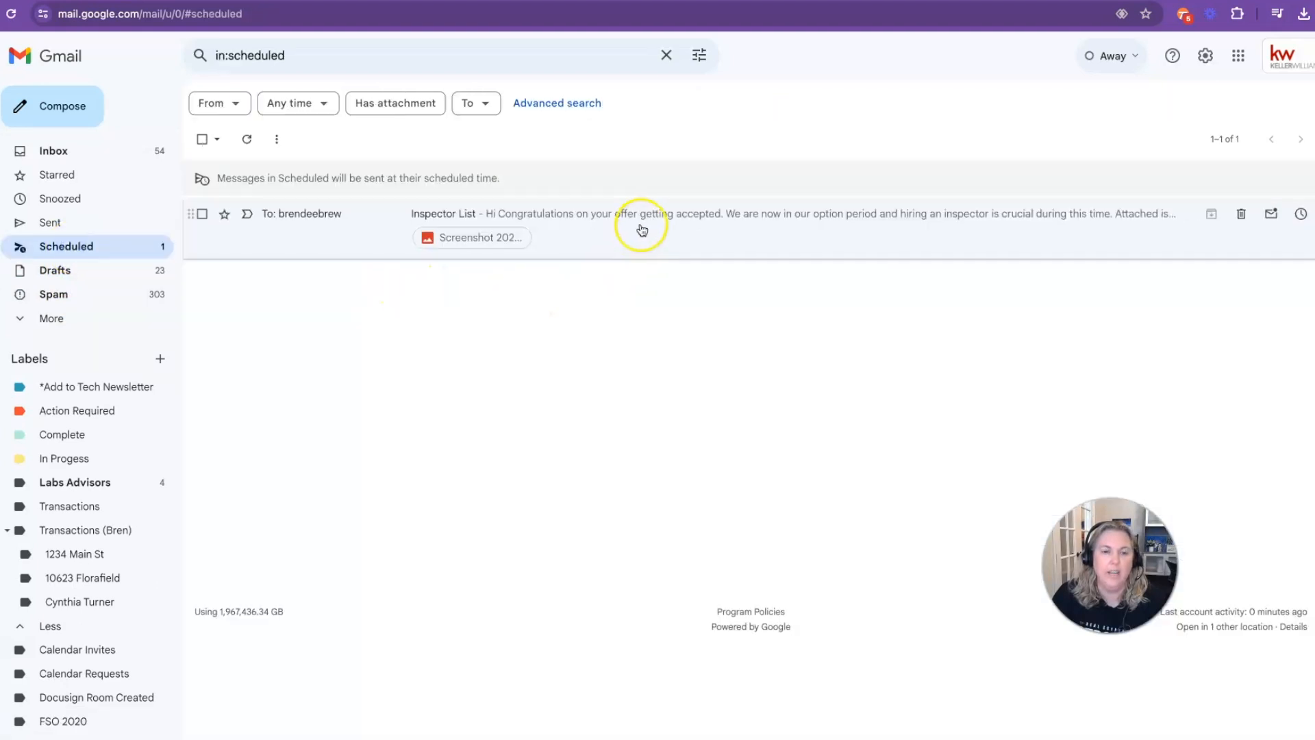
left_click(656, 221)
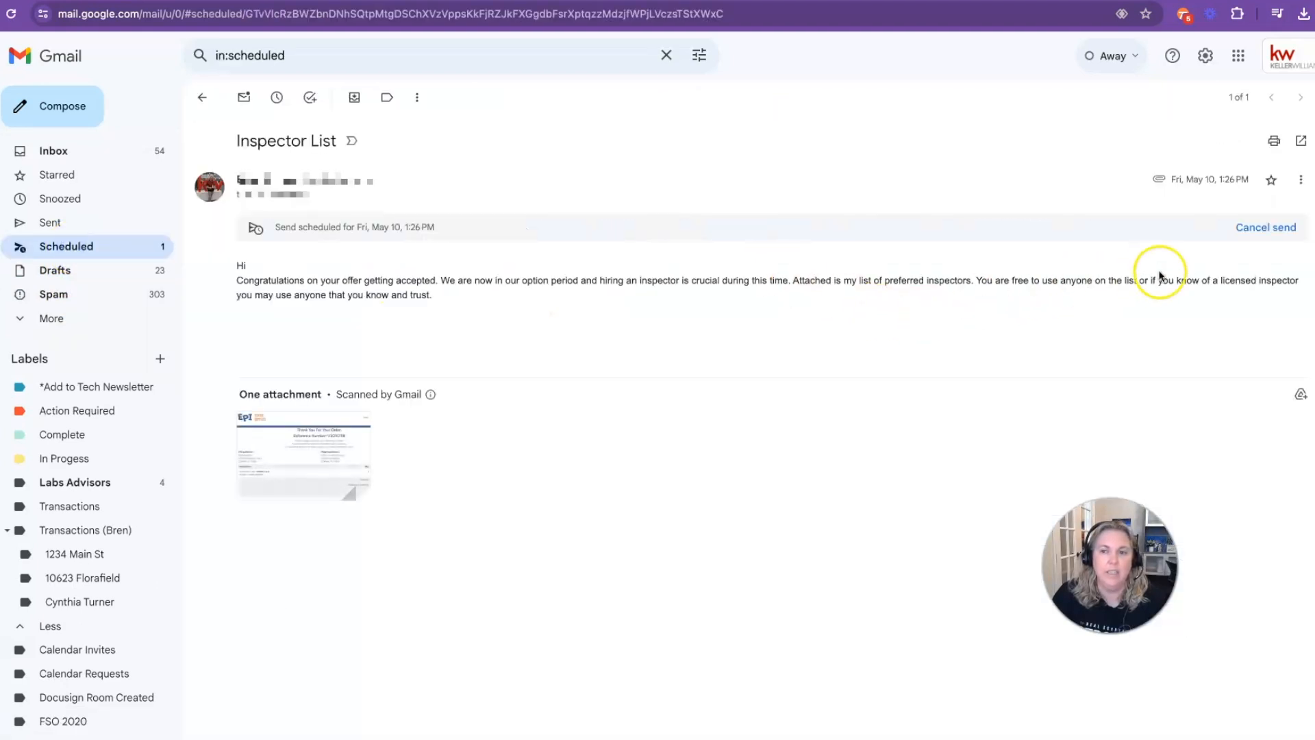
left_click(1277, 228)
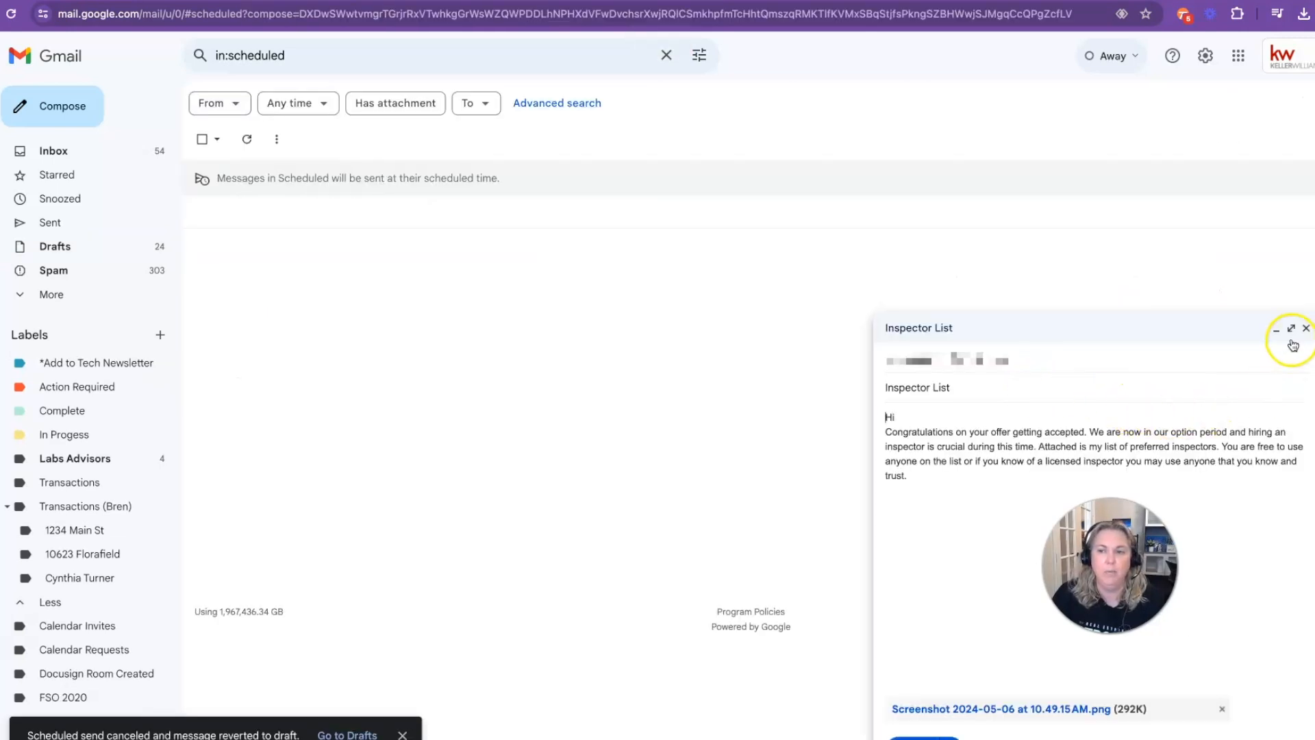
Step: Expand the reopened "Inspector List" draft to full size and dismiss the notification covering its formatting and sending options
left_click(1289, 330)
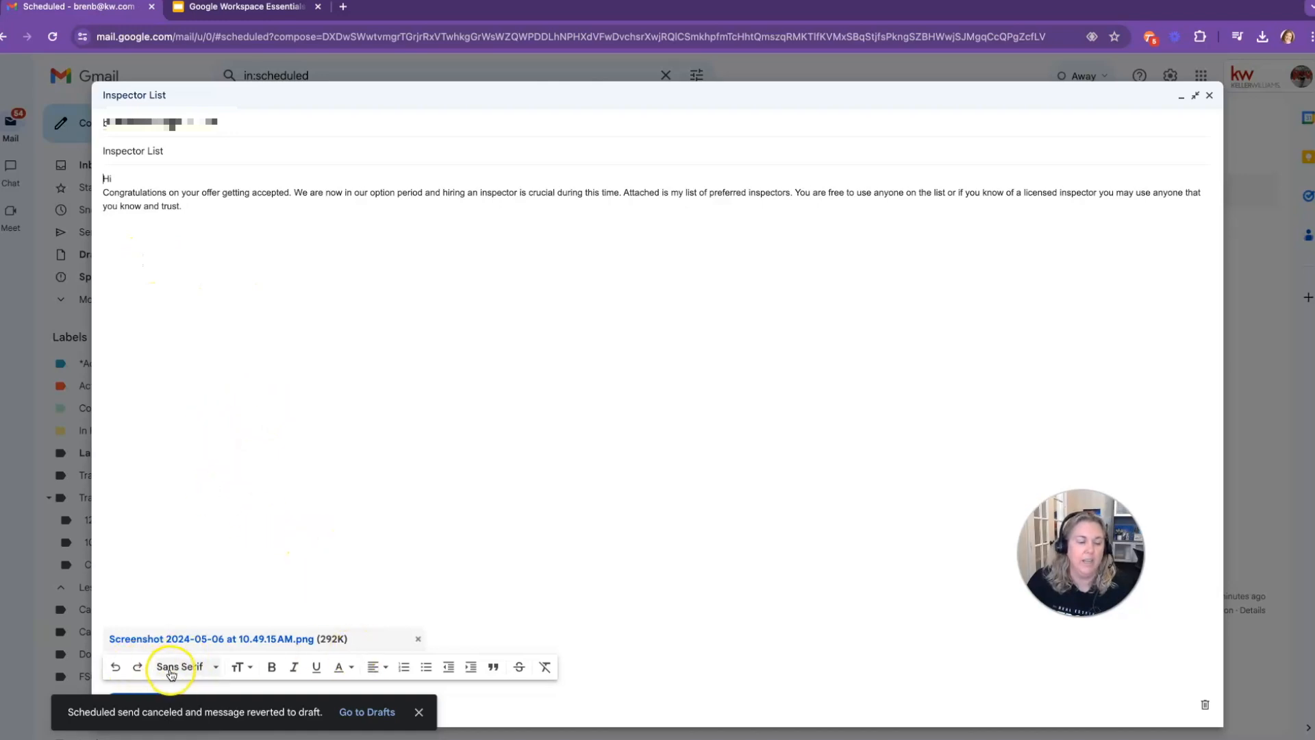
left_click(418, 712)
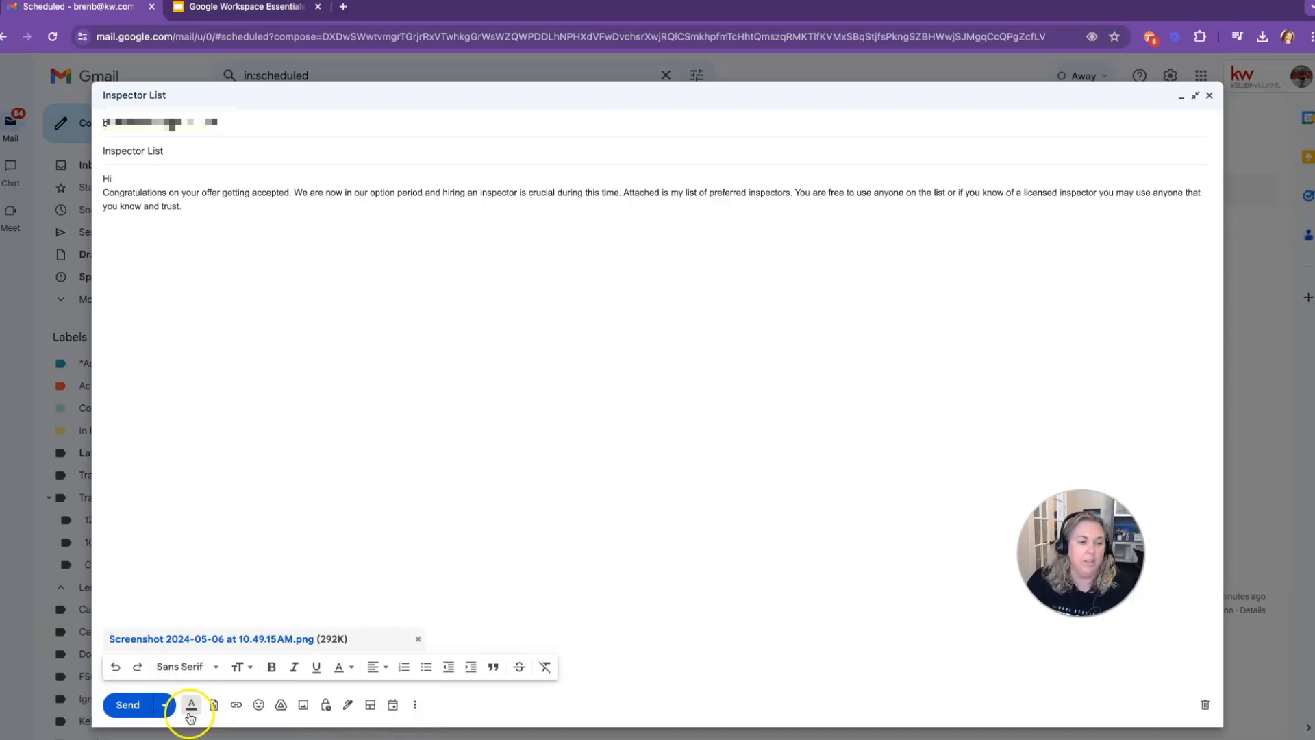
left_click(162, 712)
left_click(165, 711)
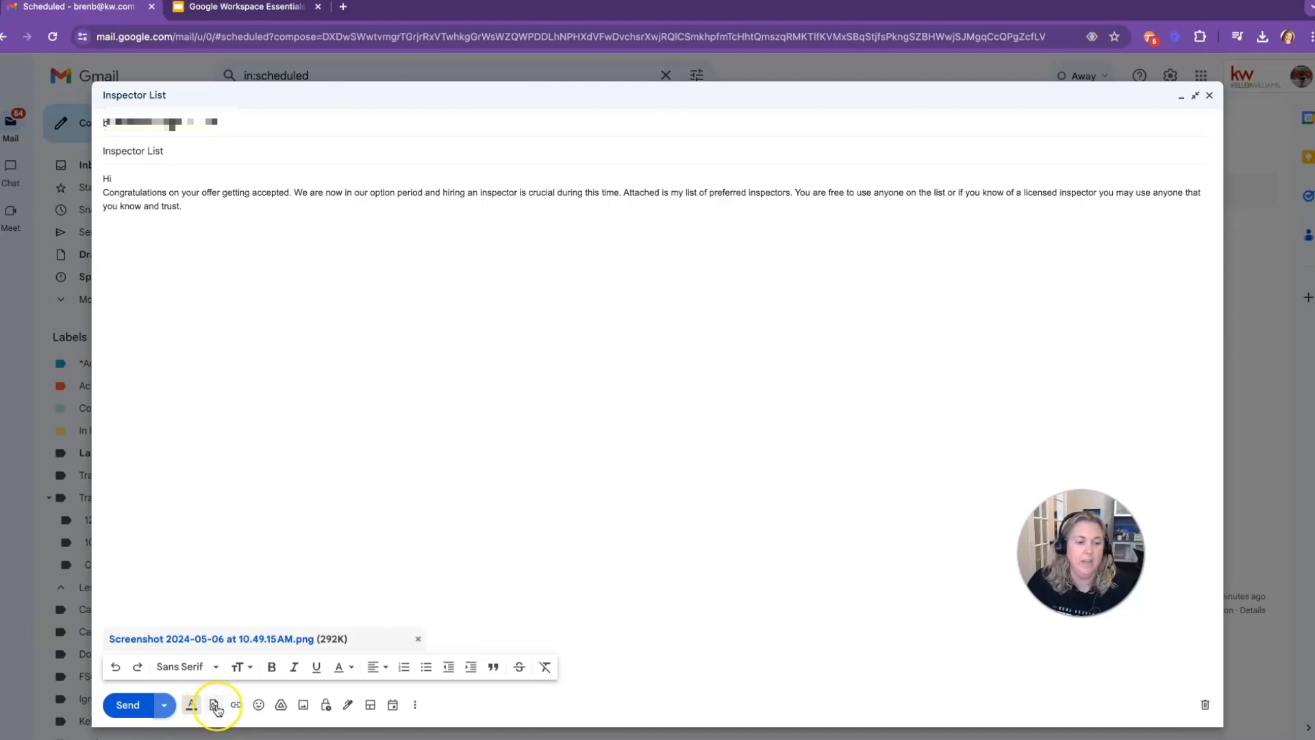
Step: Insert the recently used smiley emoji before "Hi" in the draft and check the Google Drive file picker without inserting a file
left_click(258, 706)
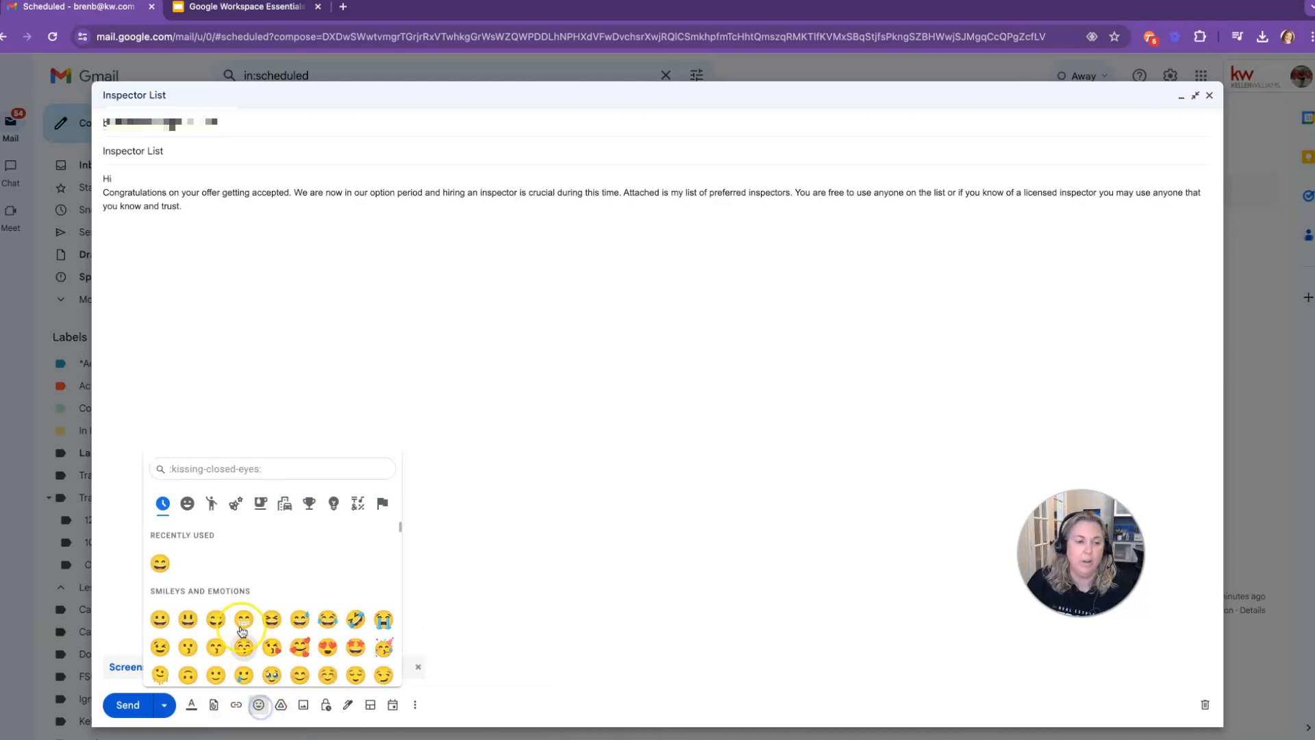
left_click(160, 559)
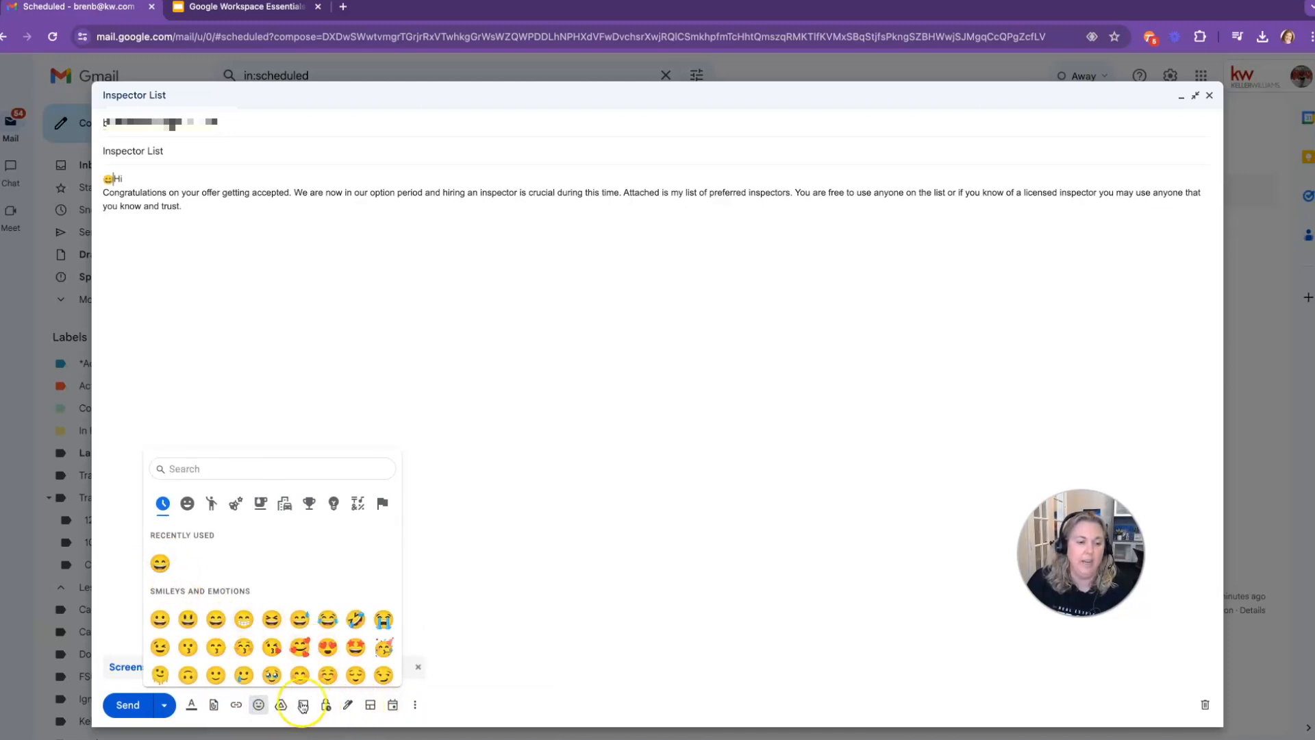
left_click(281, 705)
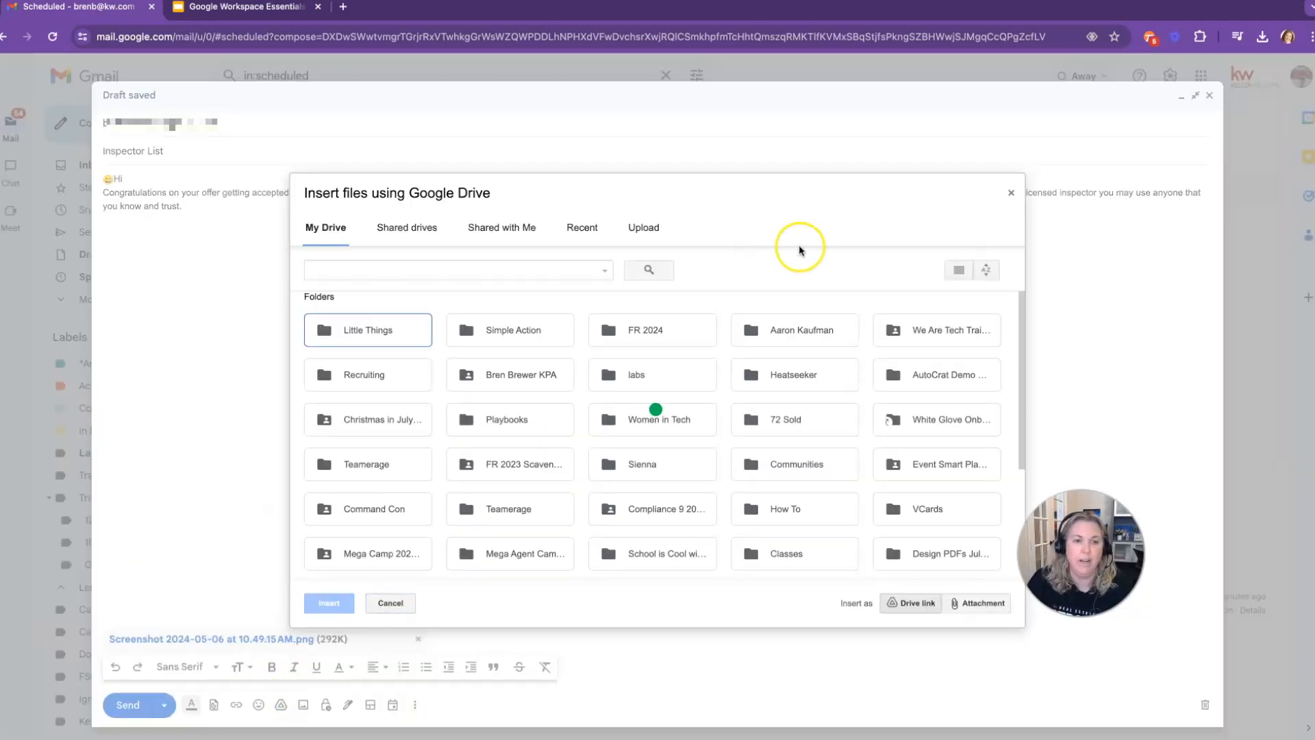
left_click(1011, 192)
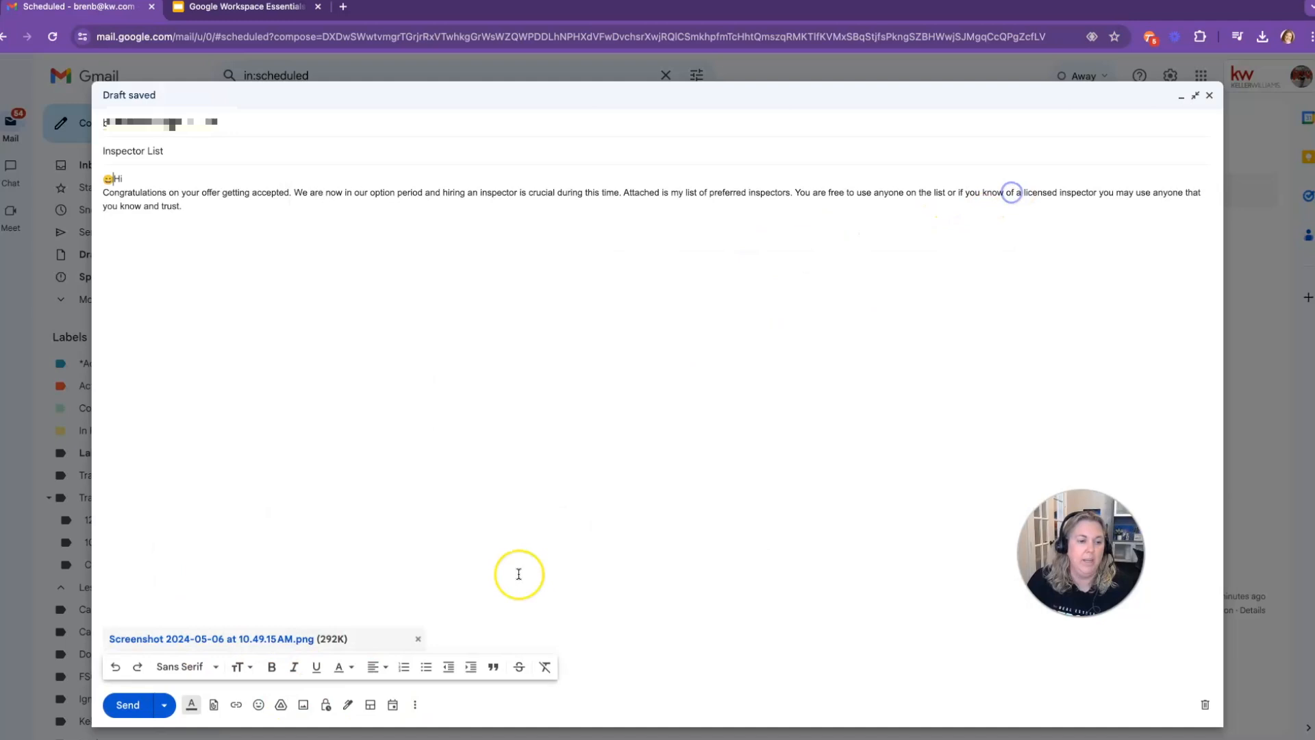
Step: Upload the Google Meet logo screenshot from the Desktop and insert it inline at the start of the email body
left_click(303, 705)
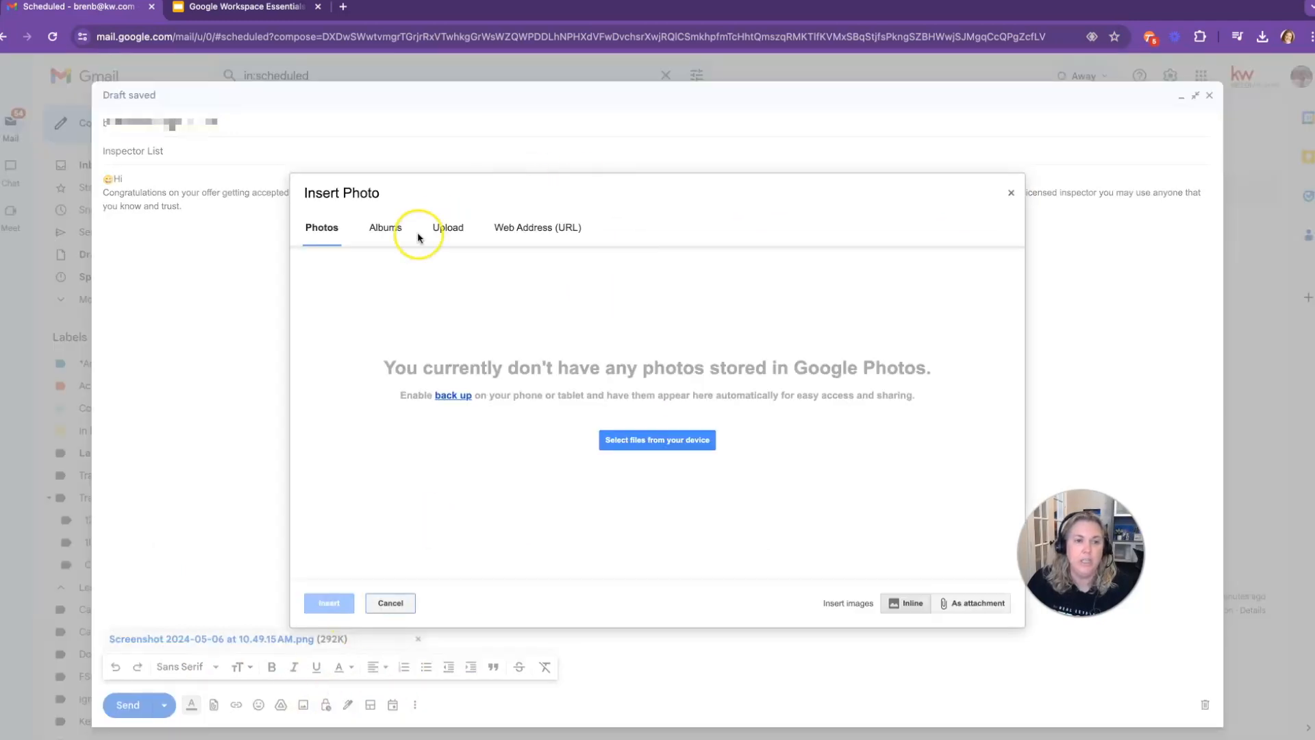
left_click(457, 229)
left_click(326, 234)
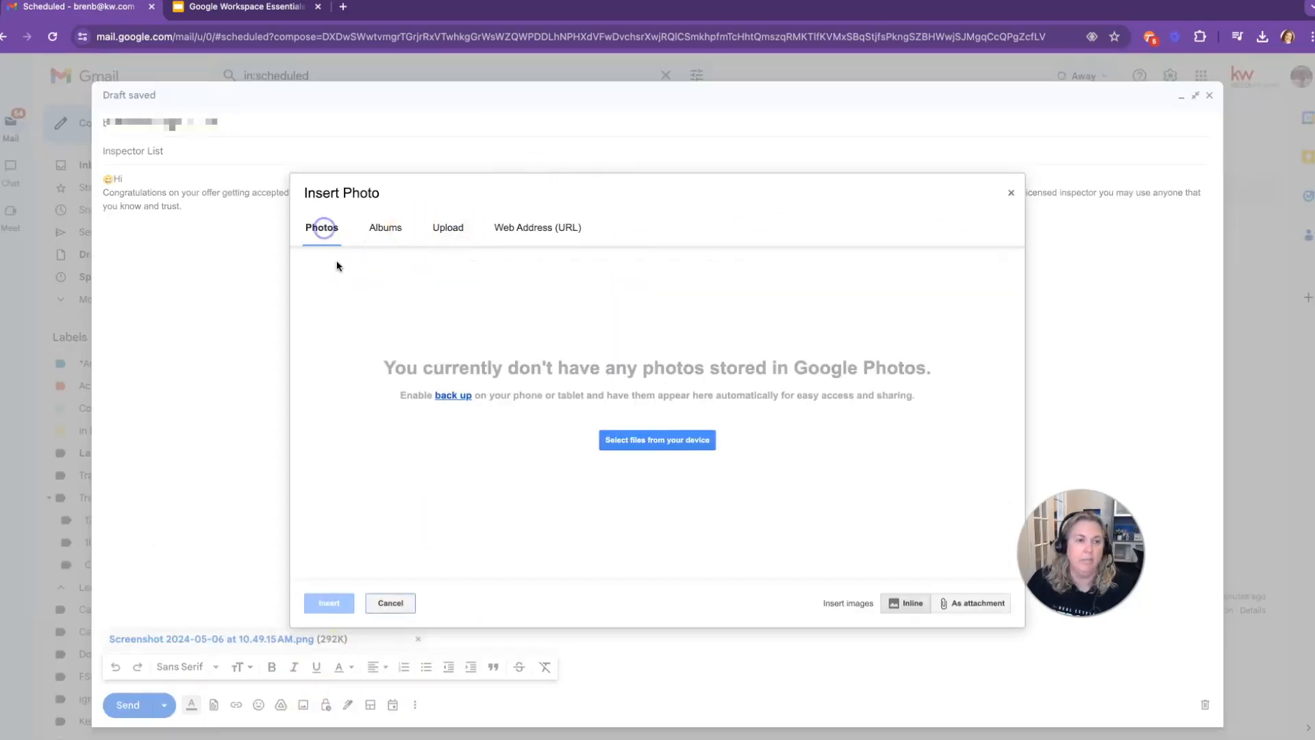
left_click(448, 231)
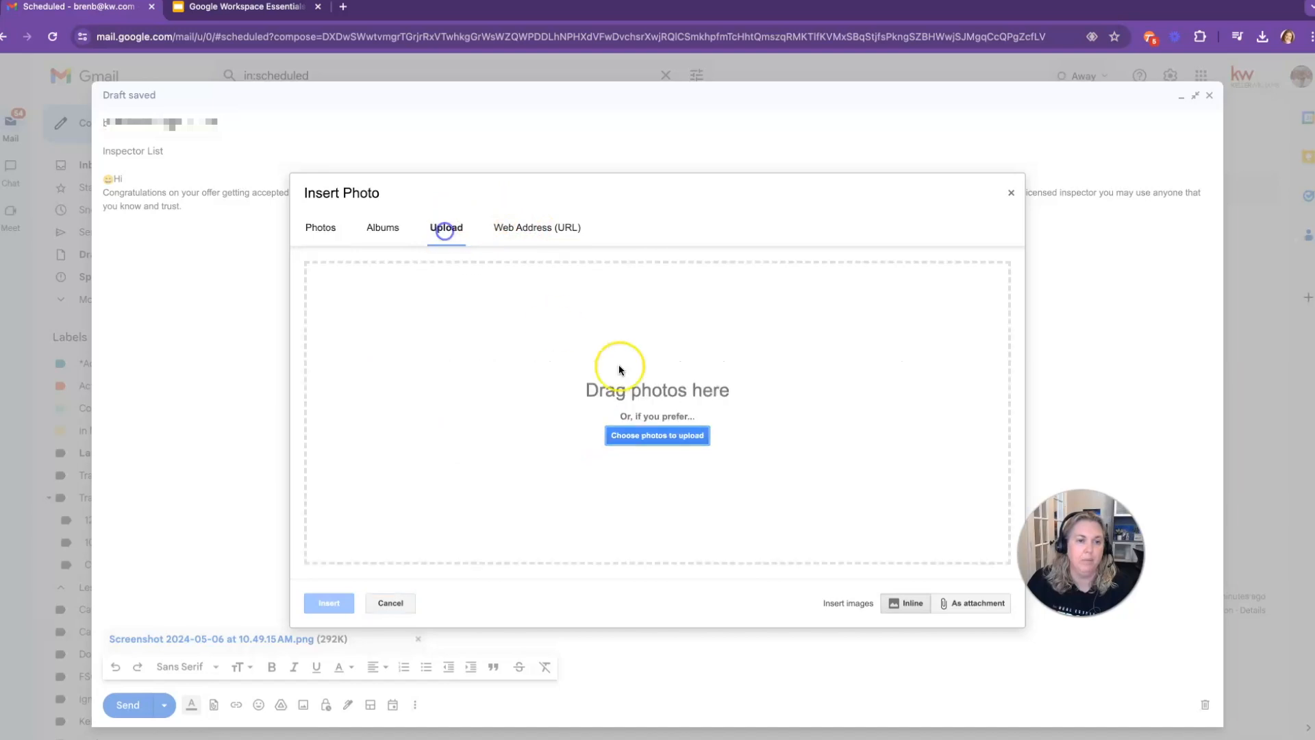
left_click(633, 437)
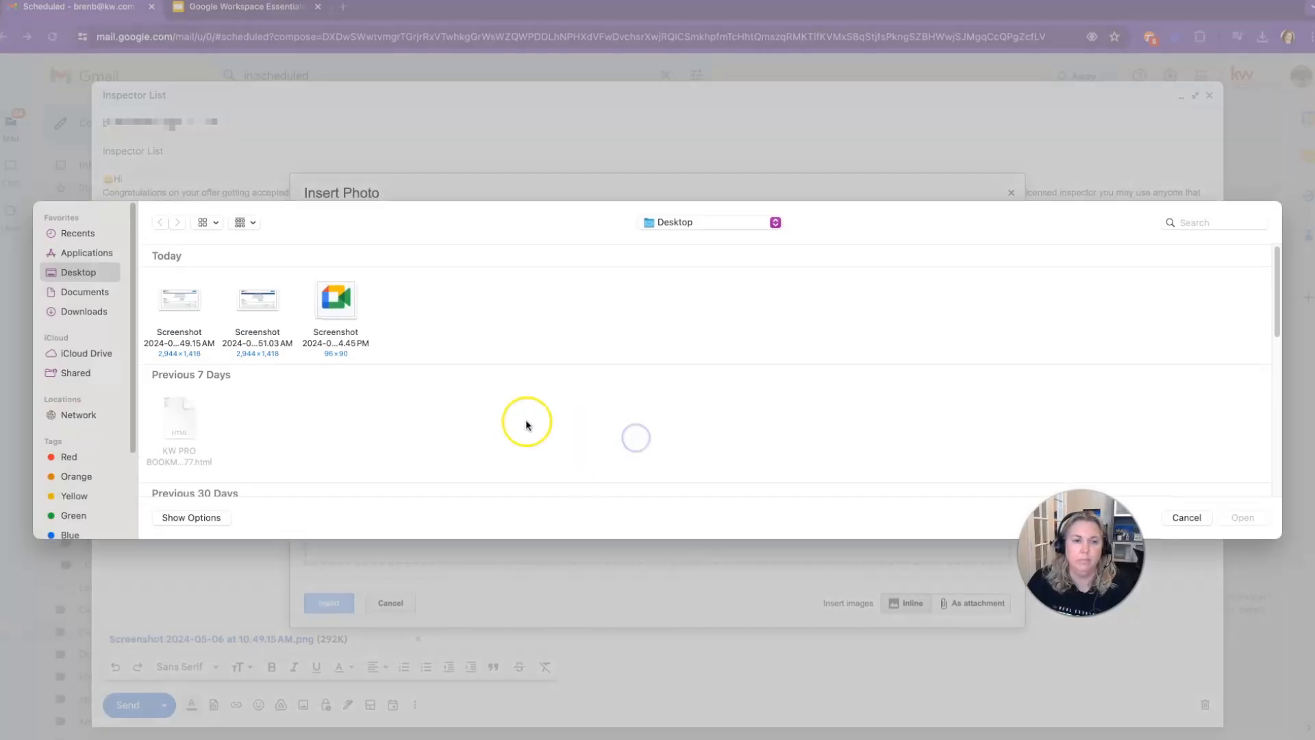
left_click(335, 301)
left_click(1243, 518)
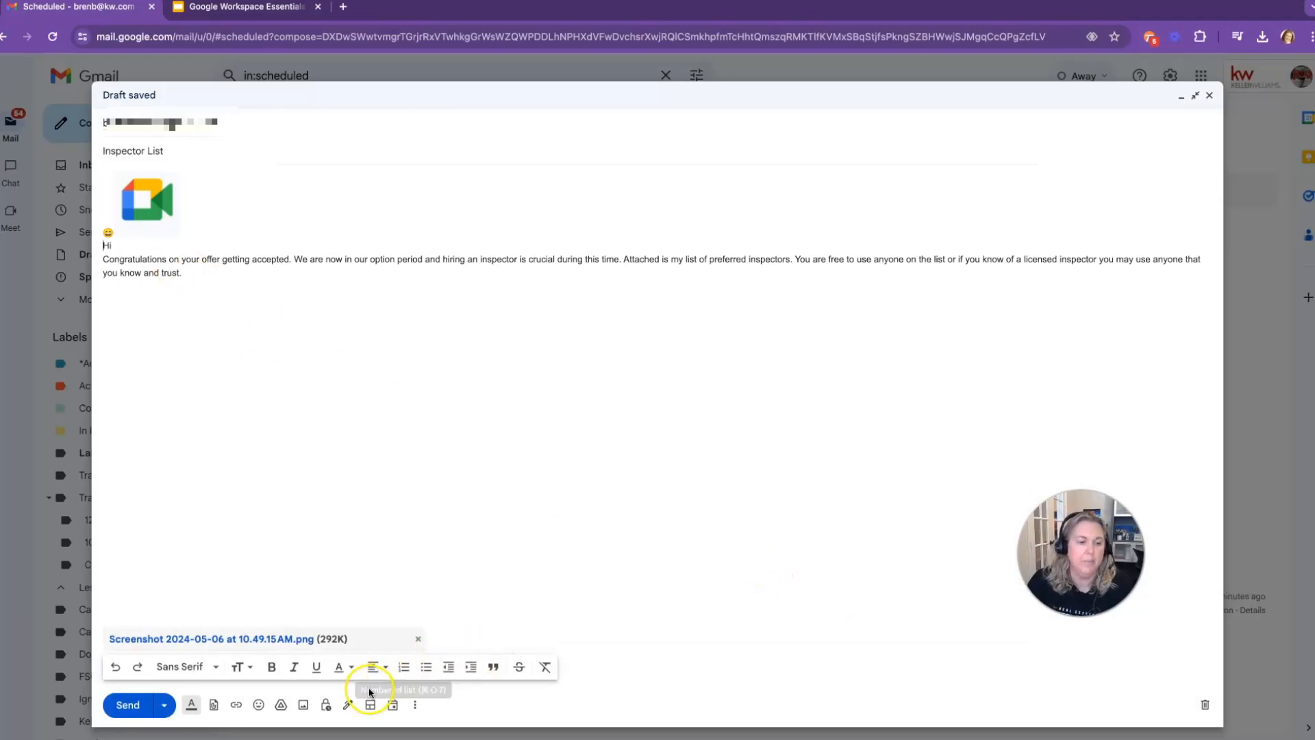
Step: Review the confidential mode expiration and SMS passcode options for the draft, and leave them without saving
left_click(329, 705)
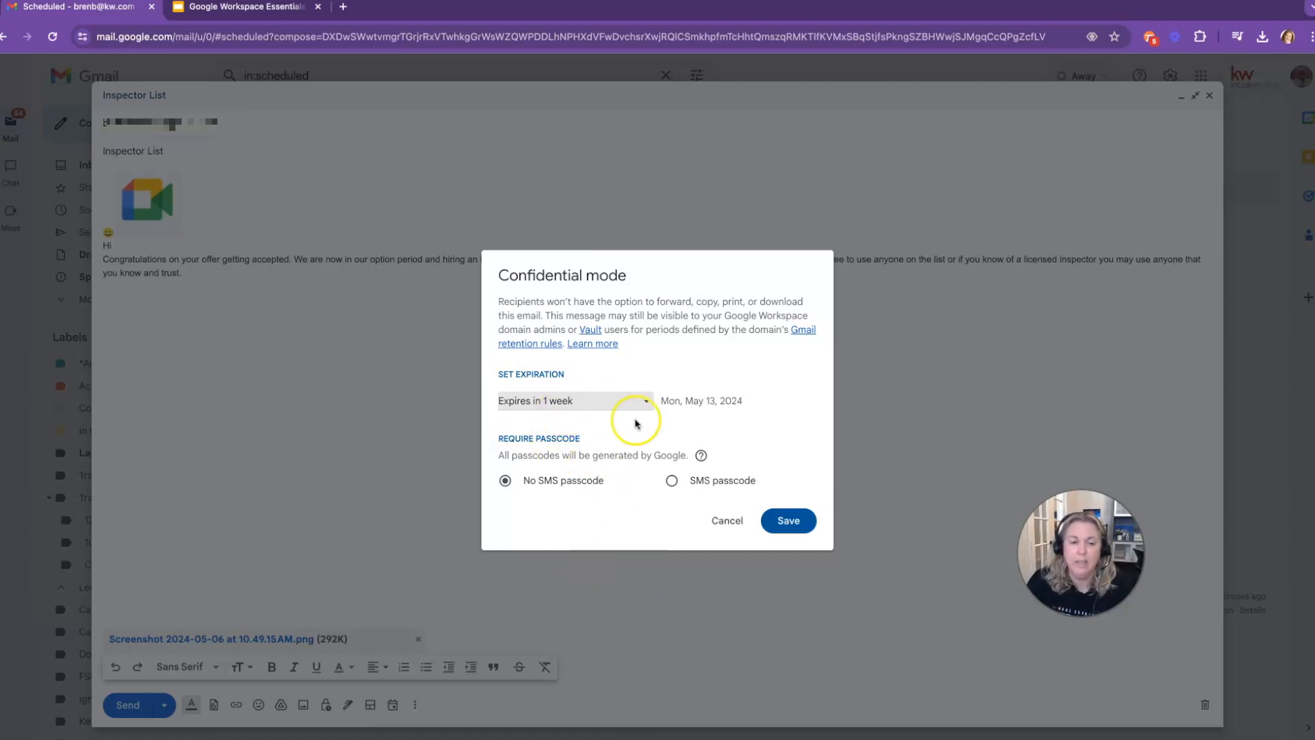
left_click(673, 481)
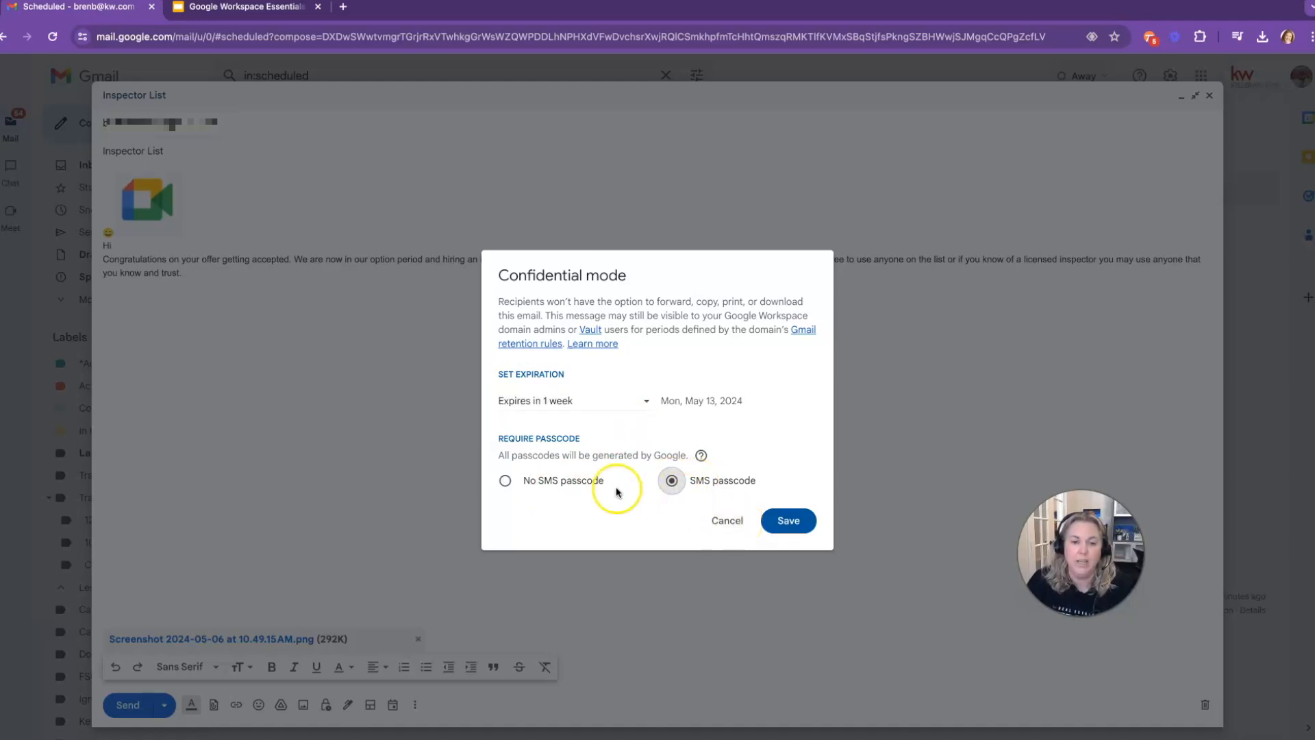
left_click(505, 480)
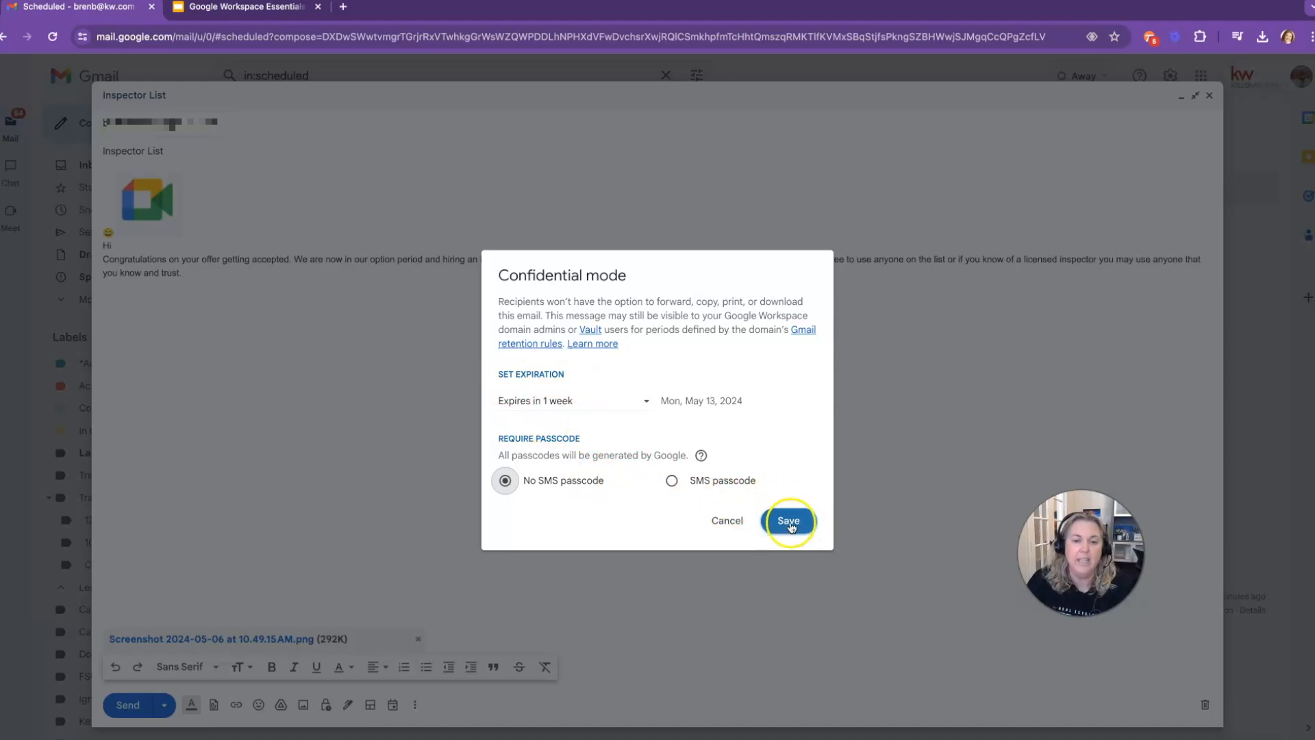
left_click(726, 520)
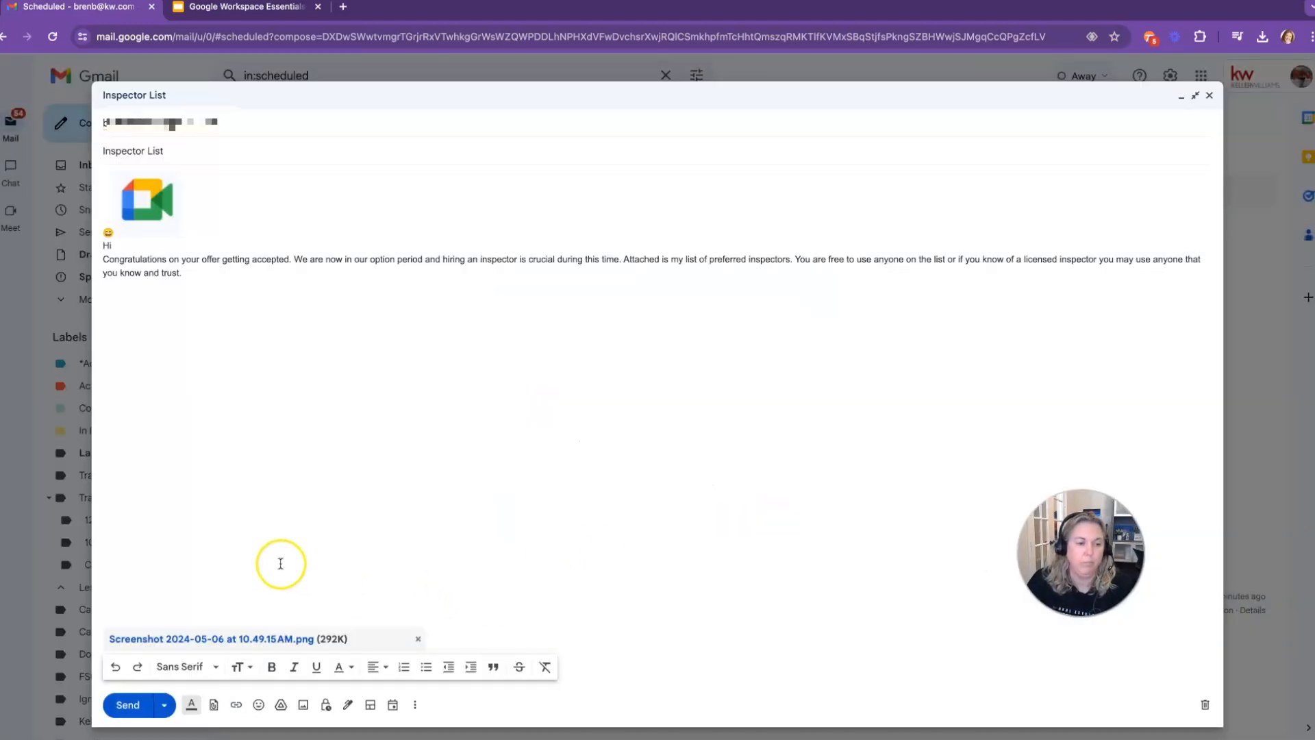
Step: Add the agent's saved personal signature to the "Inspector List" email
left_click(348, 706)
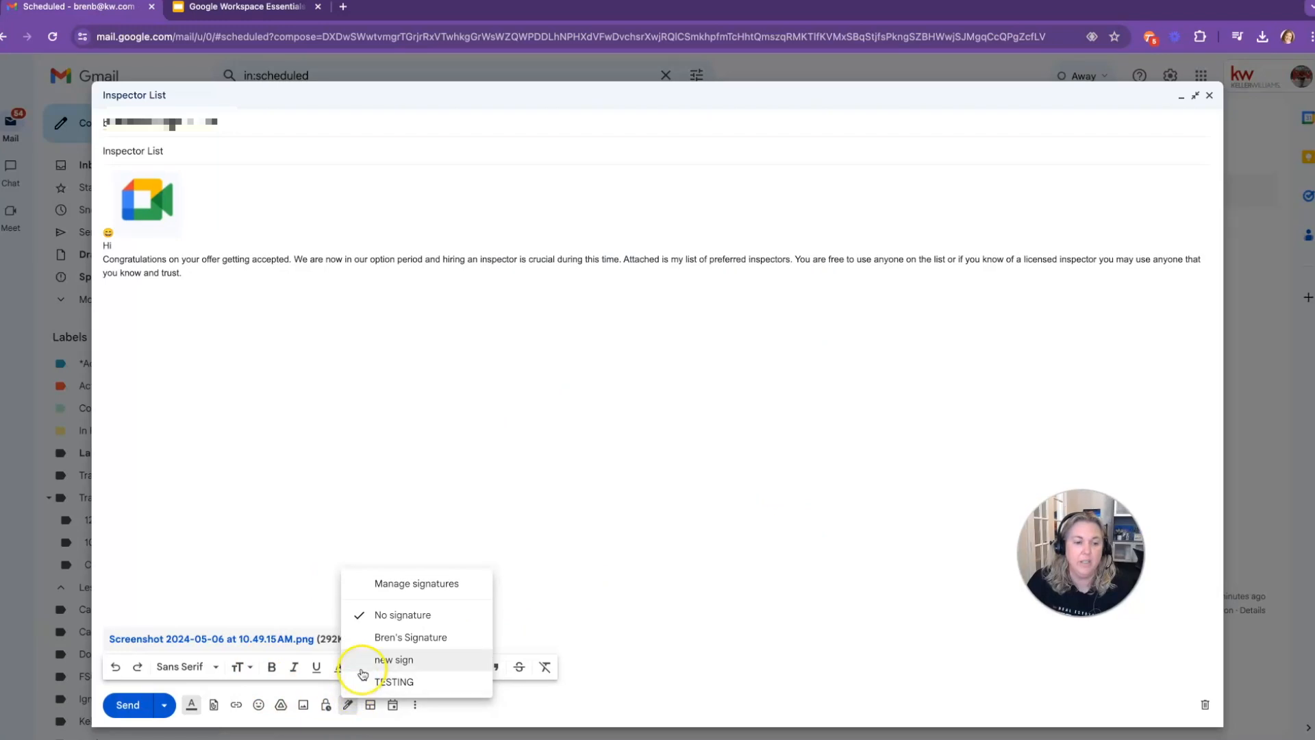
left_click(384, 637)
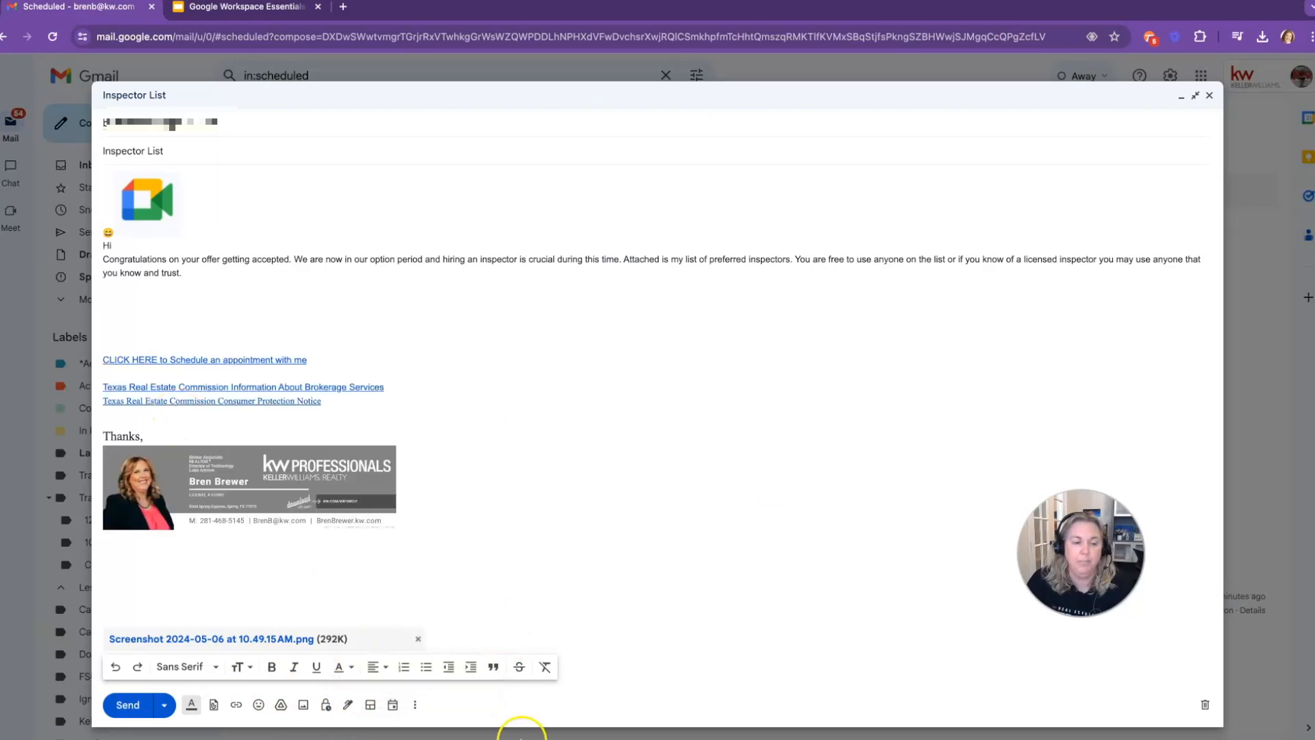
left_click(349, 705)
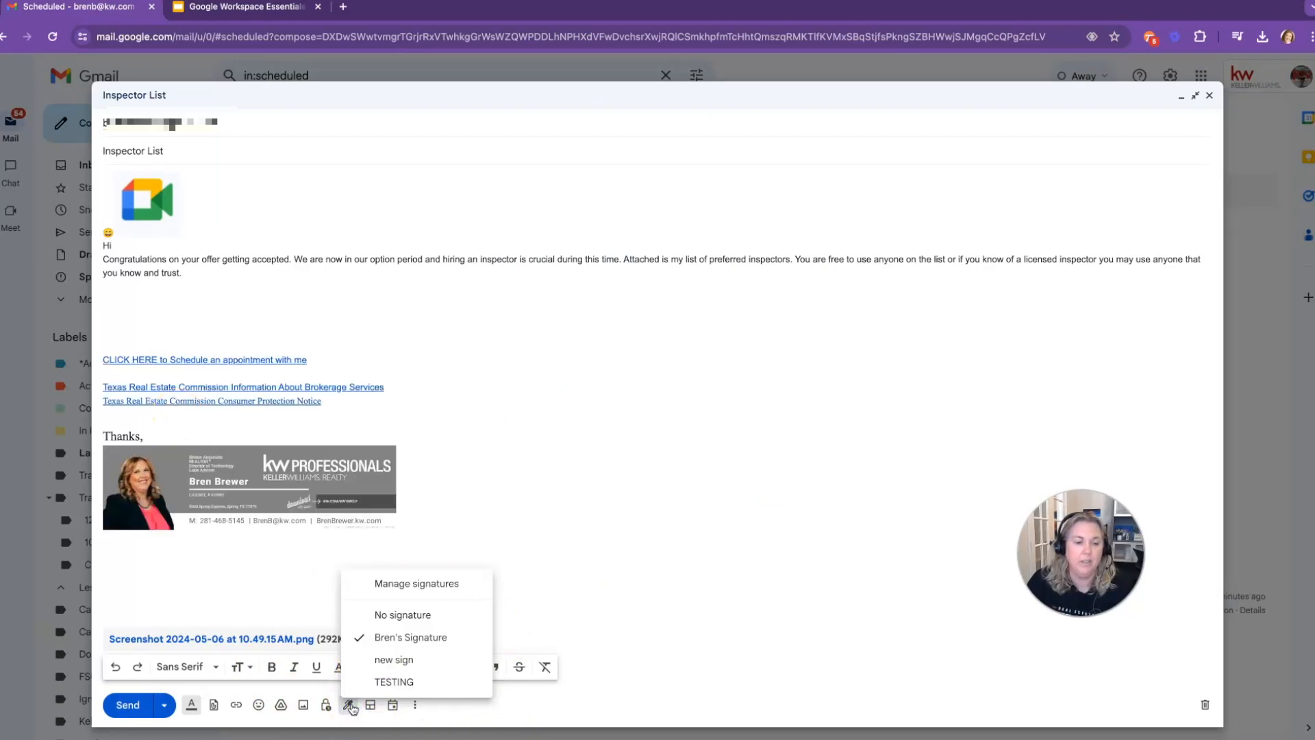
Step: Browse the saved and default email layouts and preview the Newsletter layout
left_click(371, 705)
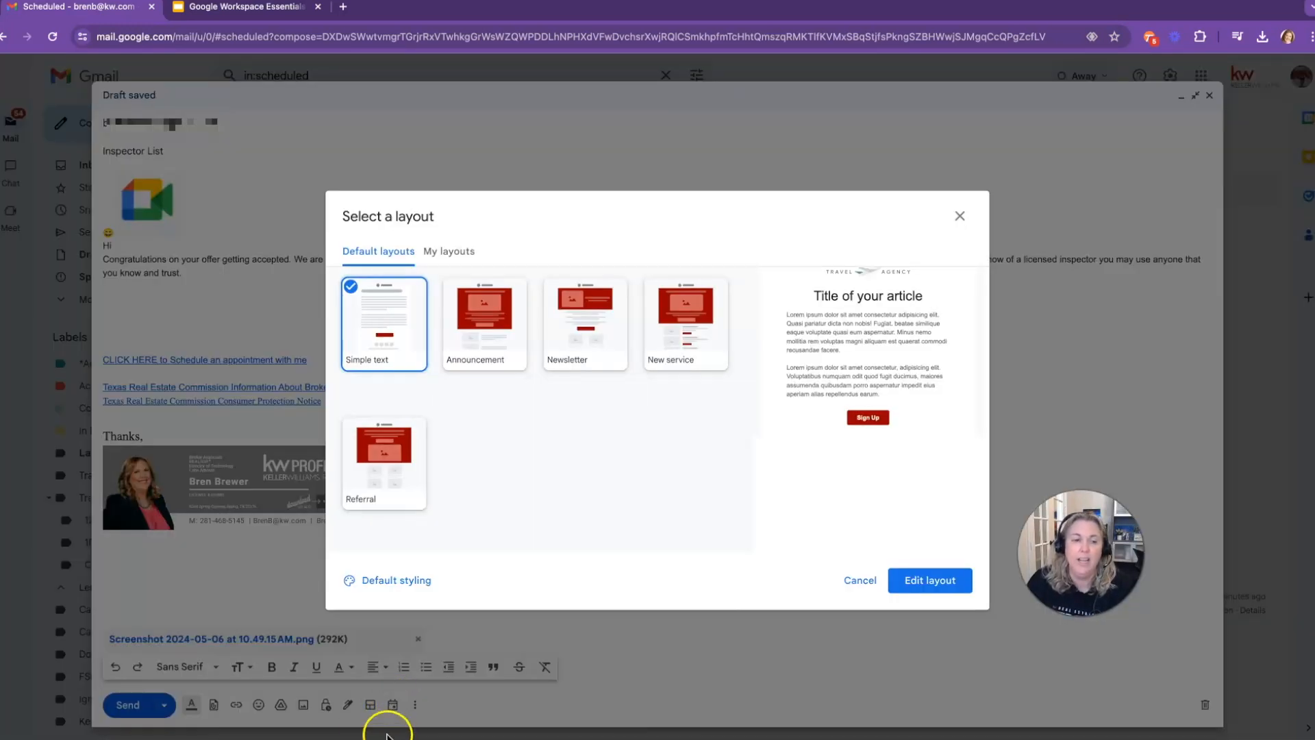
left_click(446, 254)
left_click(384, 253)
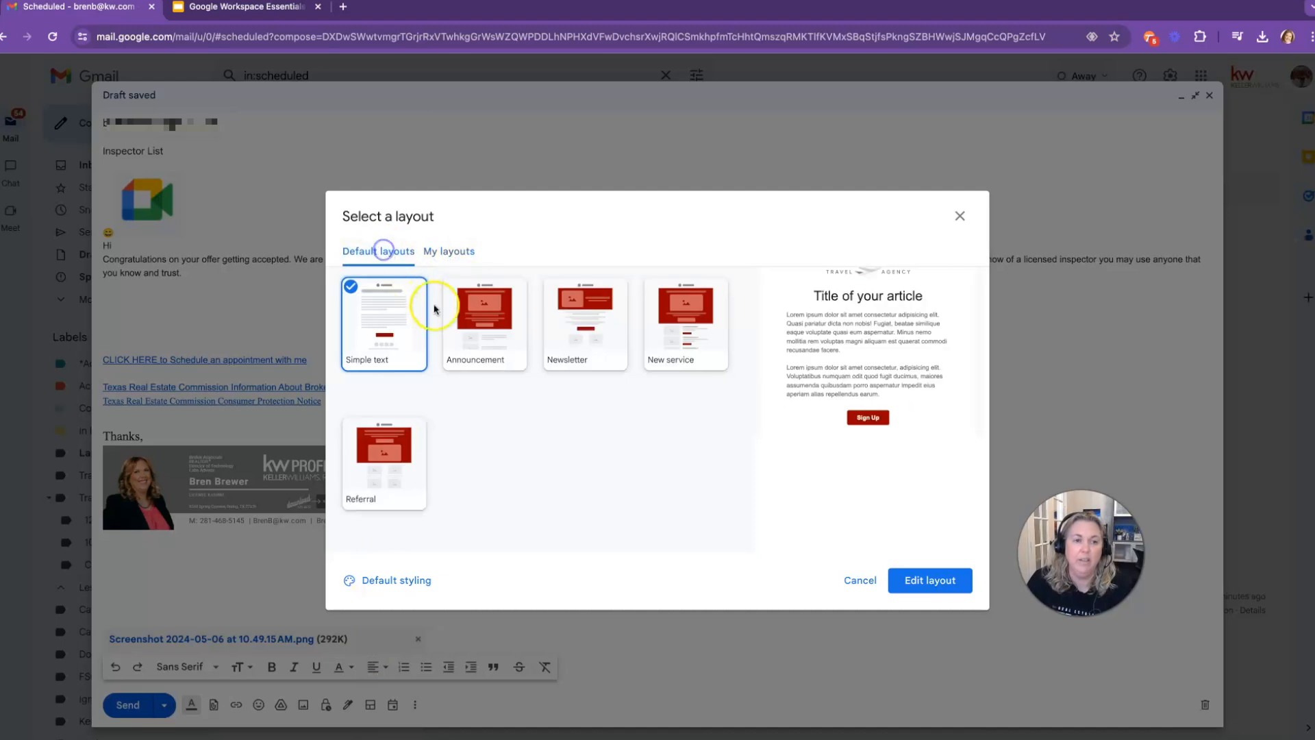
left_click(566, 325)
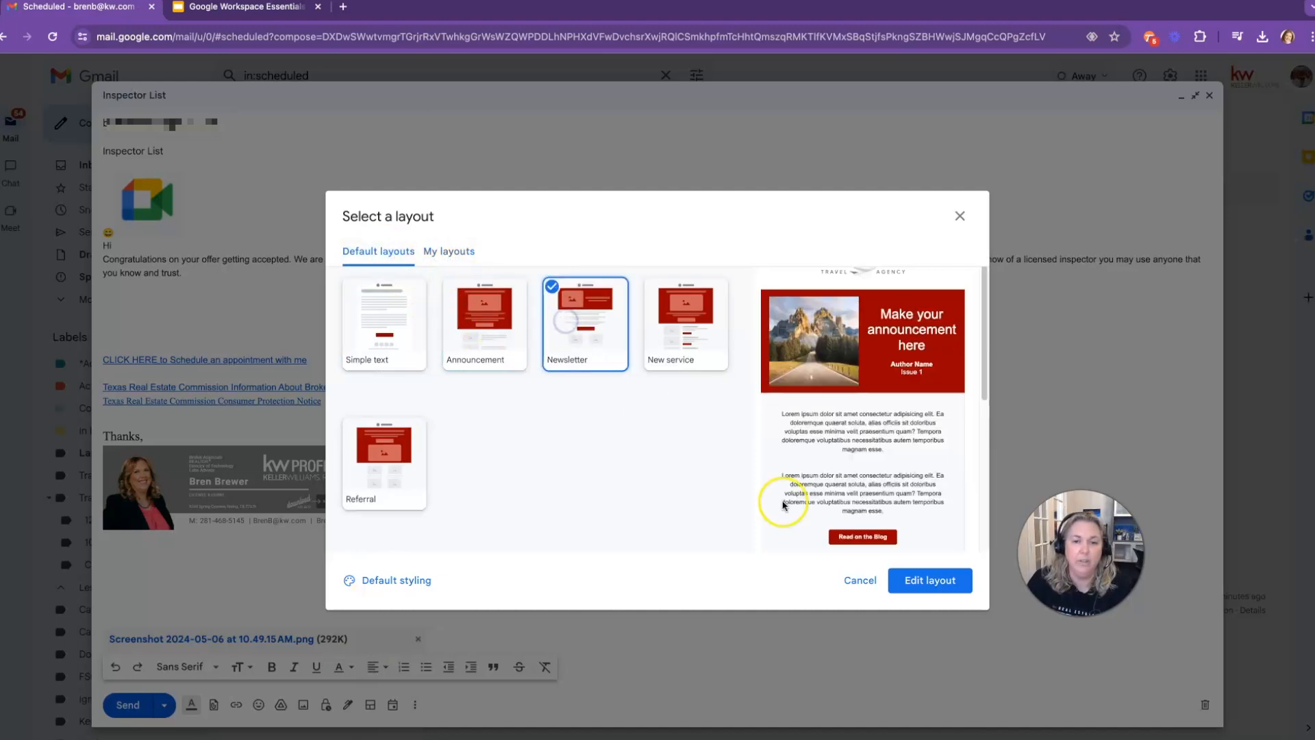
Step: Review the default layout styling preferences for logo, colors, fonts, footer details and links, and leave them without saving
left_click(376, 590)
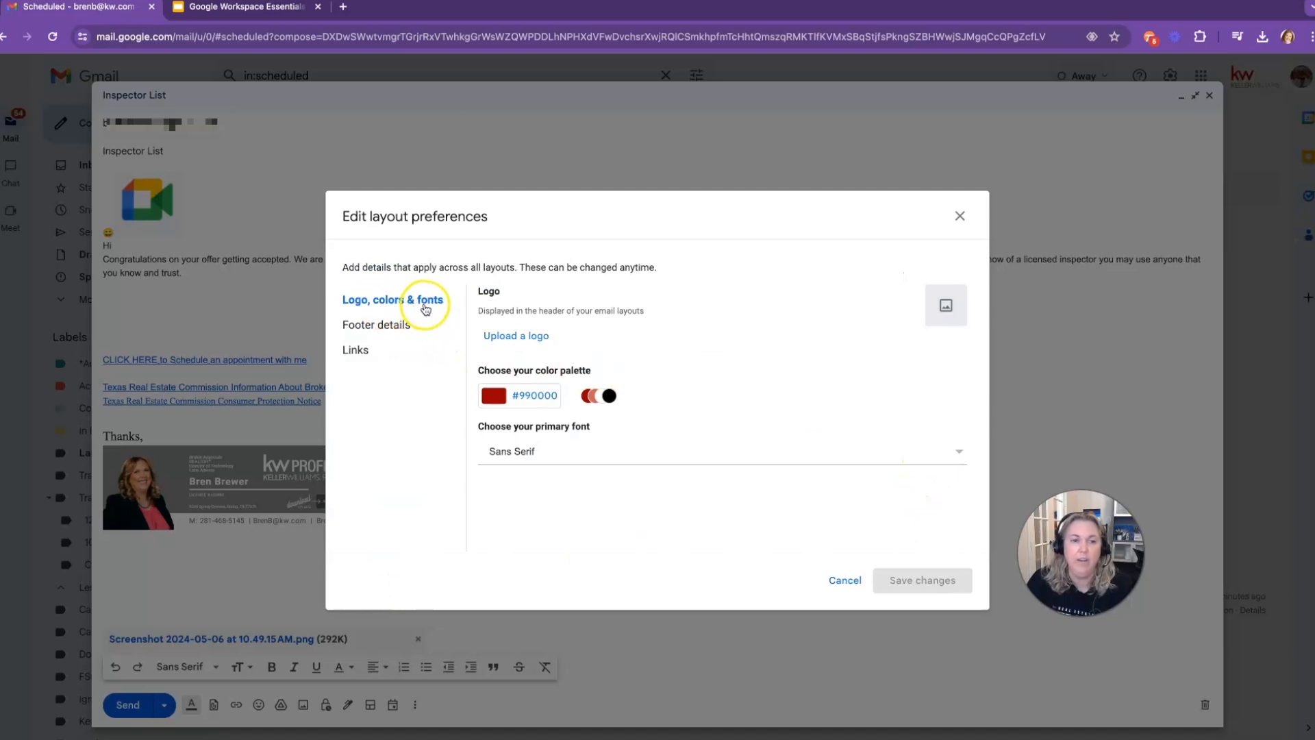
left_click(392, 332)
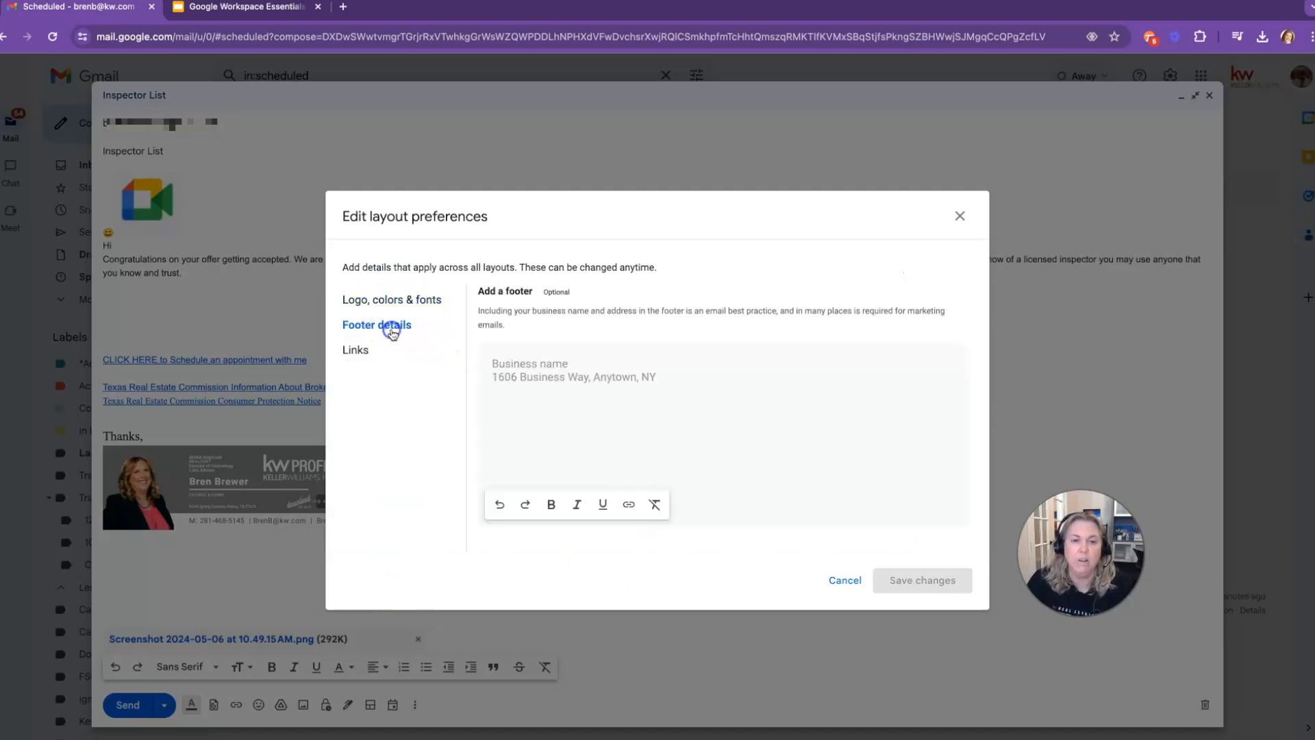
left_click(362, 353)
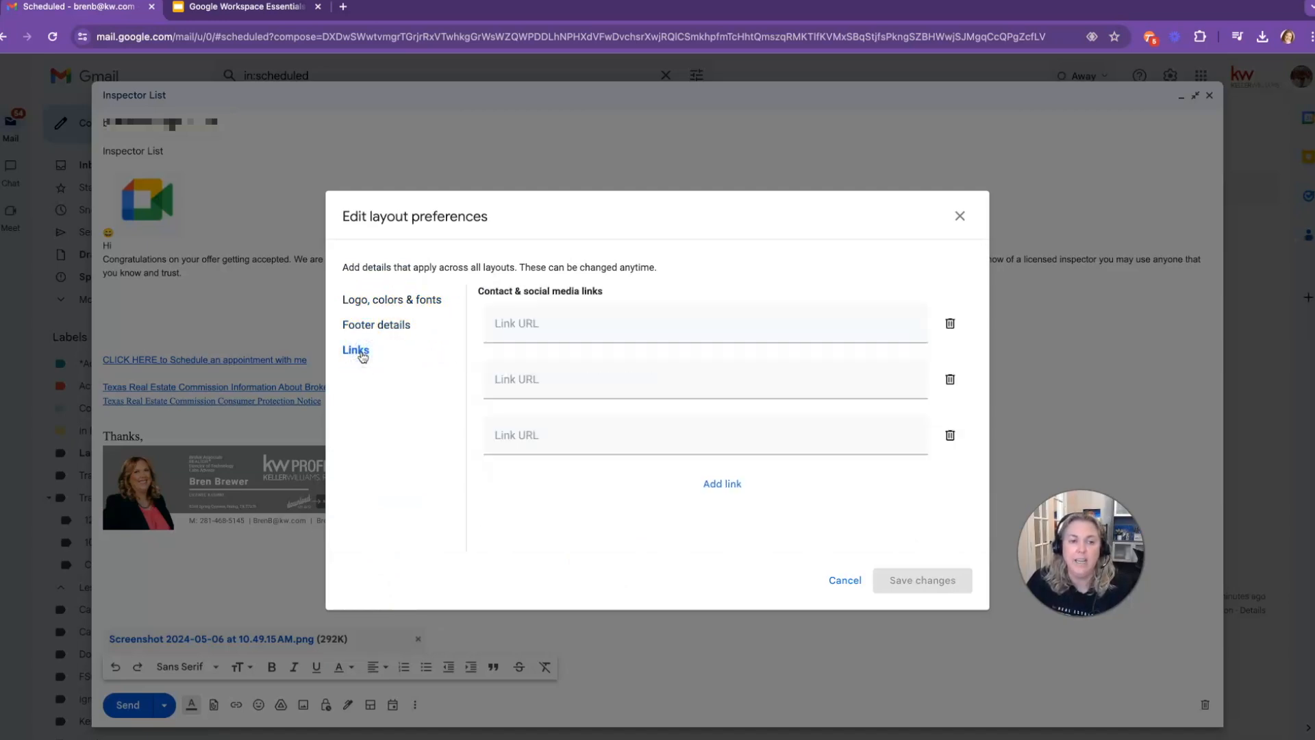
left_click(851, 582)
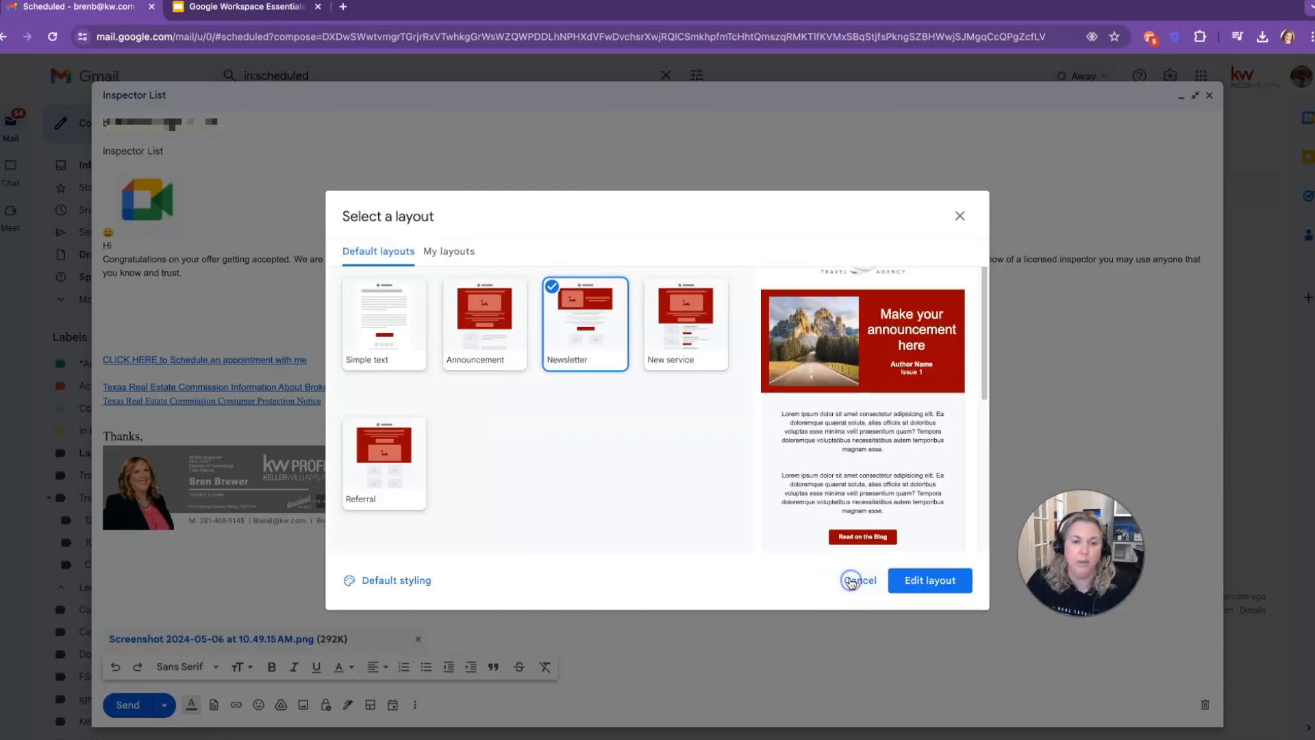
Step: Compare the Simple text, Announcement, Newsletter, New service and Referral layouts, and open the Referral layout for editing
left_click(375, 339)
left_click(472, 334)
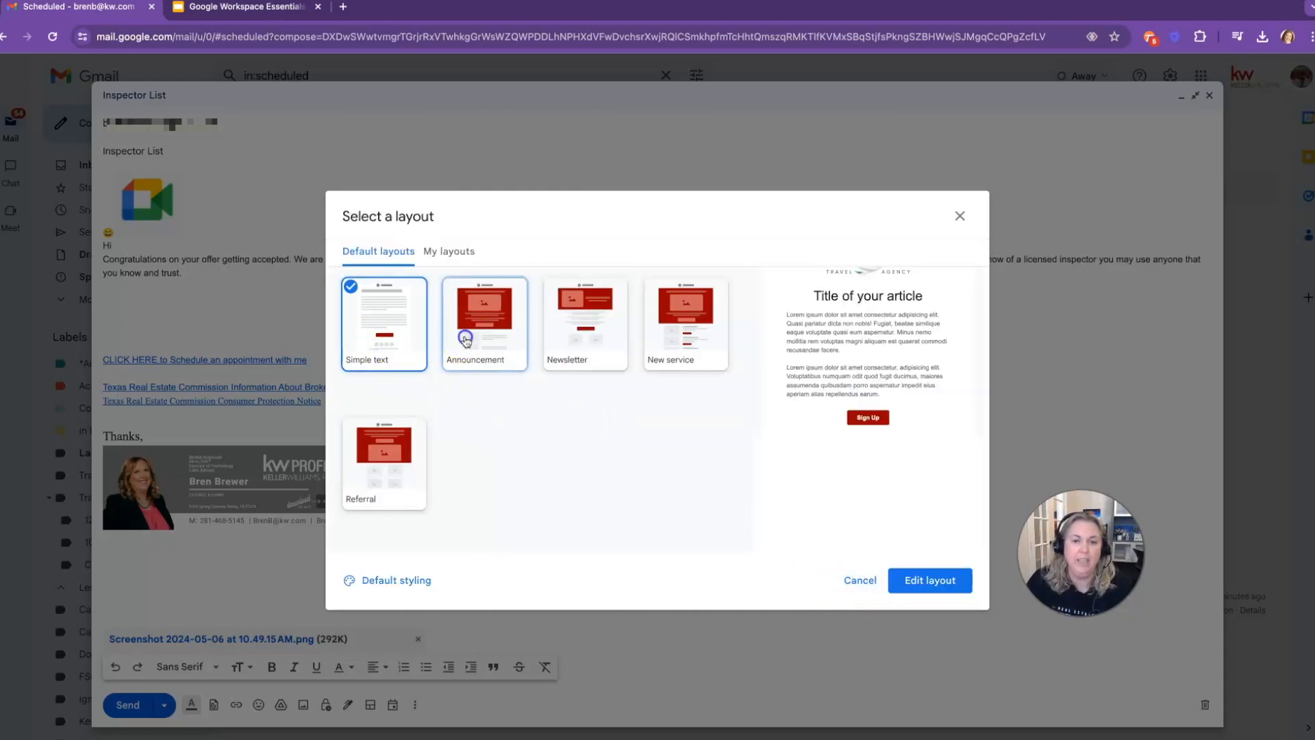
left_click(585, 333)
left_click(683, 337)
left_click(394, 462)
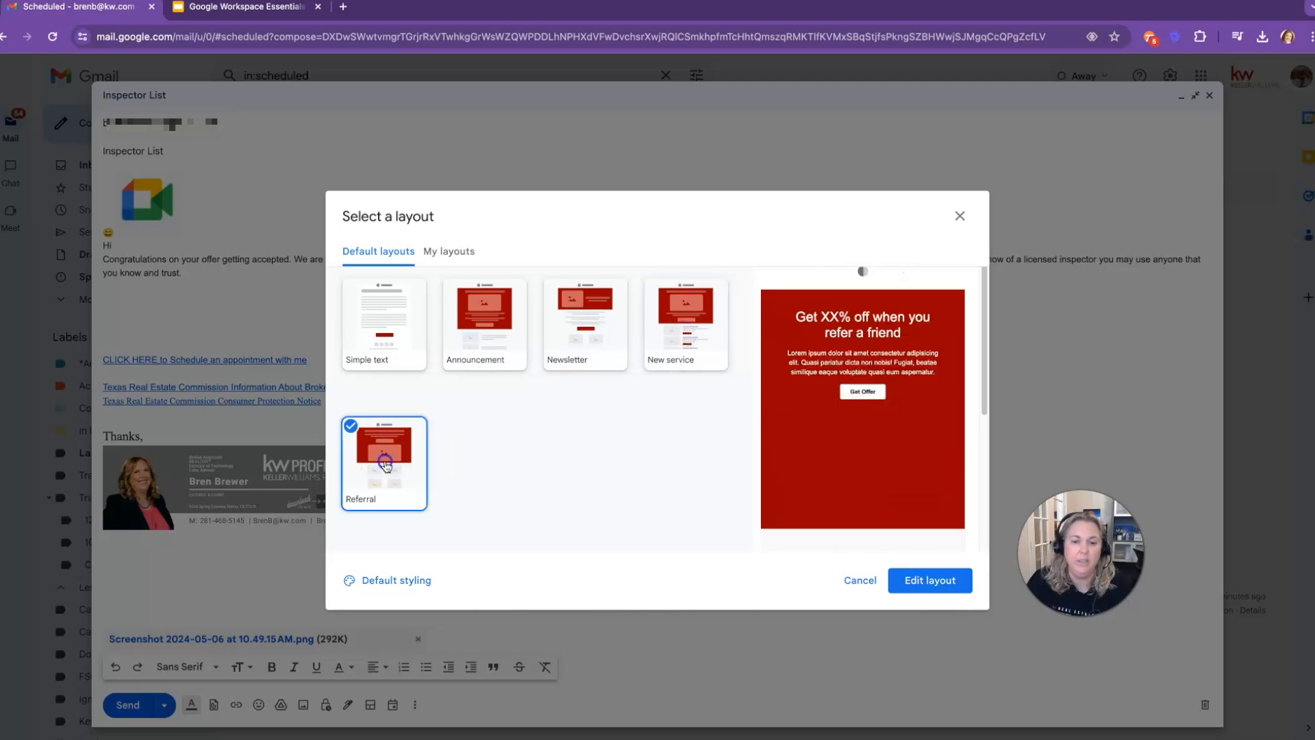
left_click(937, 582)
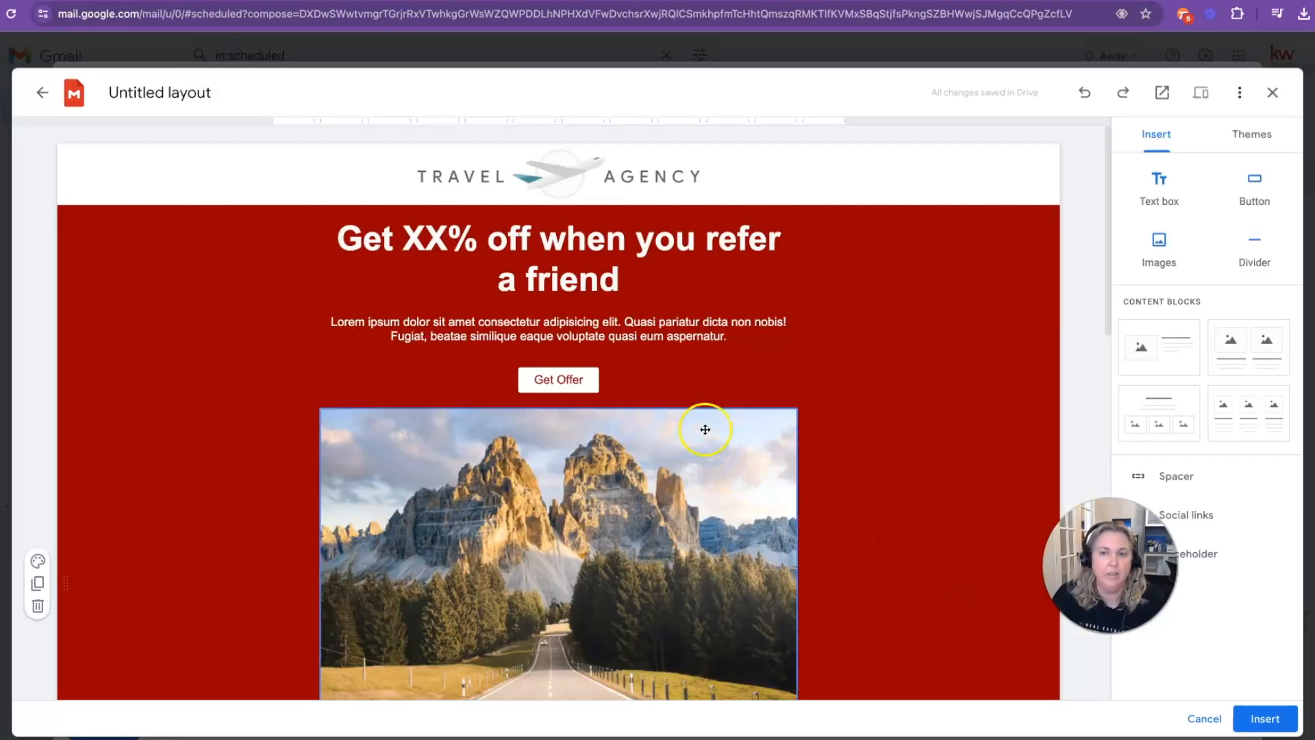
Step: Examine the Referral layout's header, offer text, images and content sections in the layout editor
scroll(719, 438, "down", 4)
scroll(746, 455, "down", 10)
scroll(747, 454, "up", 14)
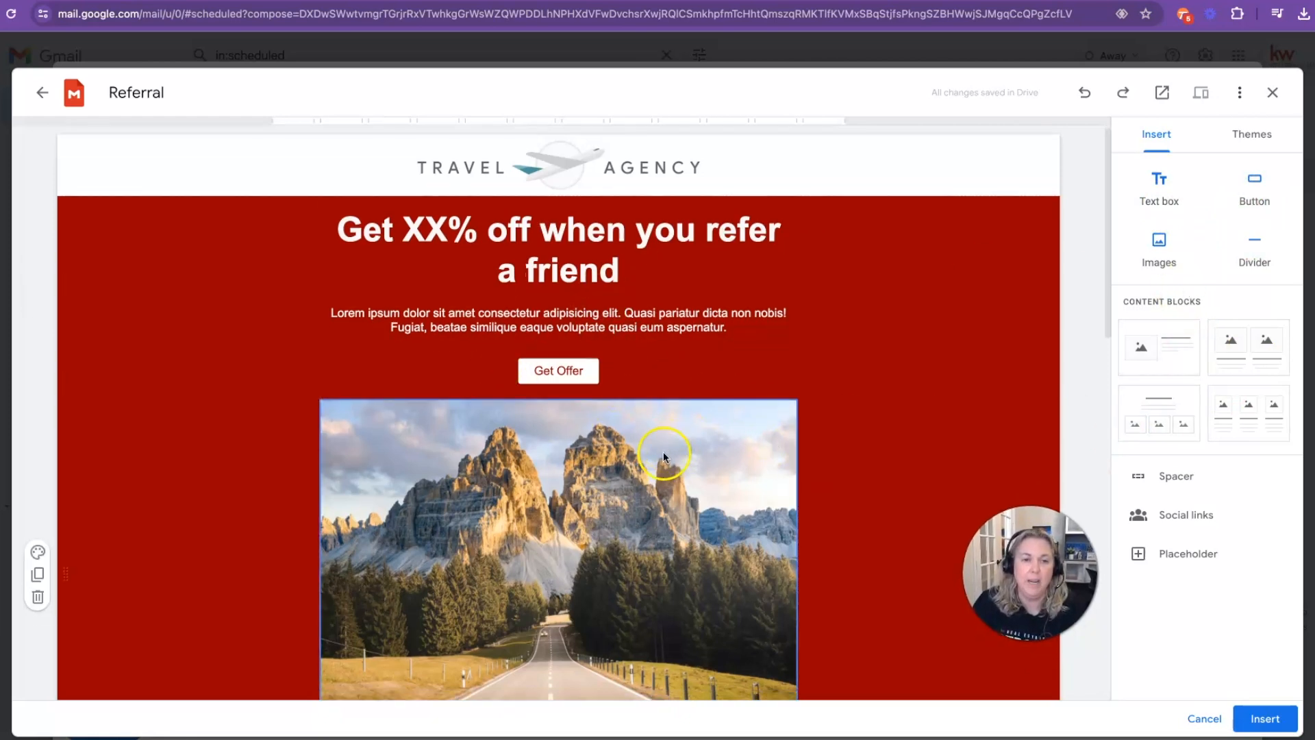
scroll(659, 457, "down", 5)
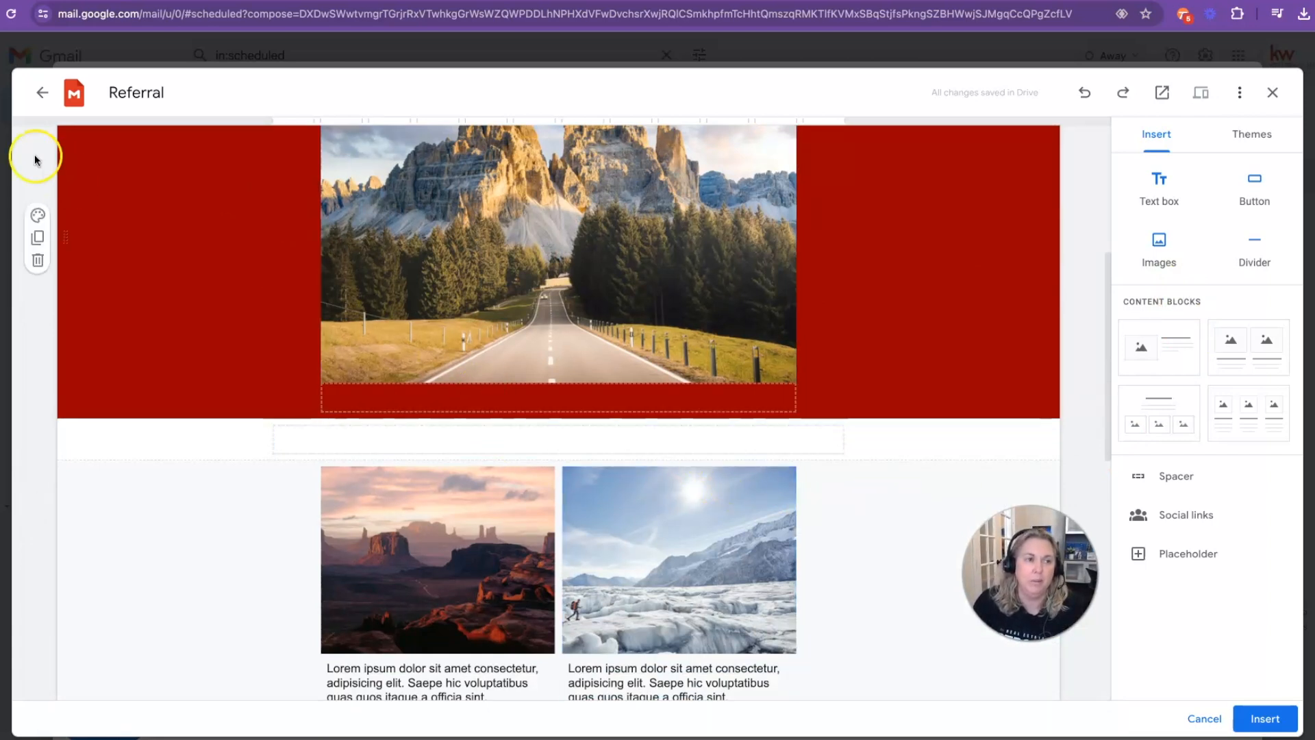
Step: Leave the Referral layout and the layout selection without inserting anything, and start offering free meeting times in the Inspector List email
left_click(43, 92)
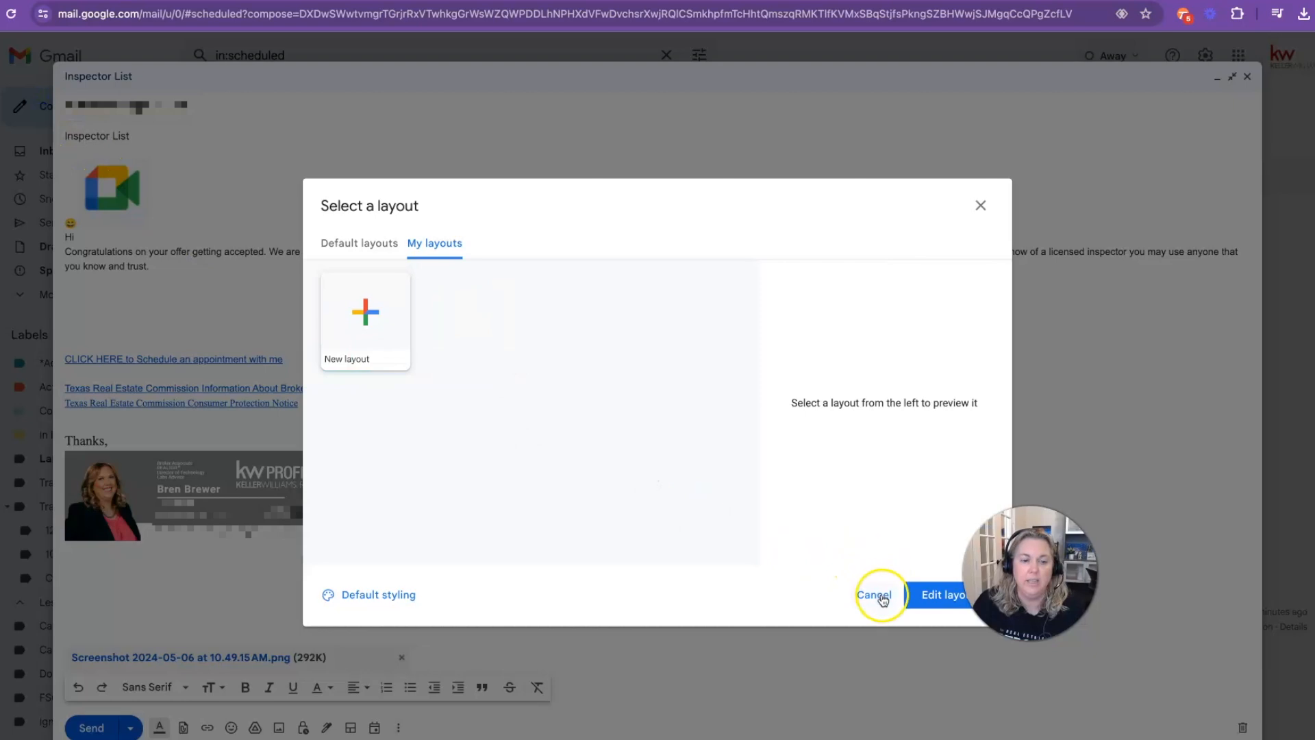
left_click(879, 595)
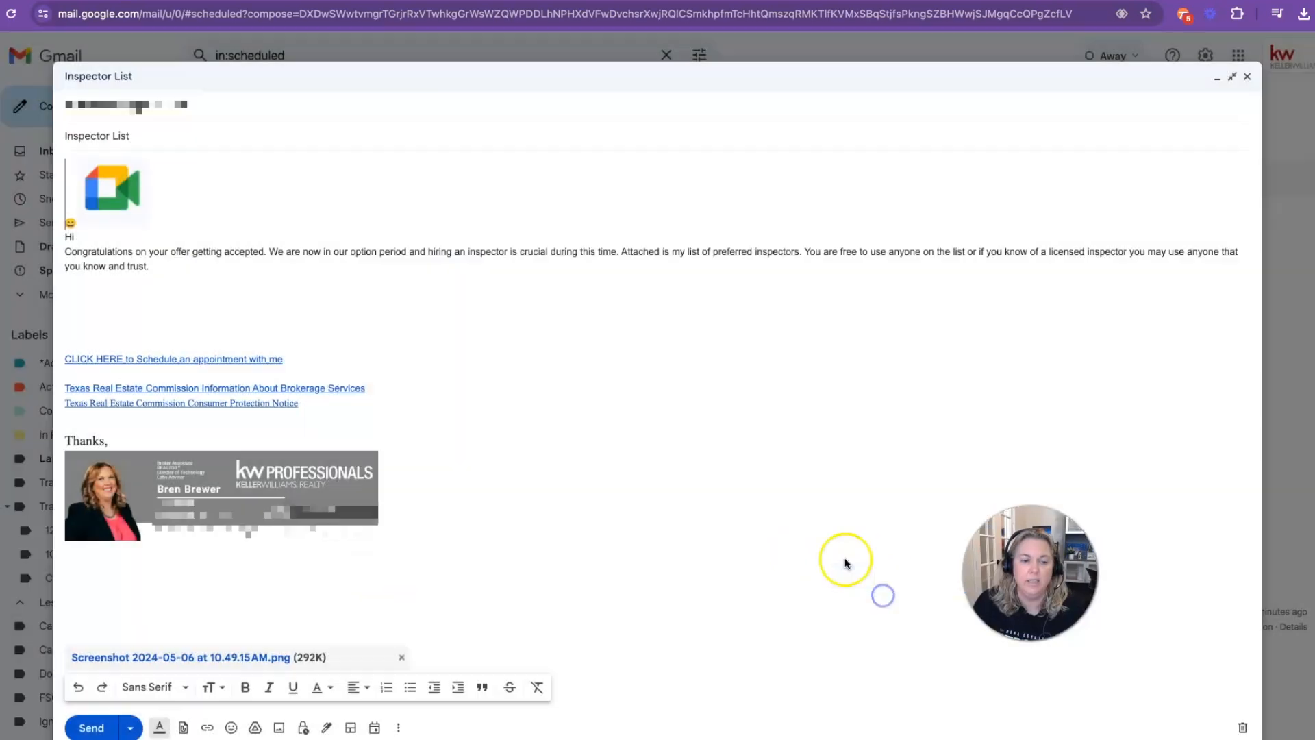
left_click(375, 729)
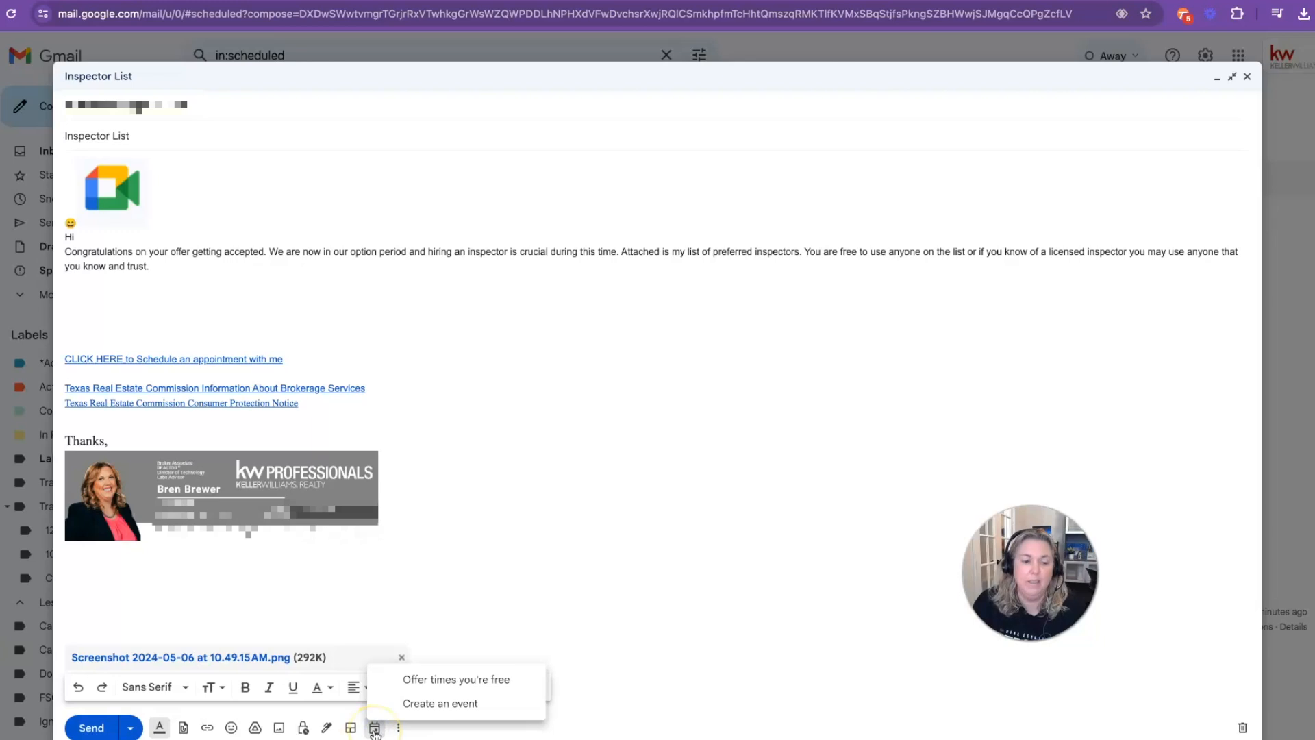
left_click(419, 681)
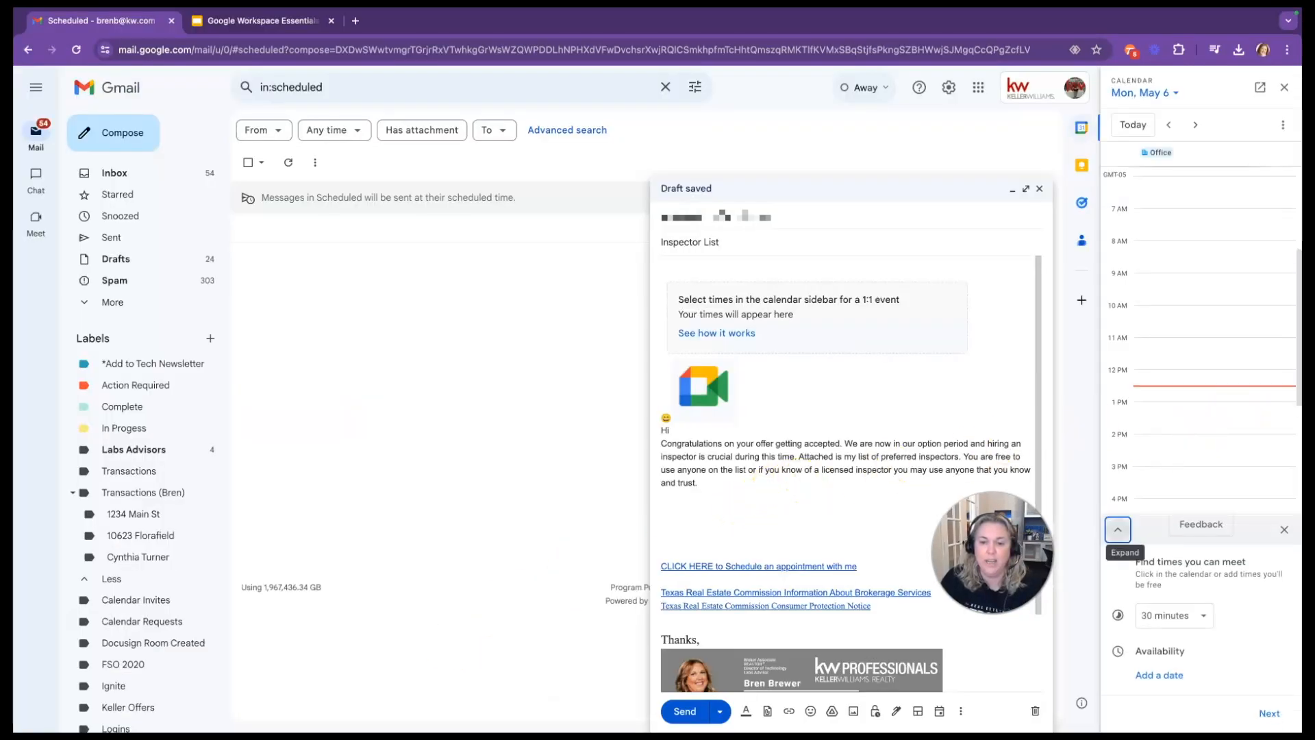
Step: Offer availability on Tuesday, May 7 from 9:00am to 1:00pm in the calendar
scroll(1228, 449, "up", 3)
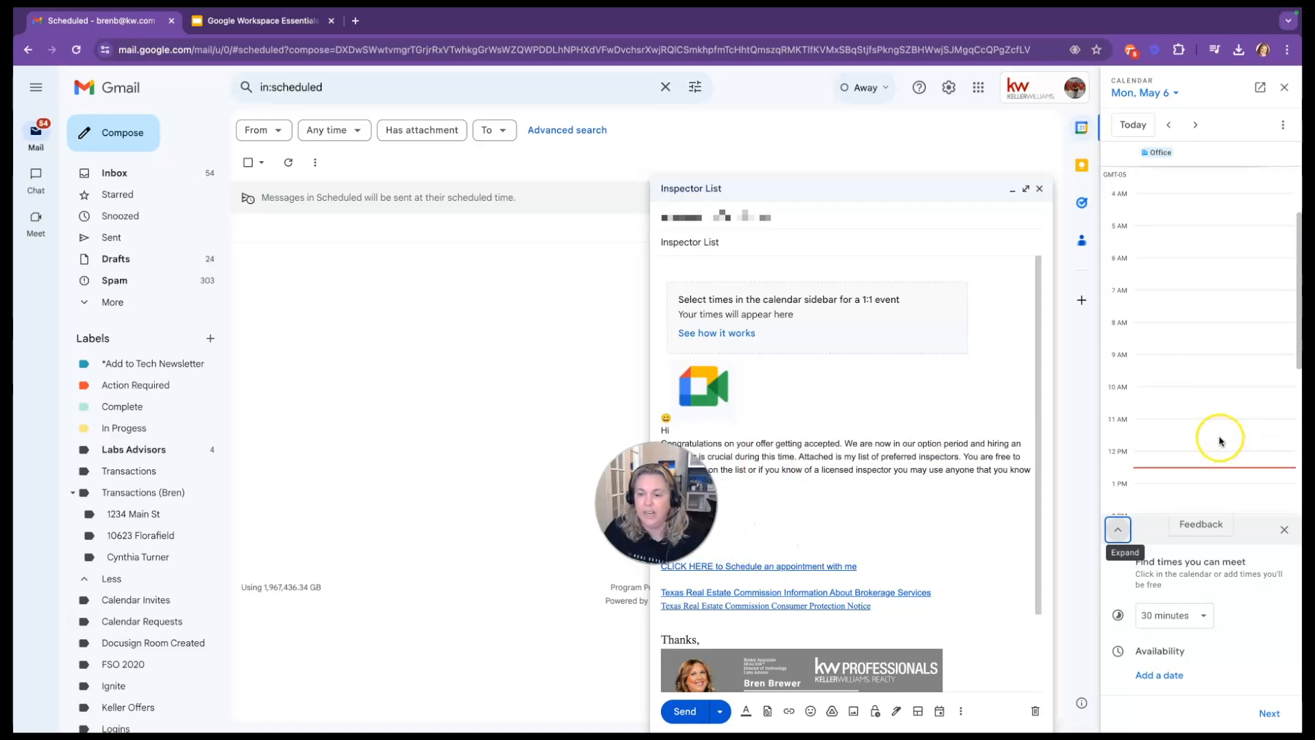
left_click(1195, 126)
left_click_drag(1153, 359, 1157, 483)
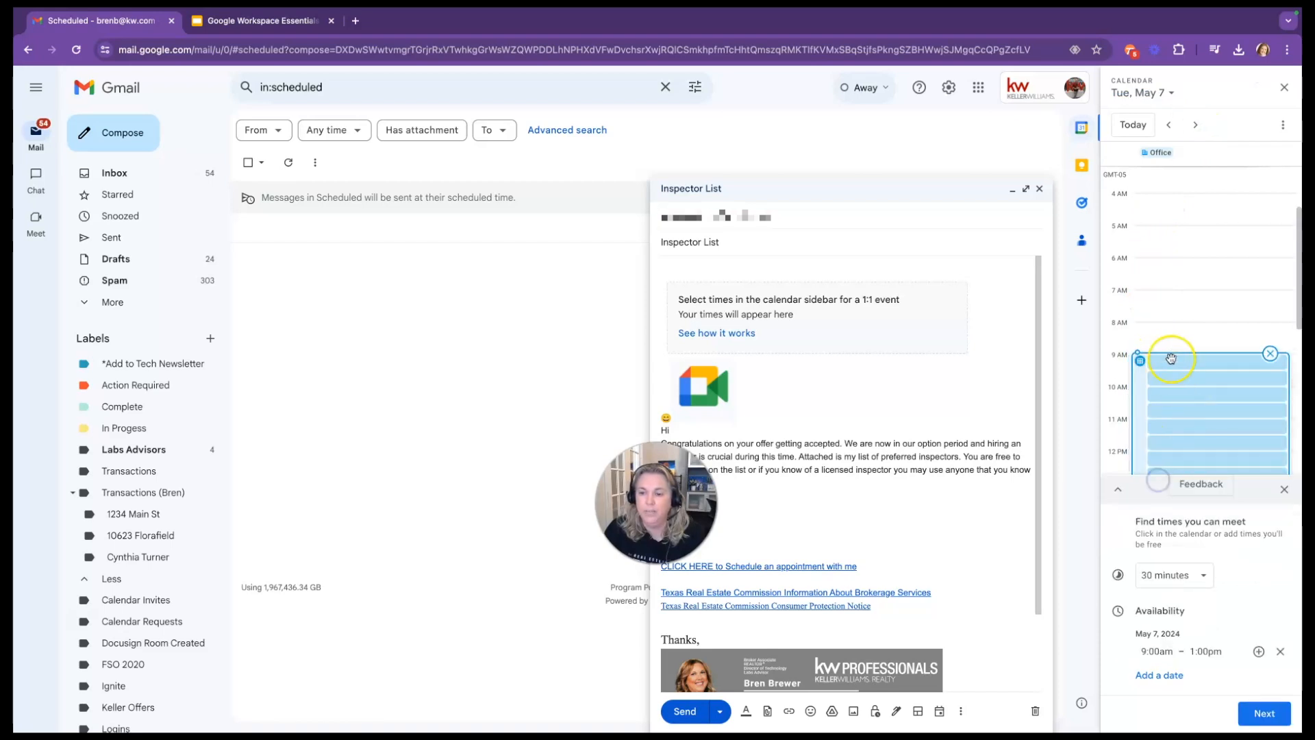
Step: Add availability on Wednesday, May 8 from 12:00pm to 2:00pm
left_click(1195, 127)
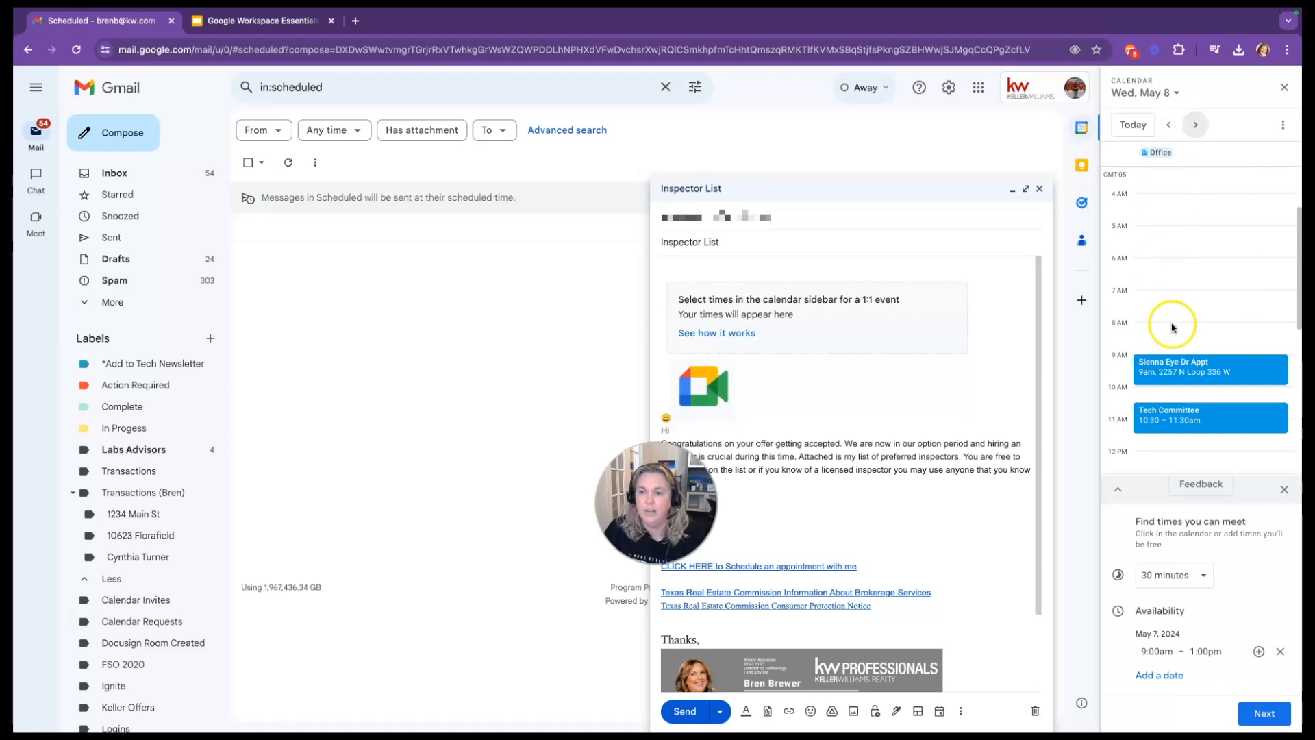
scroll(1172, 332, "up", 2)
scroll(1174, 339, "down", 5)
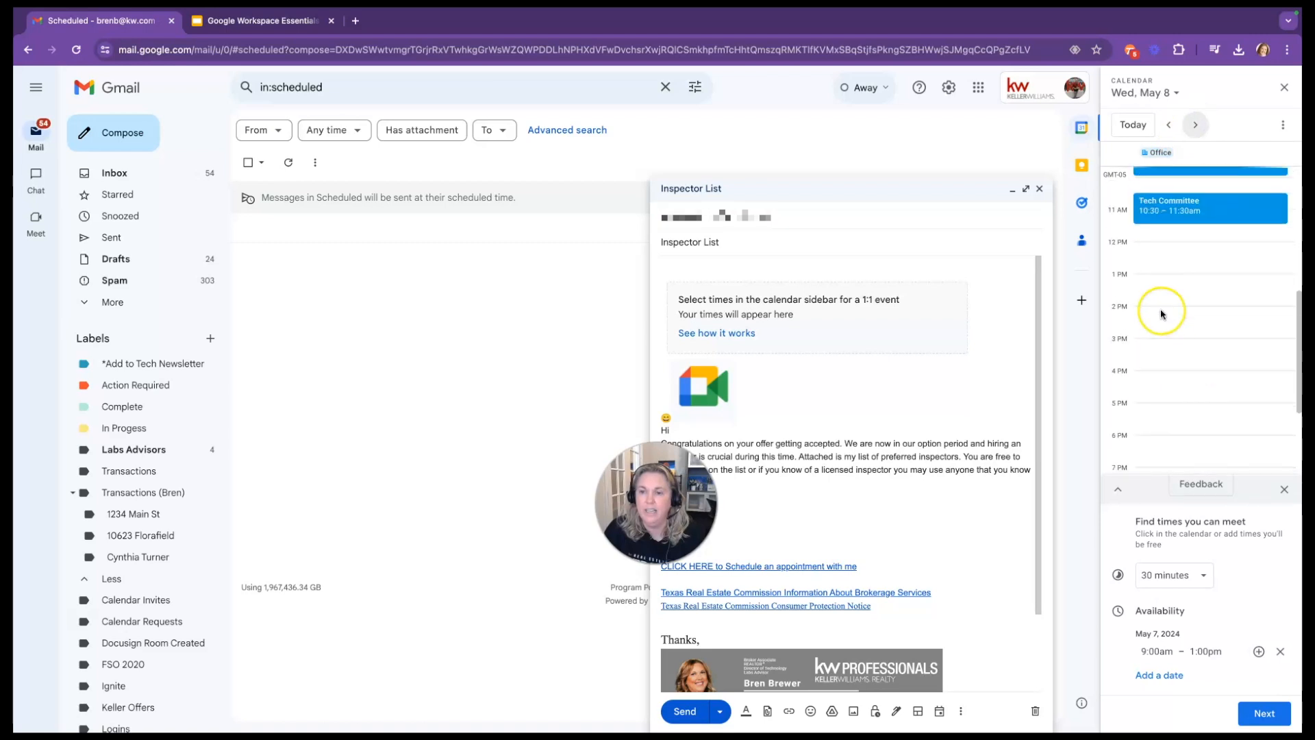
left_click_drag(1142, 245, 1142, 306)
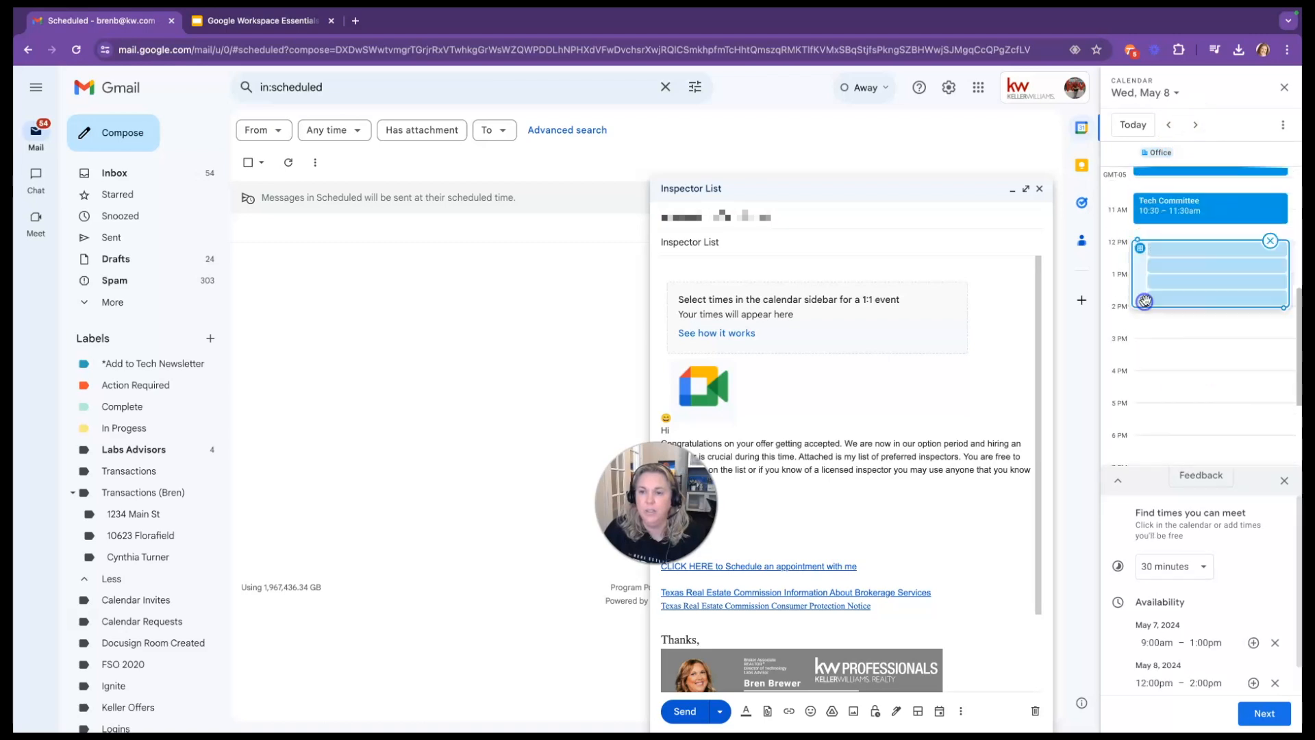
Step: Add availability on Thursday, May 9 from 9:15am to 12:45pm and review the list of offered times
left_click(1196, 126)
scroll(1143, 284, "up", 4)
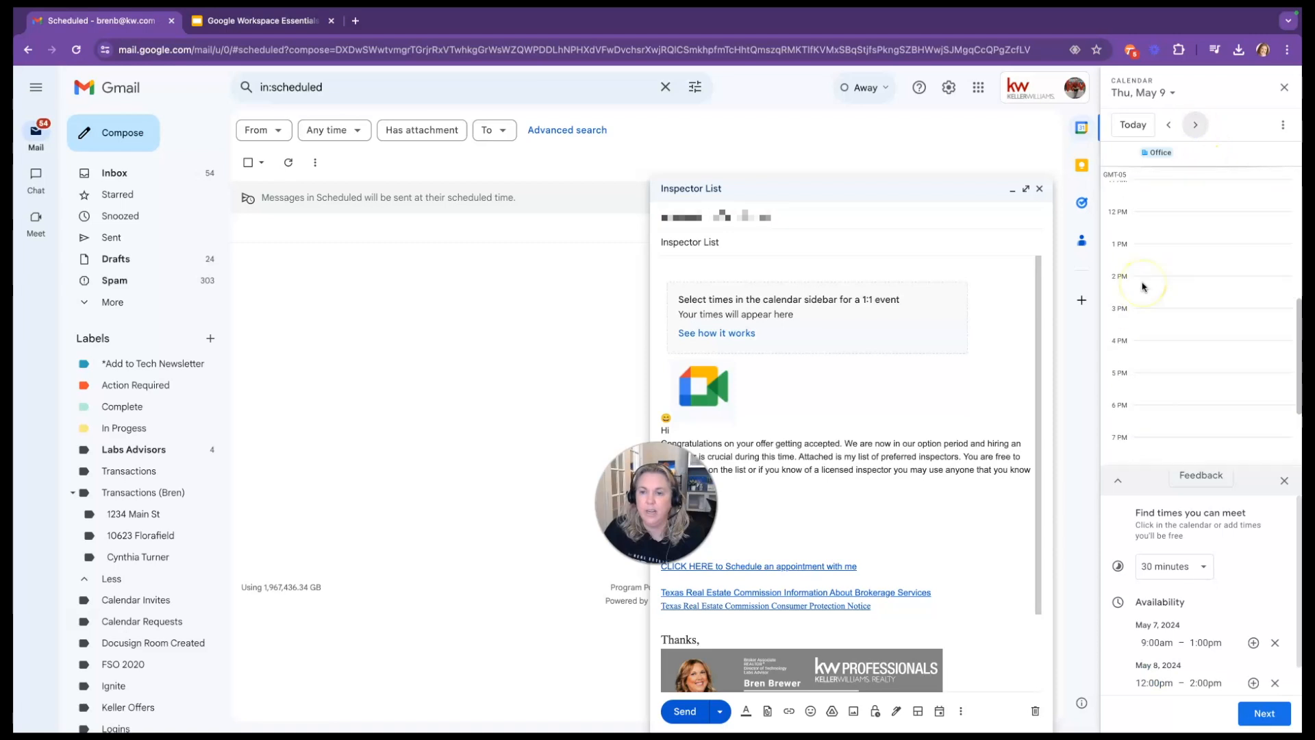
scroll(1141, 315, "down", 2)
left_click_drag(1149, 259, 1145, 368)
scroll(1167, 603, "down", 1)
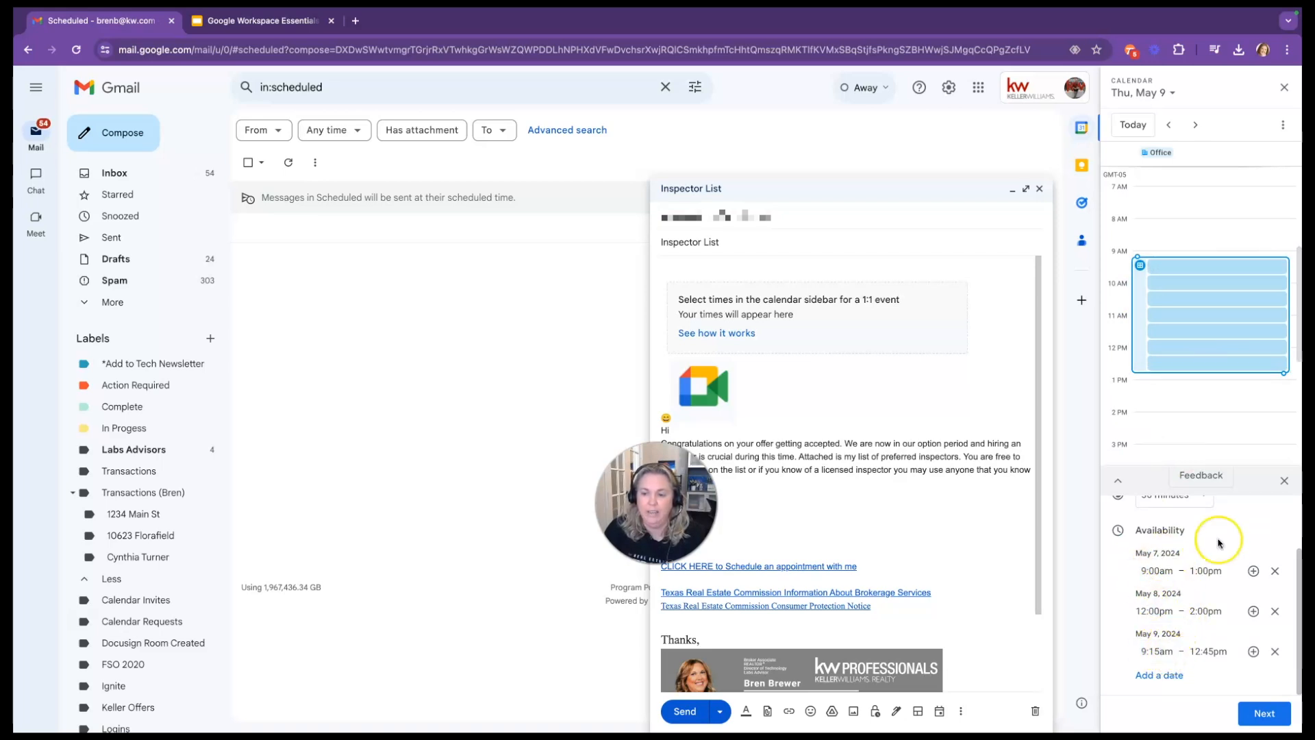
scroll(1285, 552, "up", 2)
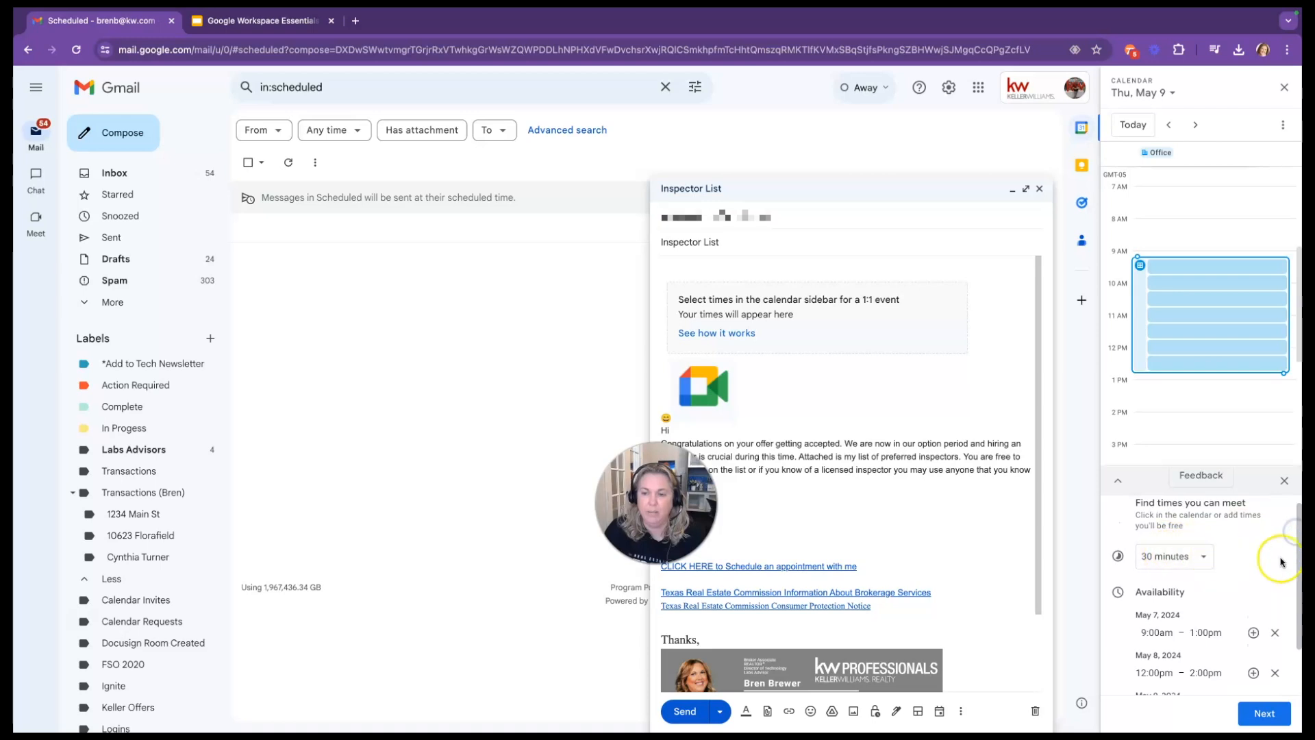
scroll(1276, 556, "down", 2)
Step: Keep Google Meet video conferencing for the meeting, describe it as "Buyer Consultation", and add the proposed times to the email
left_click(1264, 713)
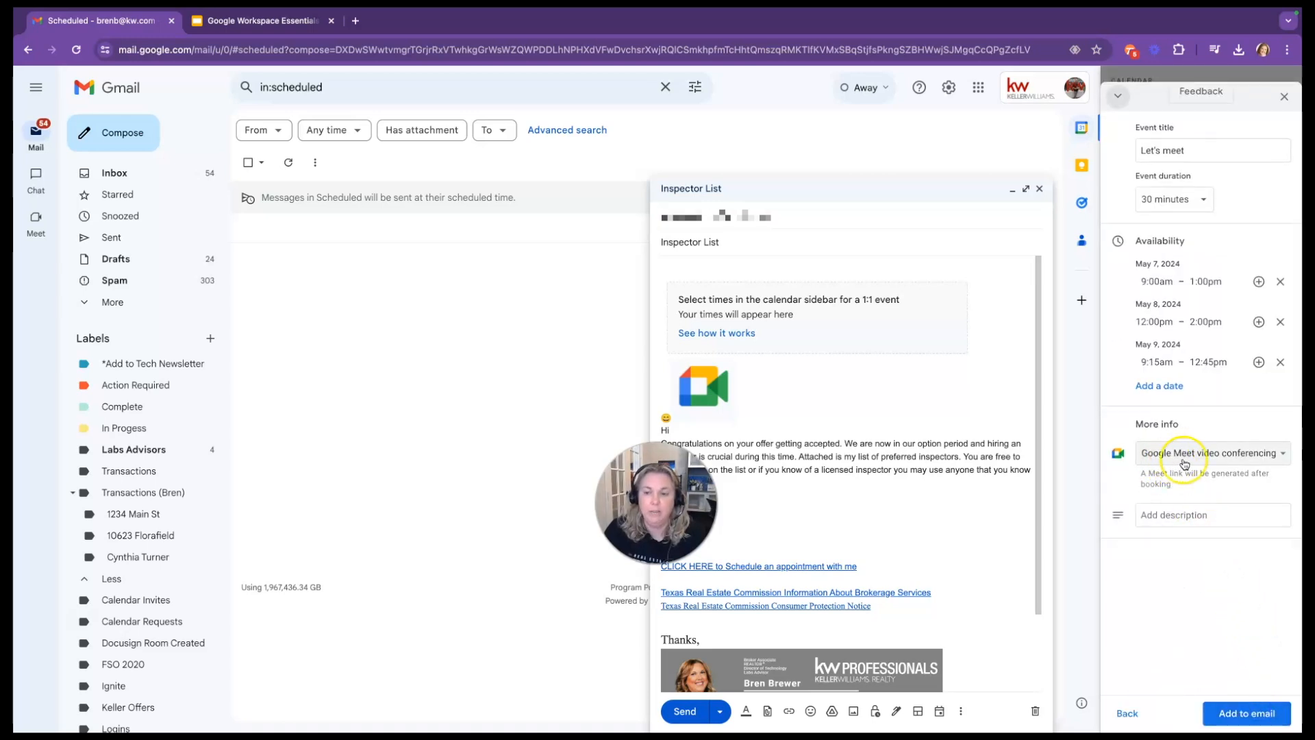
left_click(1264, 454)
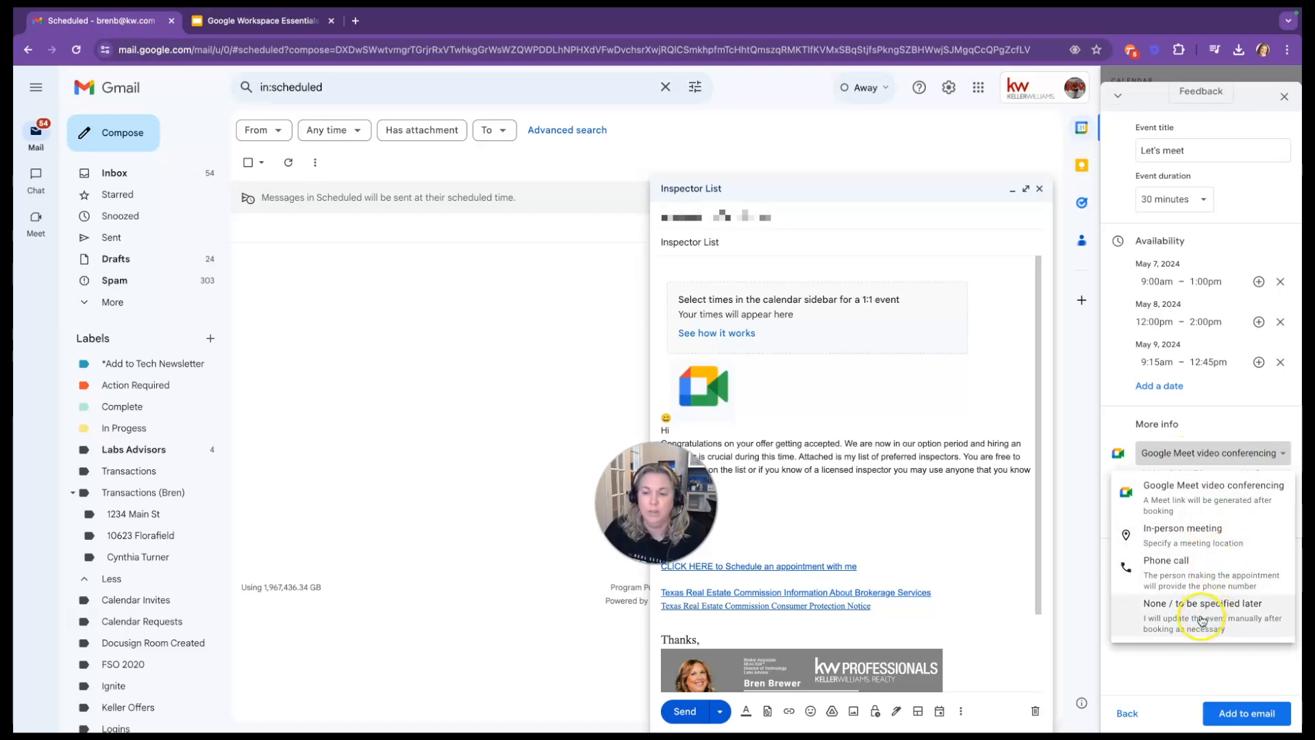
left_click(1185, 498)
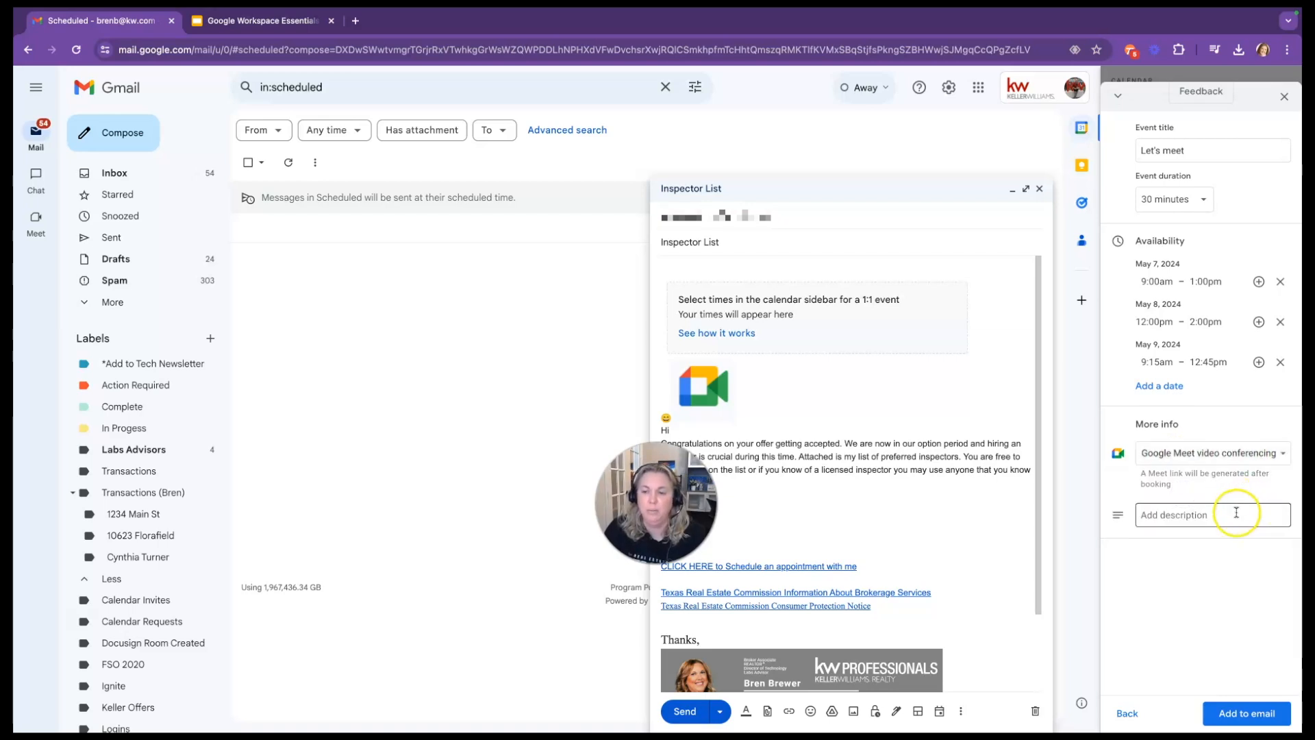
left_click(1197, 515)
type("Buyer Consultat")
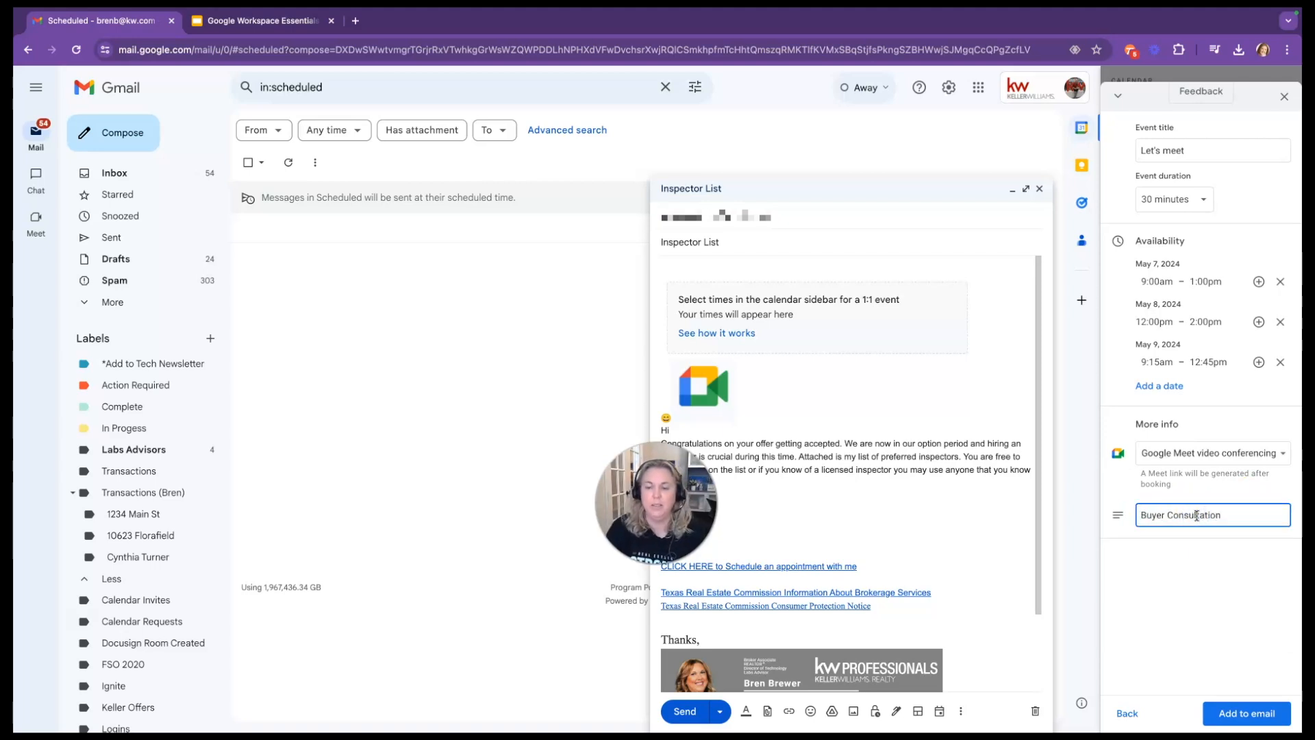
type("ion")
left_click(1247, 713)
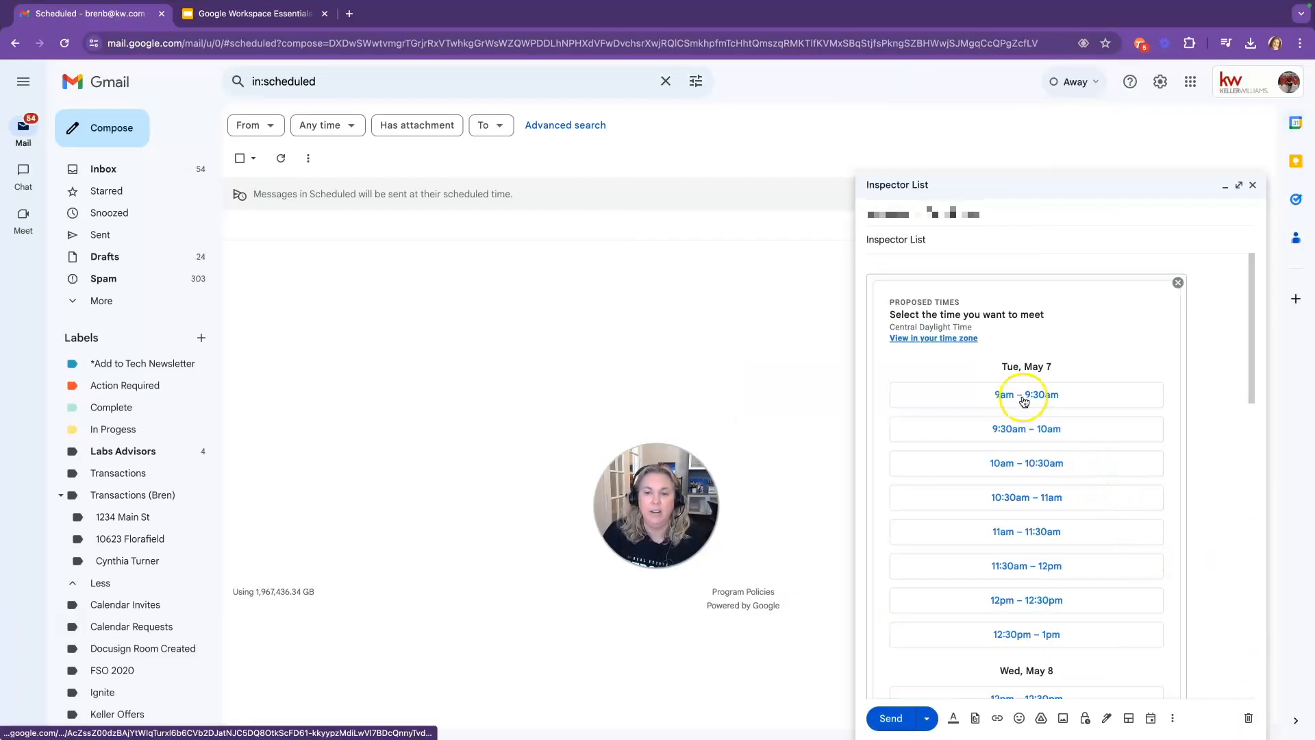
Step: Examine the proposed time slots for each day in the email, along with the message text and signature below them
scroll(1048, 472, "down", 6)
scroll(1048, 471, "down", 5)
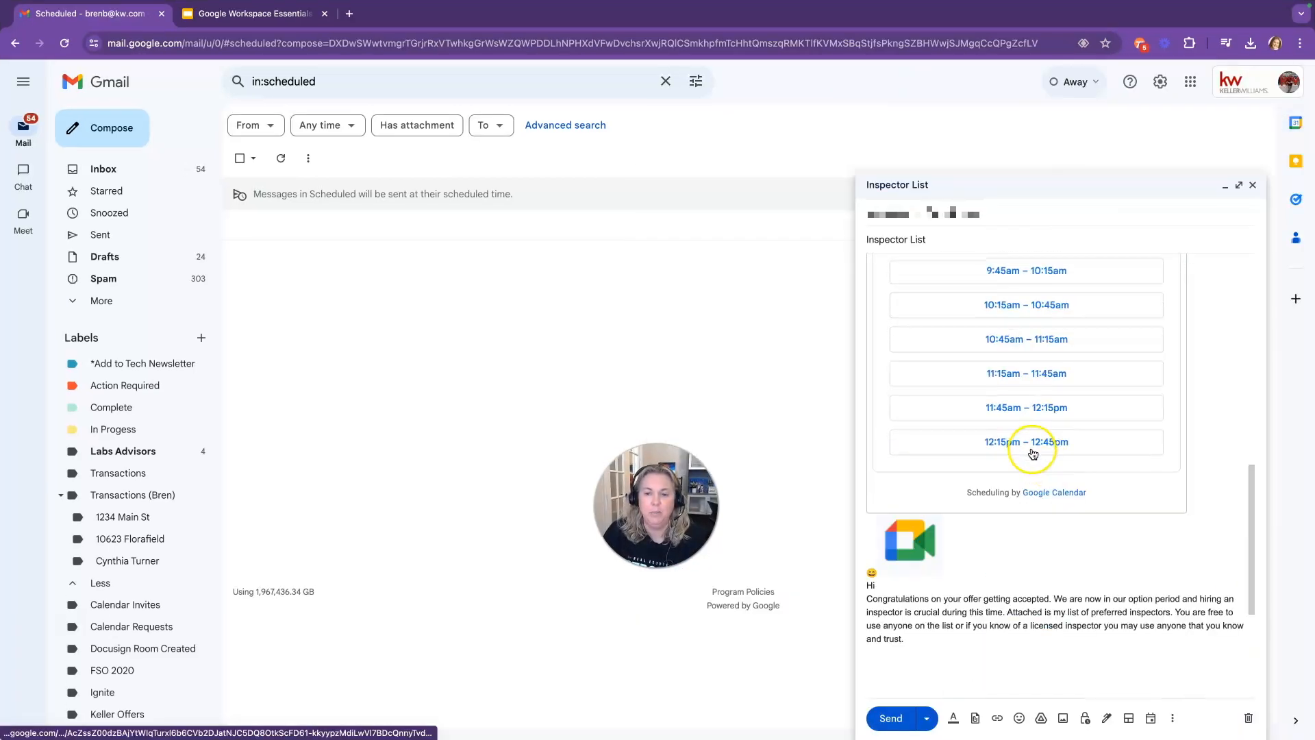
scroll(1072, 495, "down", 1)
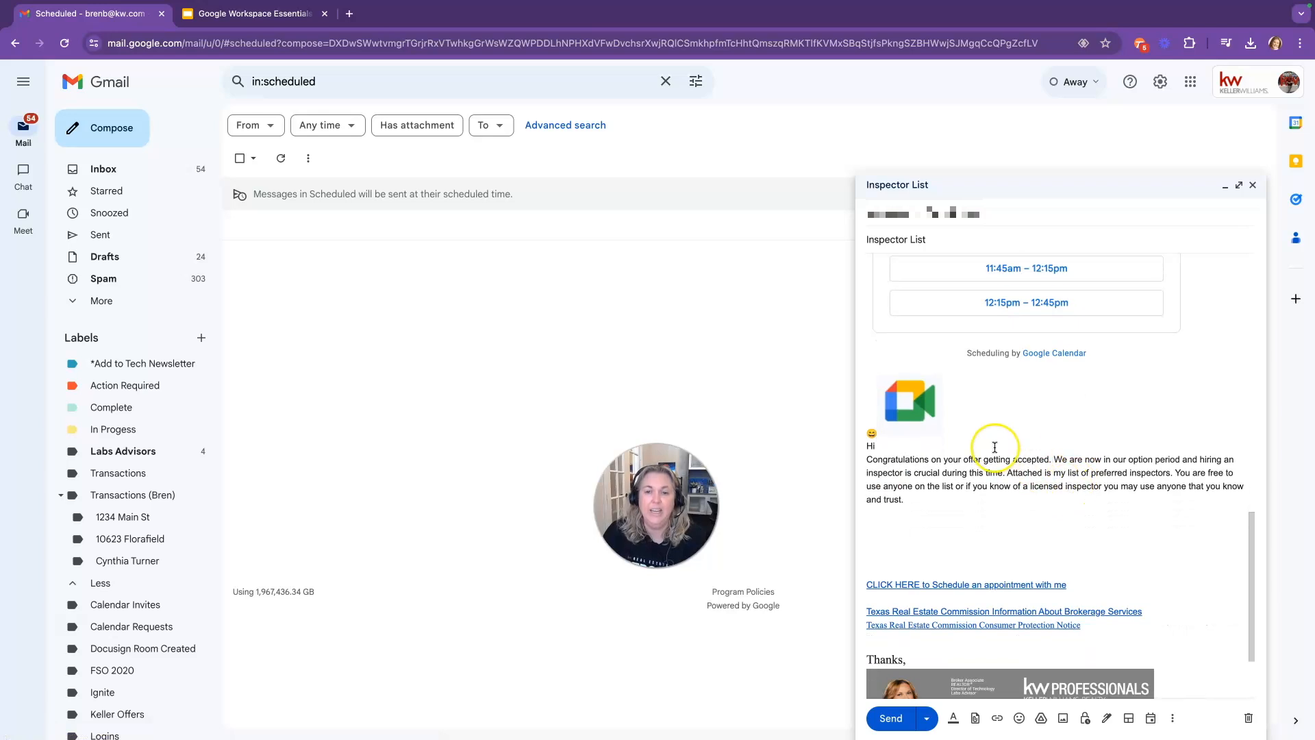
scroll(959, 442, "up", 10)
scroll(898, 479, "down", 7)
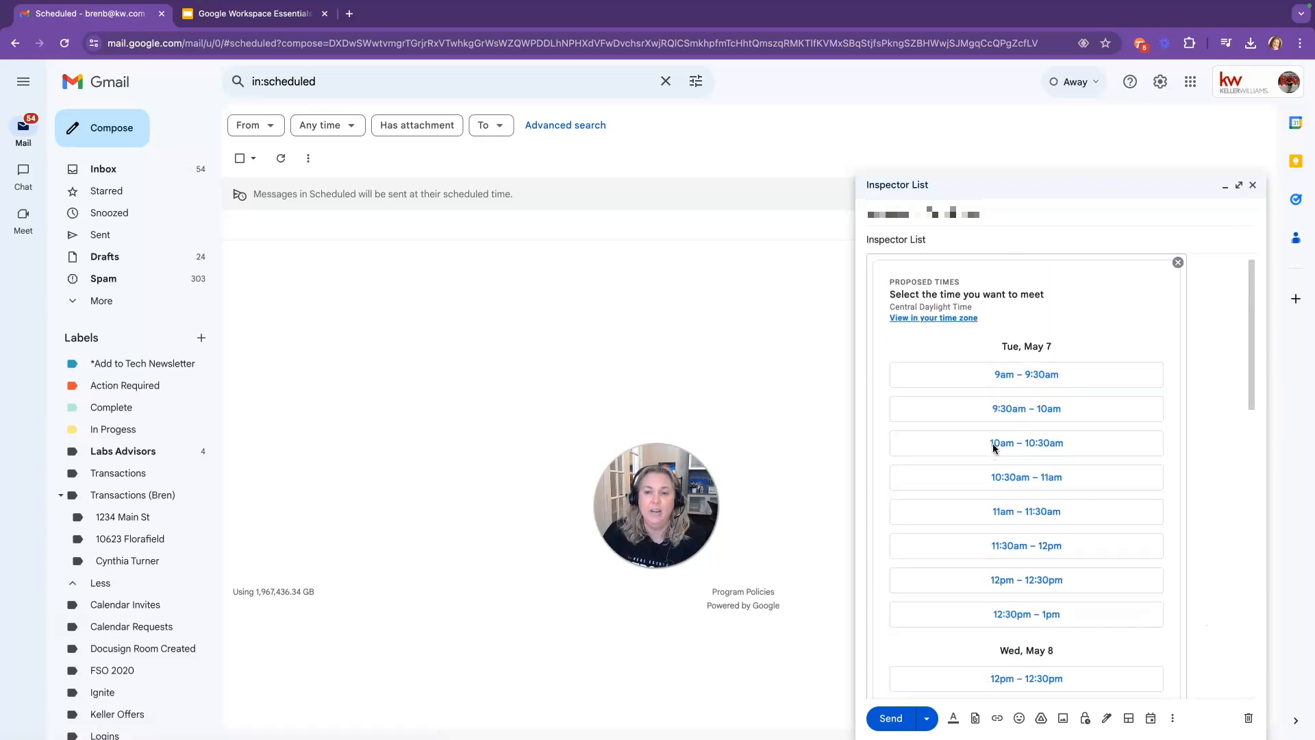
scroll(882, 500, "down", 6)
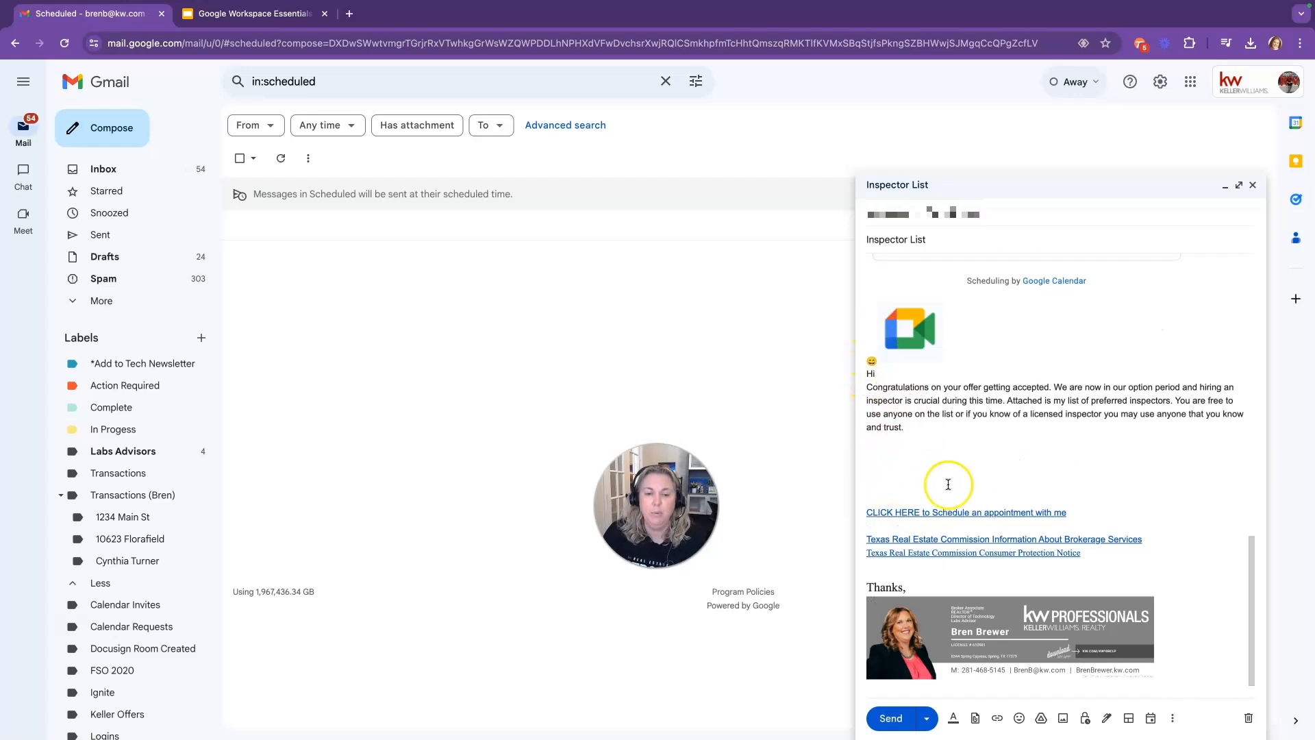
scroll(927, 486, "up", 10)
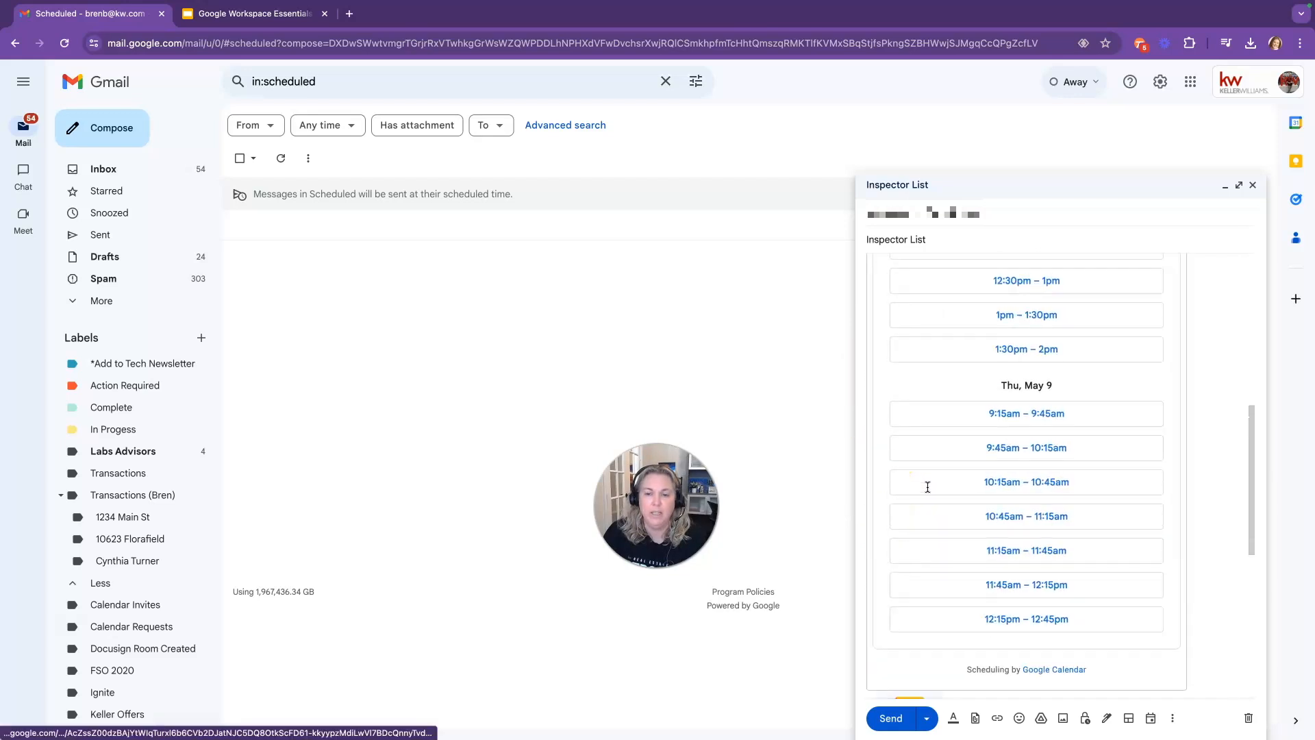
scroll(927, 485, "up", 4)
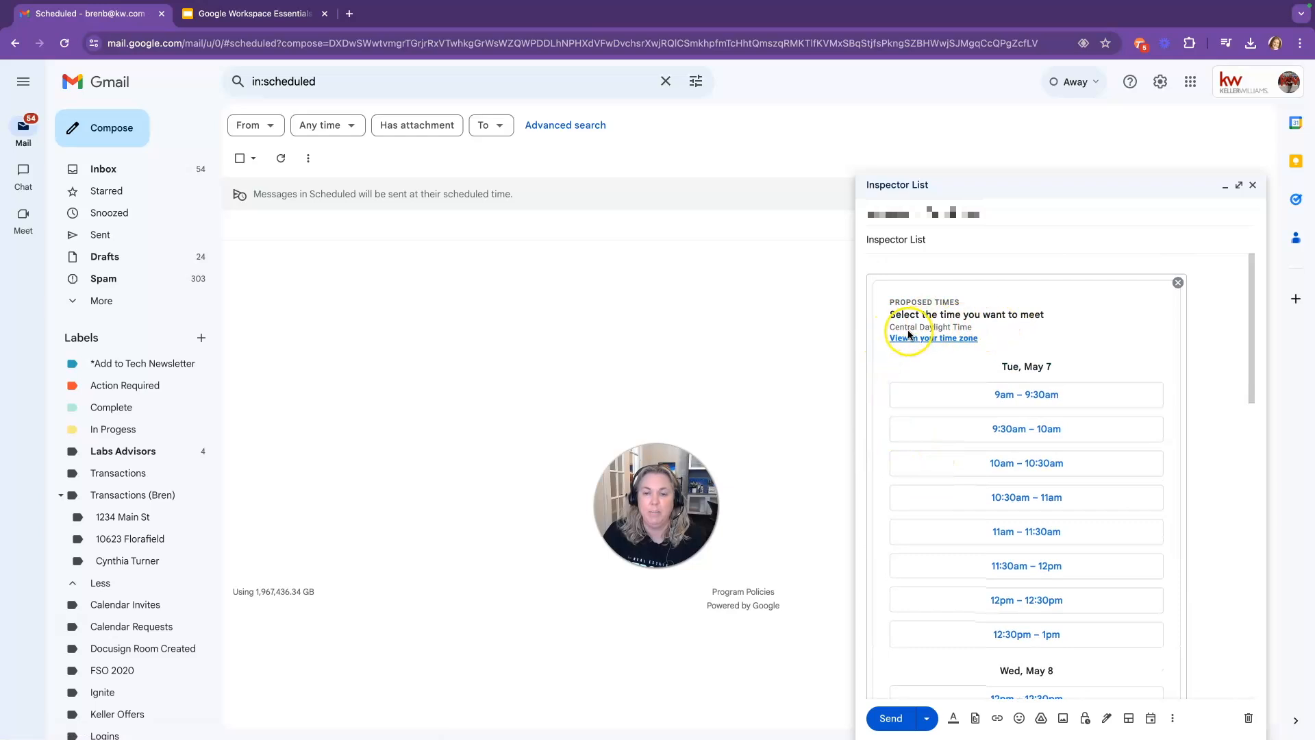
scroll(998, 558, "down", 5)
scroll(997, 557, "down", 2)
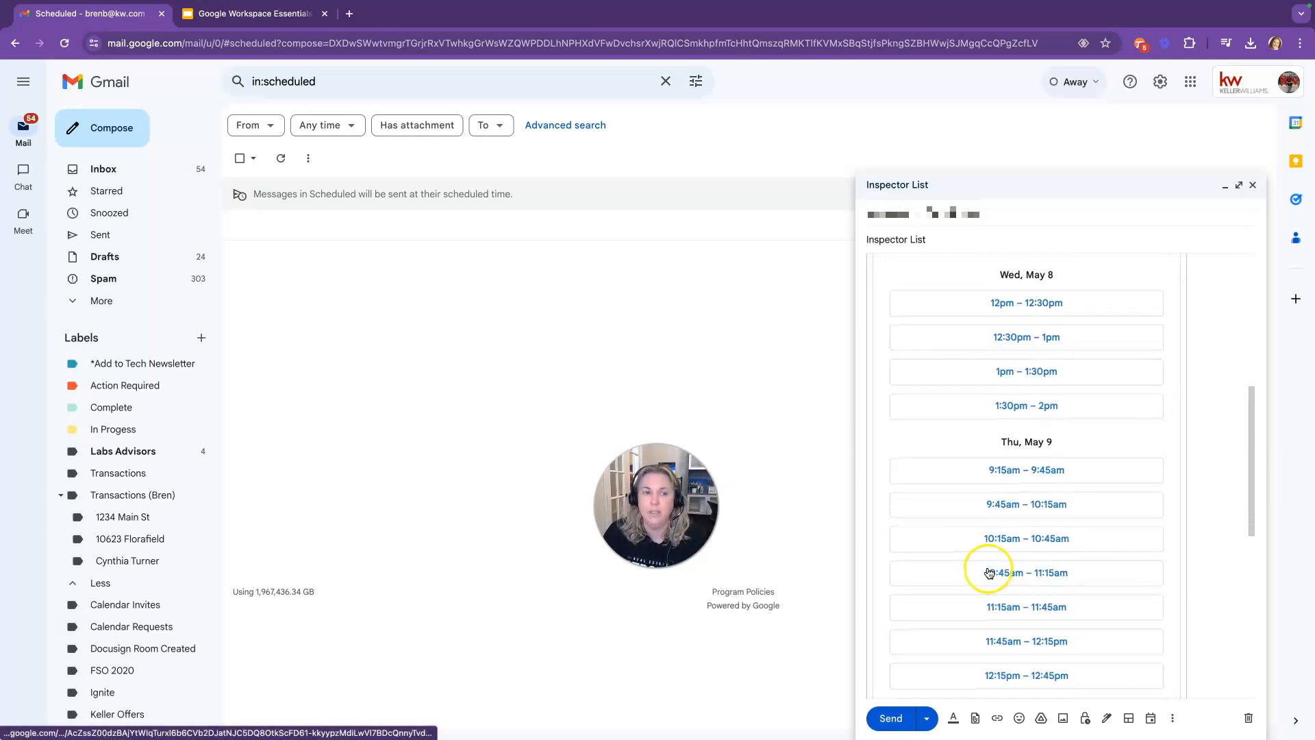
scroll(988, 568, "down", 10)
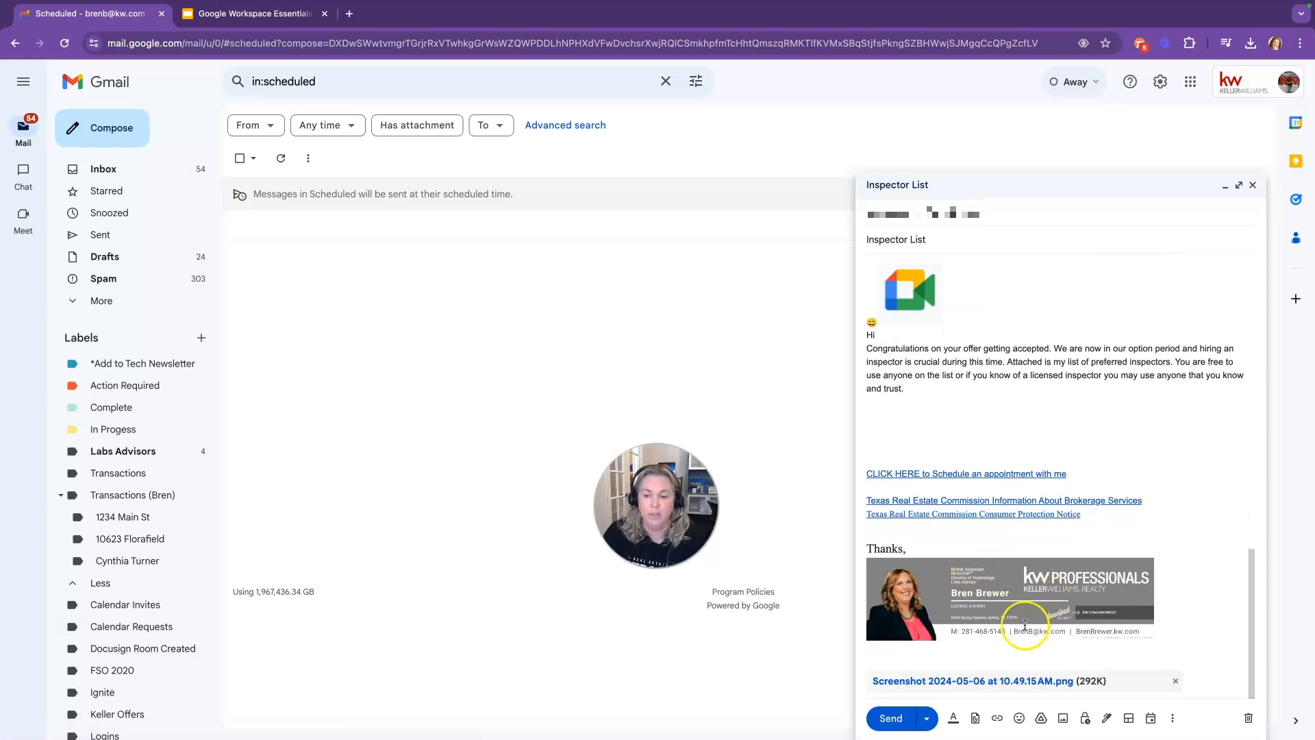
Step: Create a calendar event from the email and set it for Friday, May 17 from 10:00am to 12:00pm
left_click(1155, 723)
left_click(1205, 693)
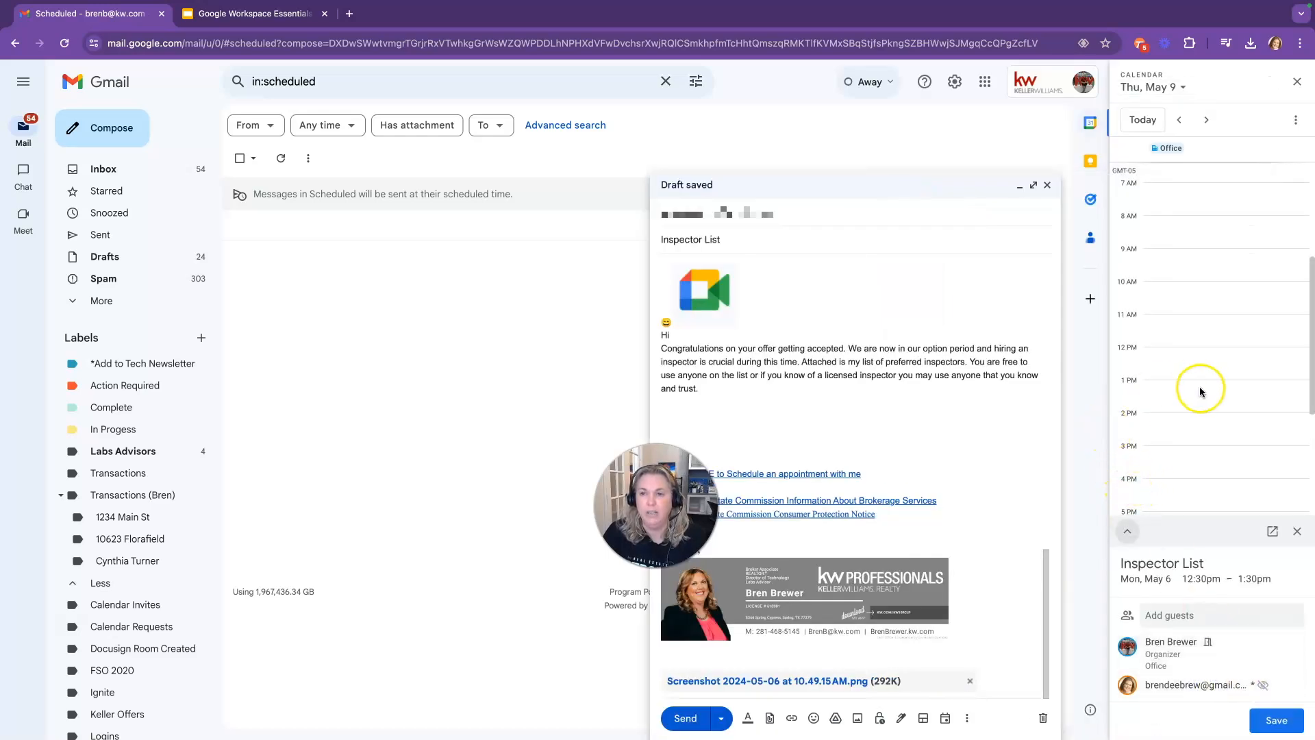
left_click(1210, 121)
left_click(1209, 121)
left_click(1209, 121)
left_click(1210, 121)
left_click_drag(1166, 282, 1168, 345)
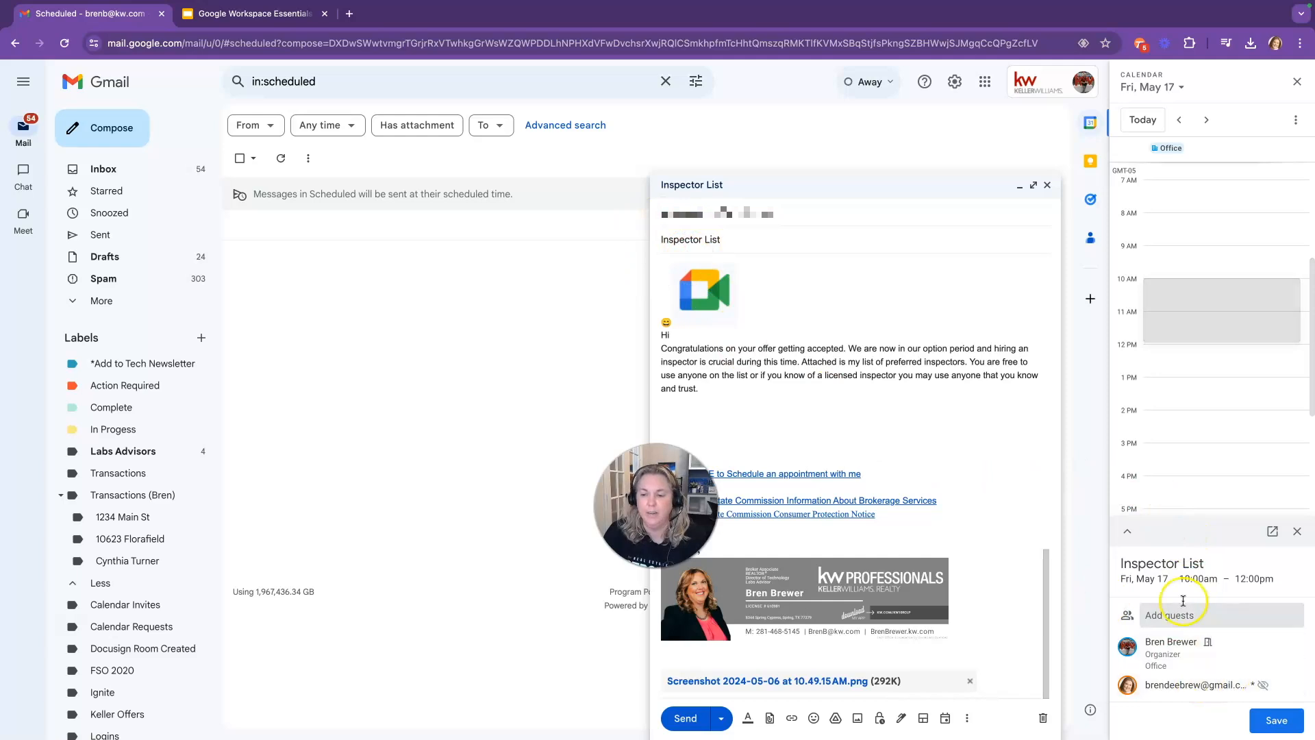
Step: Change the email's subject to "Listing Appointment", and save the May 17 event with invitations sent to its guests
left_click_drag(724, 240, 625, 241)
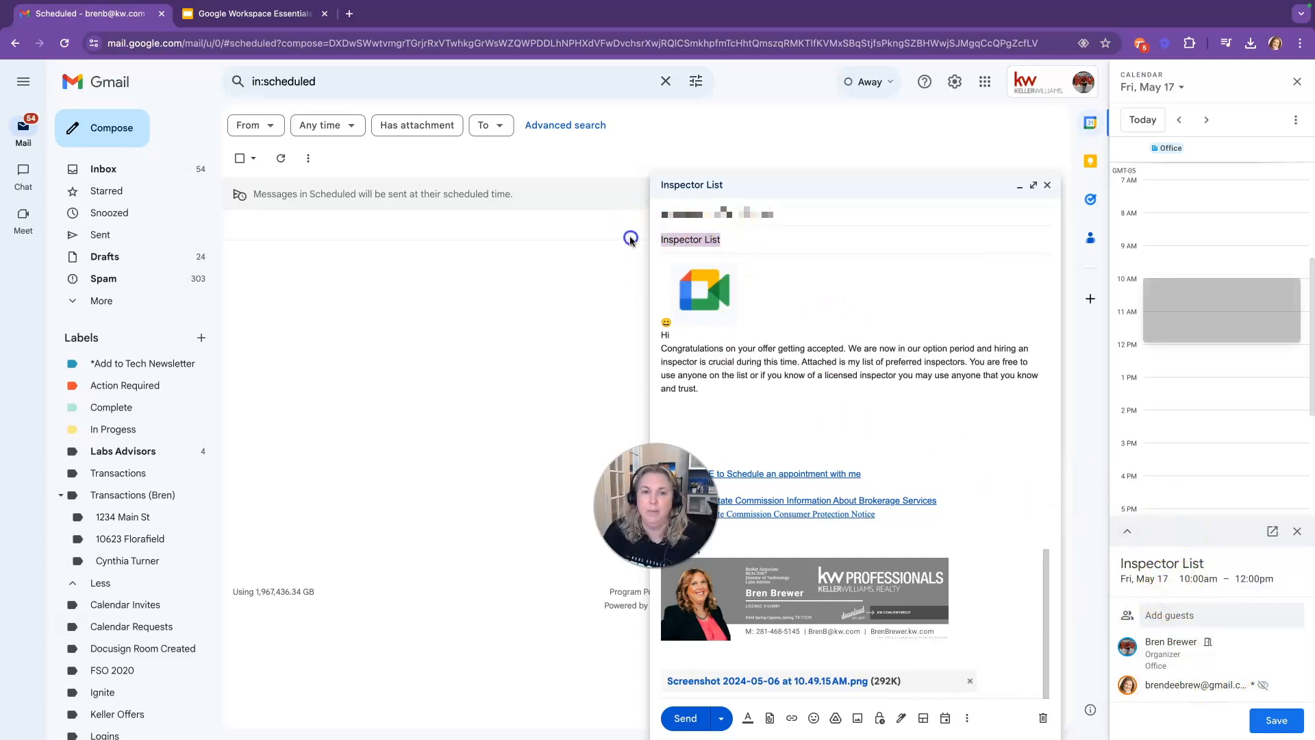
type("Listing")
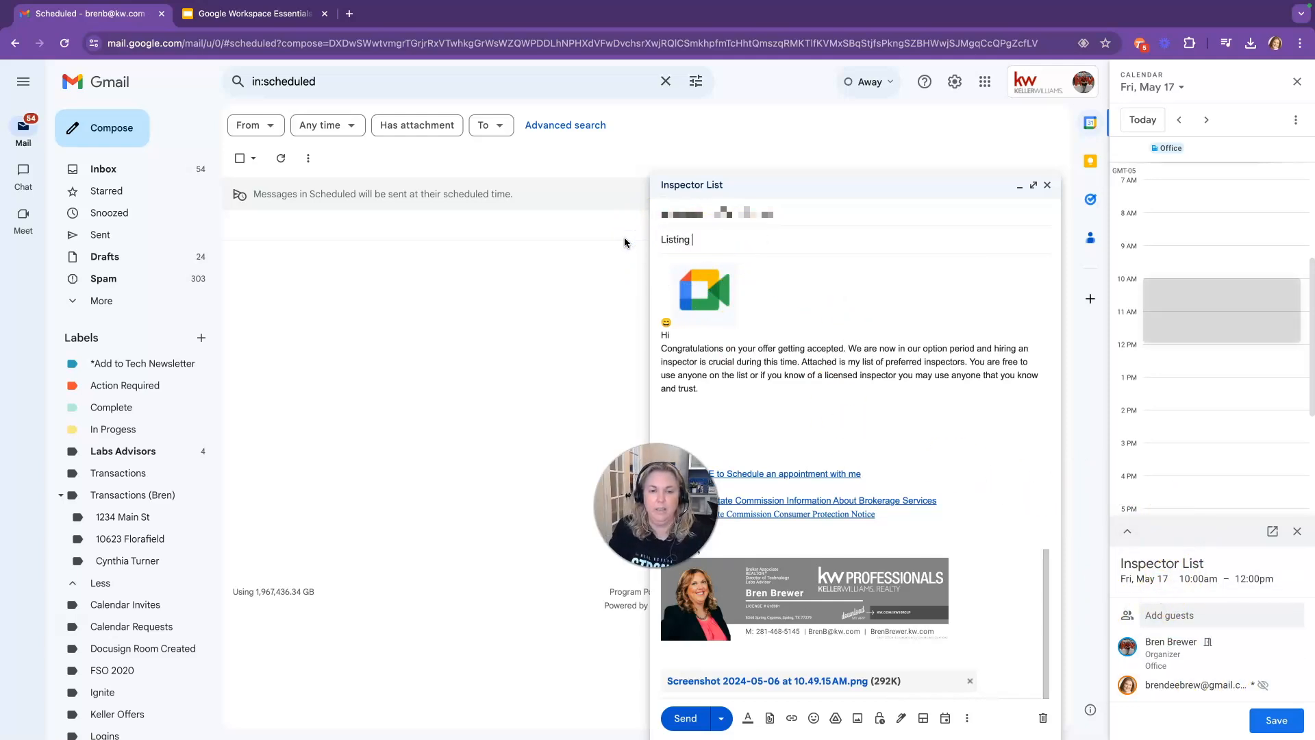
type(" Appointment")
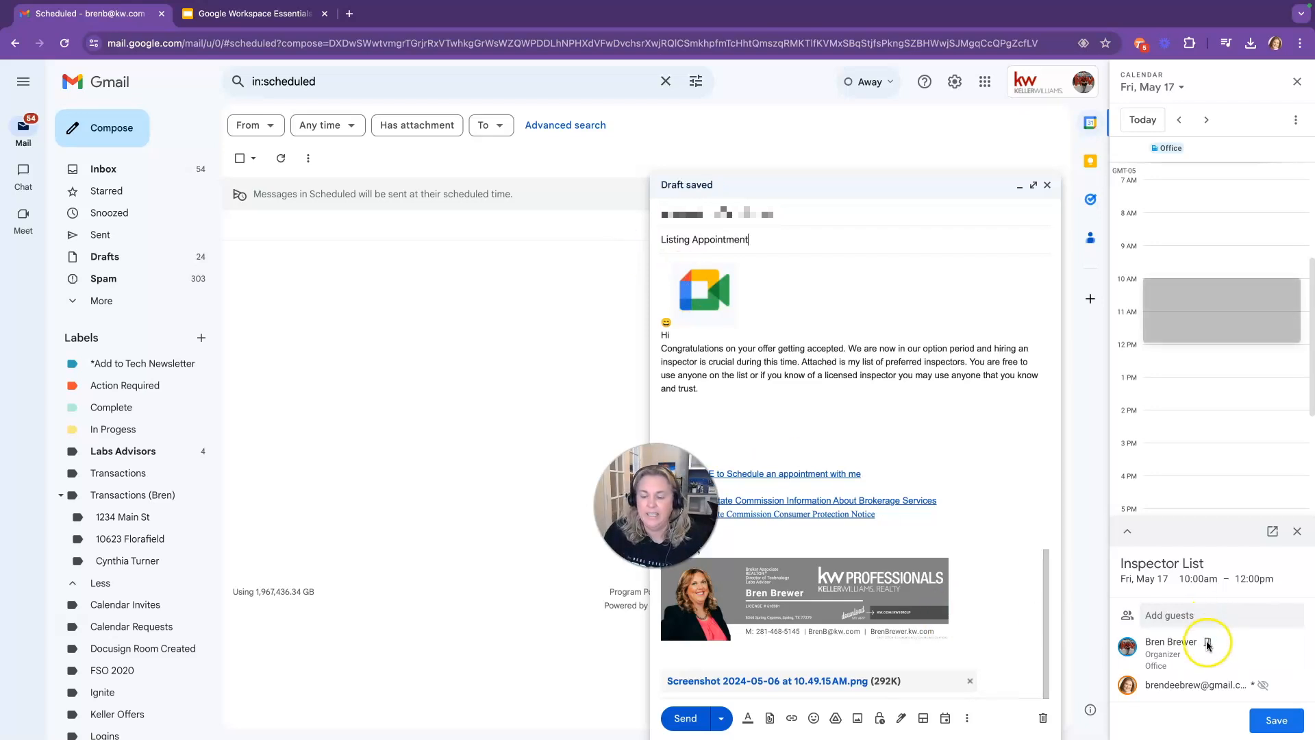
left_click(1292, 723)
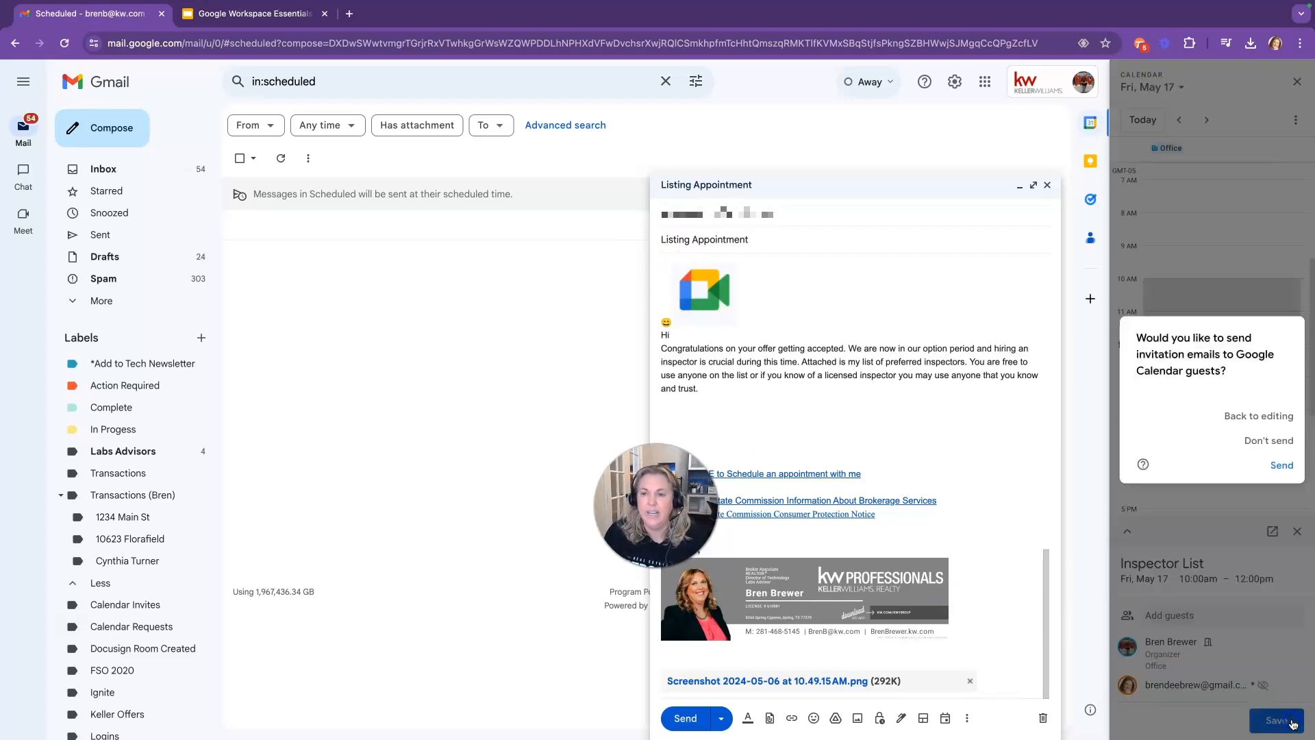
left_click(1284, 465)
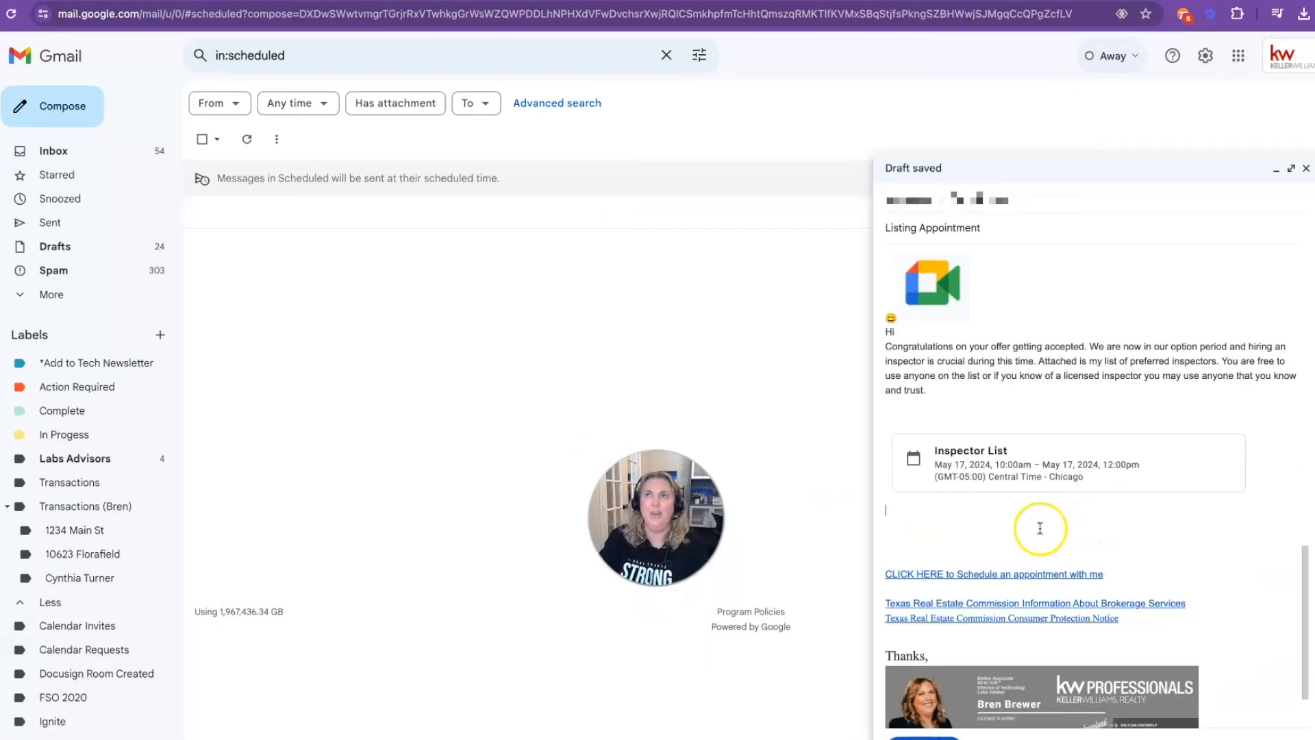